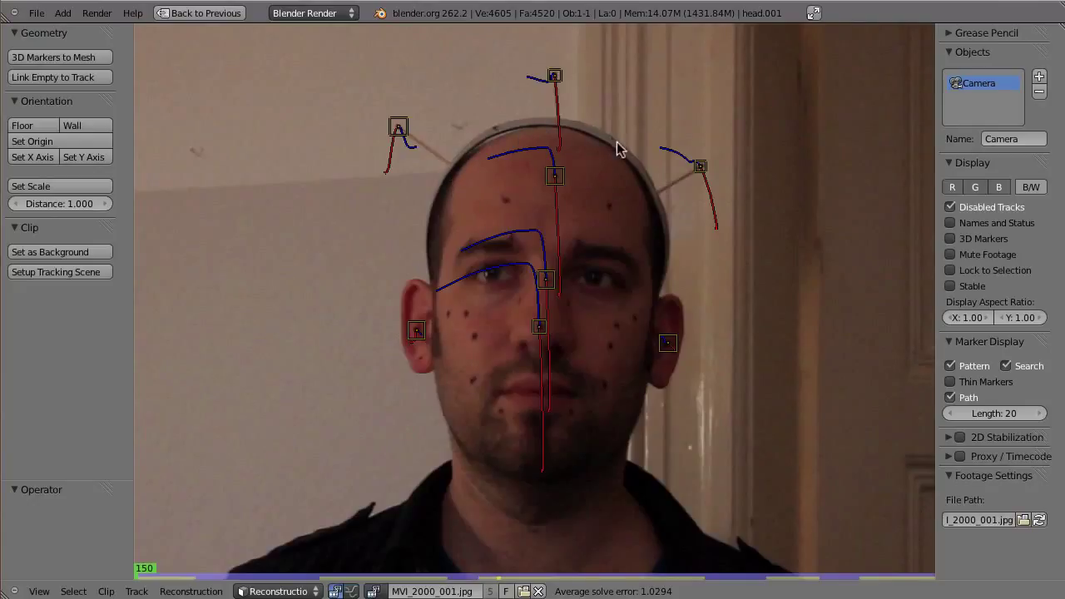
Step: Scrub through the tracked head footage between frames 150 and 318 to examine the marker paths
{"action": "left_click_drag", "start_coordinate": [146, 578], "coordinate": [321, 578]}
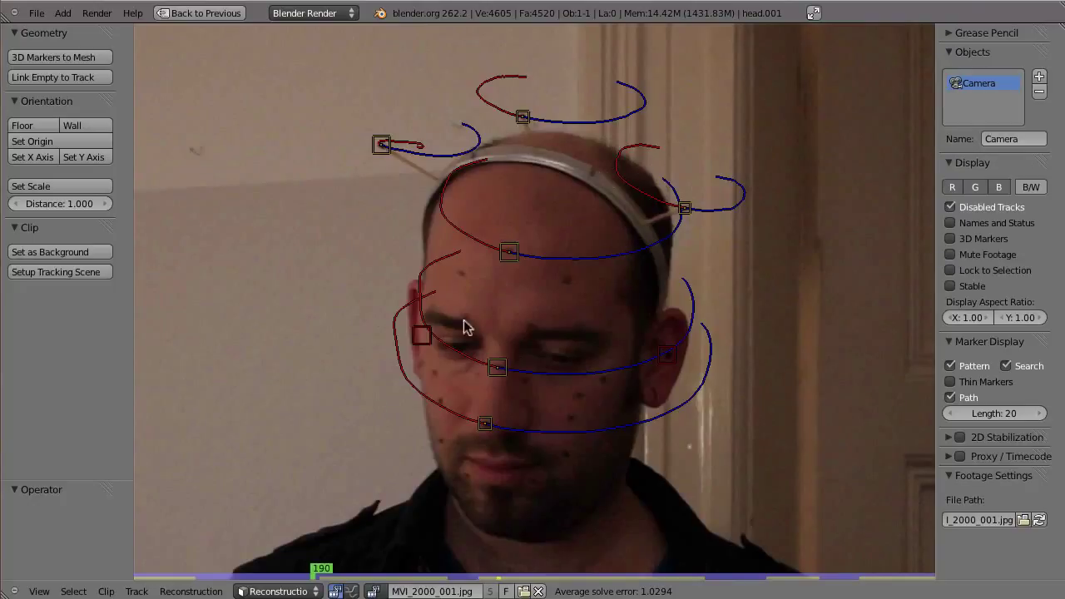
{"action": "mouse_move", "coordinate": [331, 586]}
{"action": "left_mouse_down"}
{"action": "mouse_move", "coordinate": [504, 578]}
{"action": "mouse_move", "coordinate": [360, 566]}
{"action": "mouse_move", "coordinate": [375, 572]}
{"action": "left_mouse_up"}
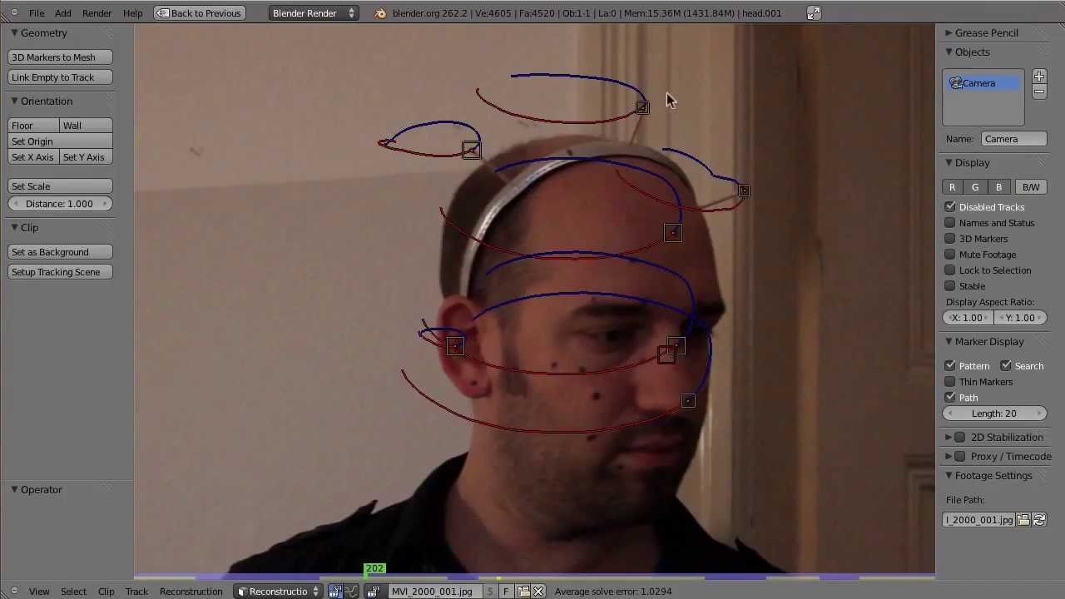
{"action": "left_click_drag", "start_coordinate": [357, 572], "coordinate": [653, 526]}
{"action": "left_click_drag", "start_coordinate": [693, 572], "coordinate": [826, 574]}
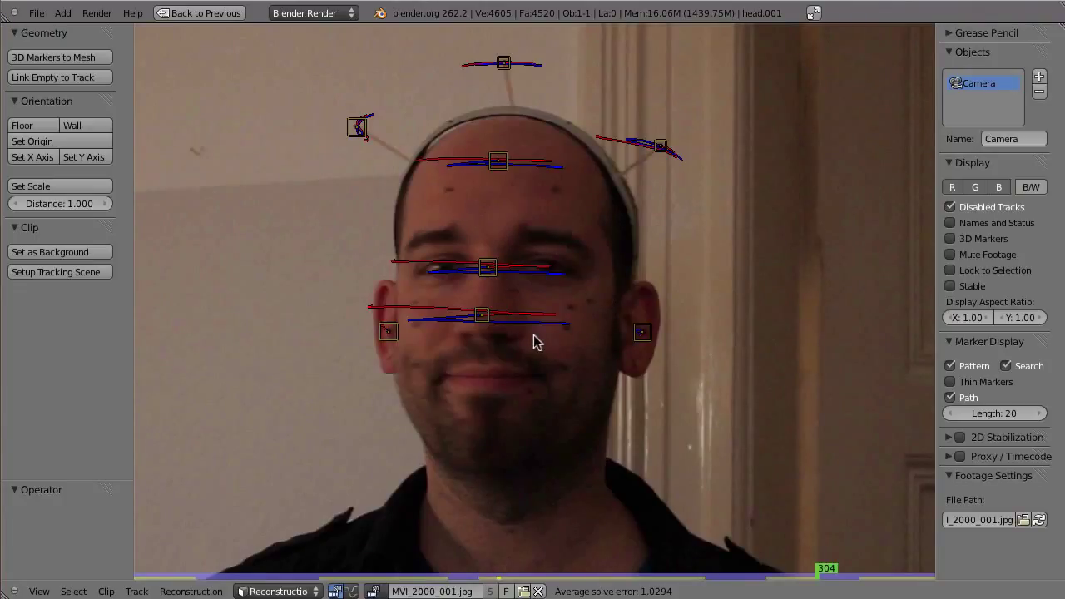
{"action": "left_click_drag", "start_coordinate": [822, 580], "coordinate": [490, 573]}
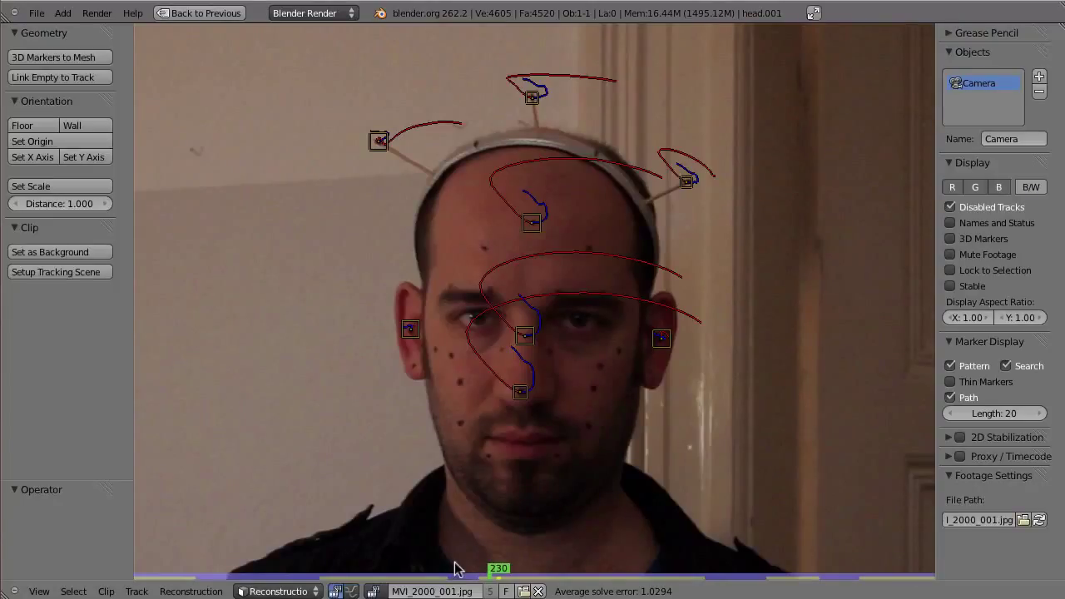
{"action": "left_click_drag", "start_coordinate": [495, 574], "coordinate": [576, 557]}
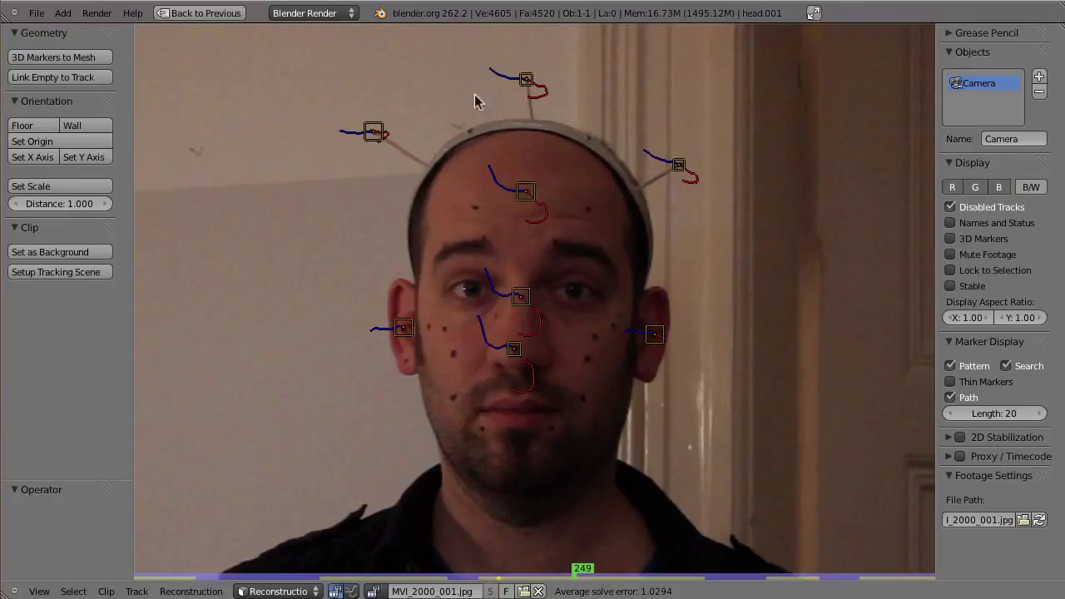
{"action": "left_click_drag", "start_coordinate": [588, 574], "coordinate": [888, 571]}
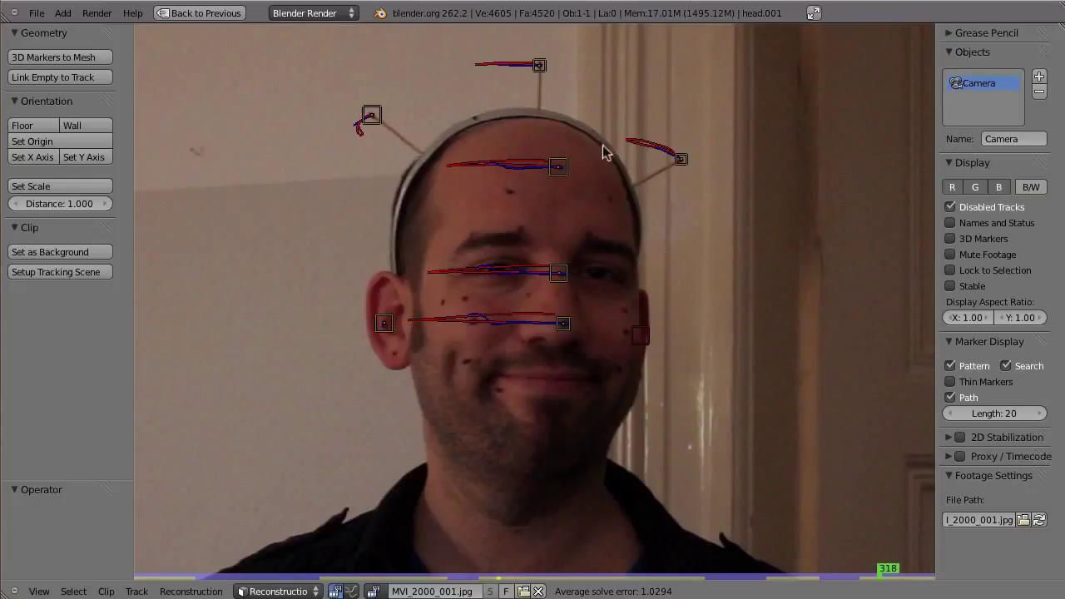
{"action": "mouse_move", "coordinate": [886, 567]}
{"action": "left_mouse_down"}
{"action": "mouse_move", "coordinate": [926, 573]}
{"action": "mouse_move", "coordinate": [502, 566]}
{"action": "left_mouse_up"}
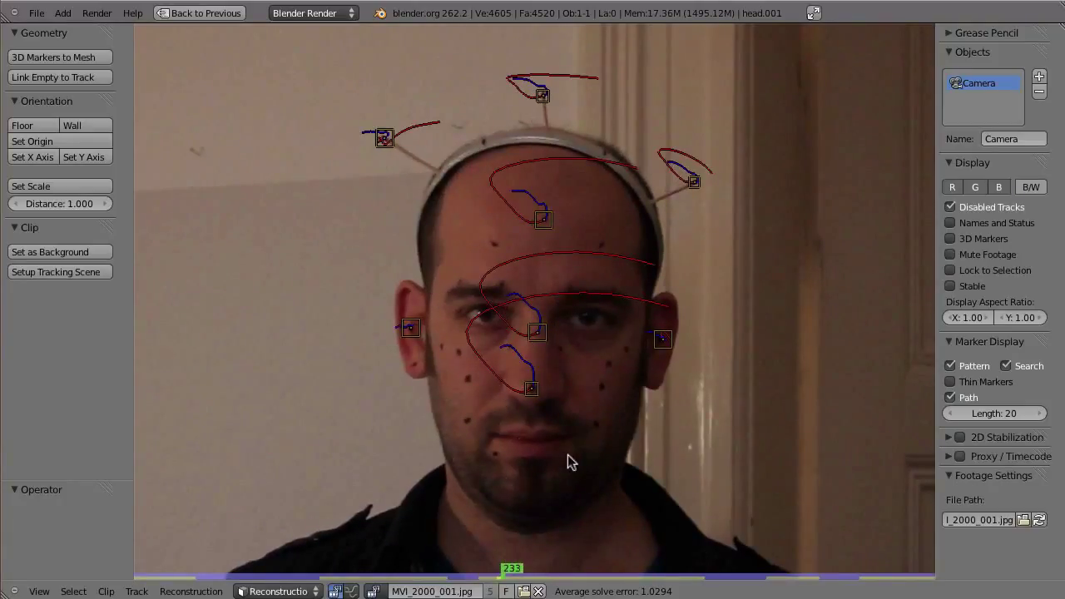
Step: Switch to a maximised 3D view and play the head mesh animation over the footage through the camera
{"action": "key", "text": "shift+space"}
{"action": "key", "text": "shift+space"}
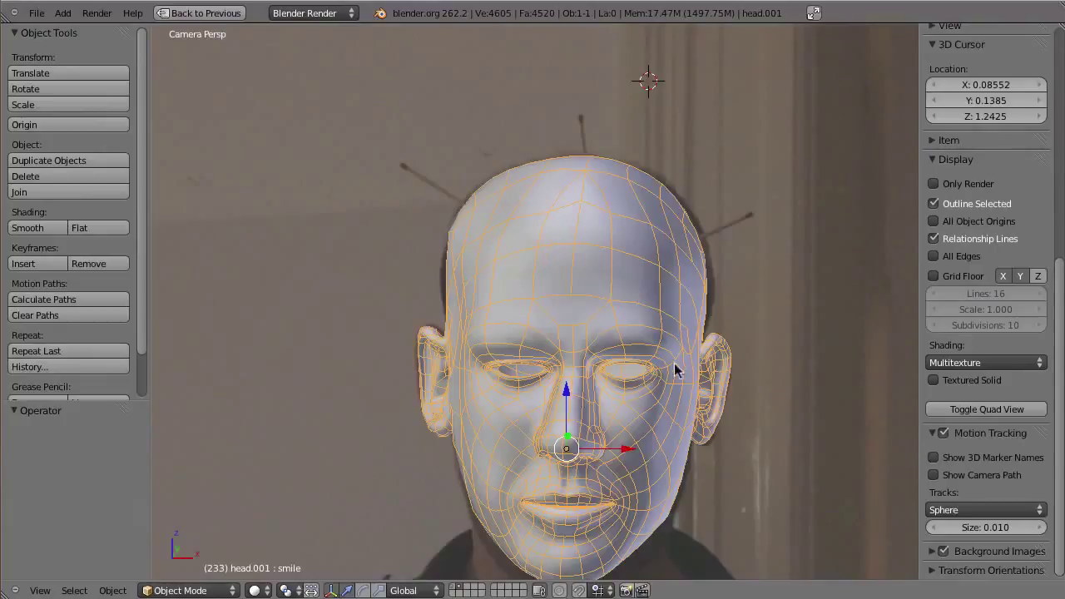
{"action": "key", "text": "alt+a"}
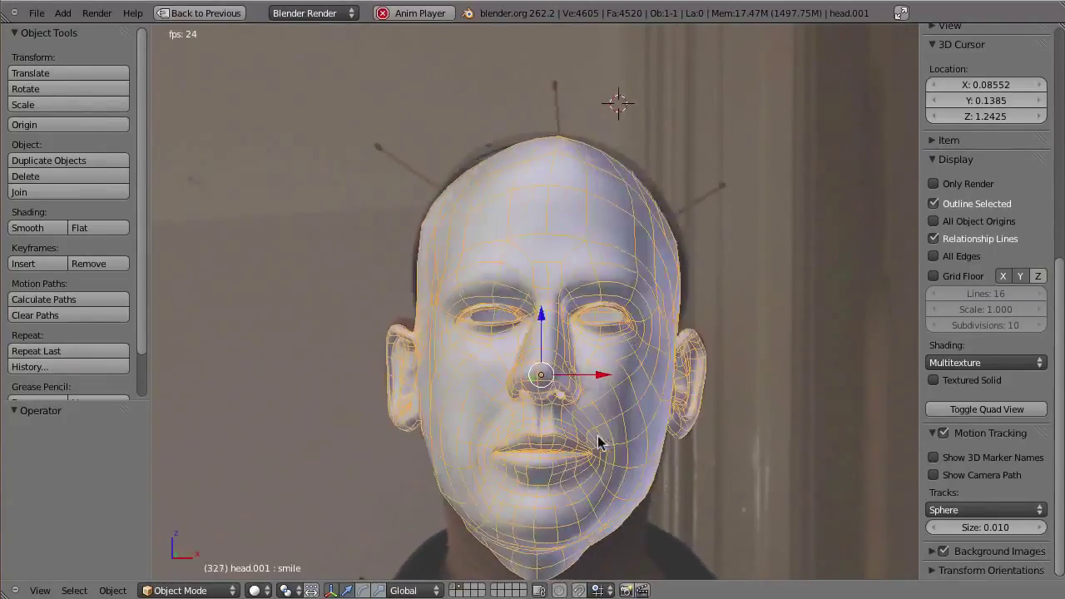
{"action": "key", "text": "Escape"}
Step: Play the head mesh animation from a perspective viewpoint outside the camera
{"action": "middle_click_drag", "start_coordinate": [624, 385], "coordinate": [669, 308]}
{"action": "scroll", "coordinate": [565, 411], "scroll_direction": "down", "scroll_amount": 5}
{"action": "scroll", "coordinate": [668, 309], "scroll_direction": "down", "scroll_amount": 2}
{"action": "key", "text": "alt+a"}
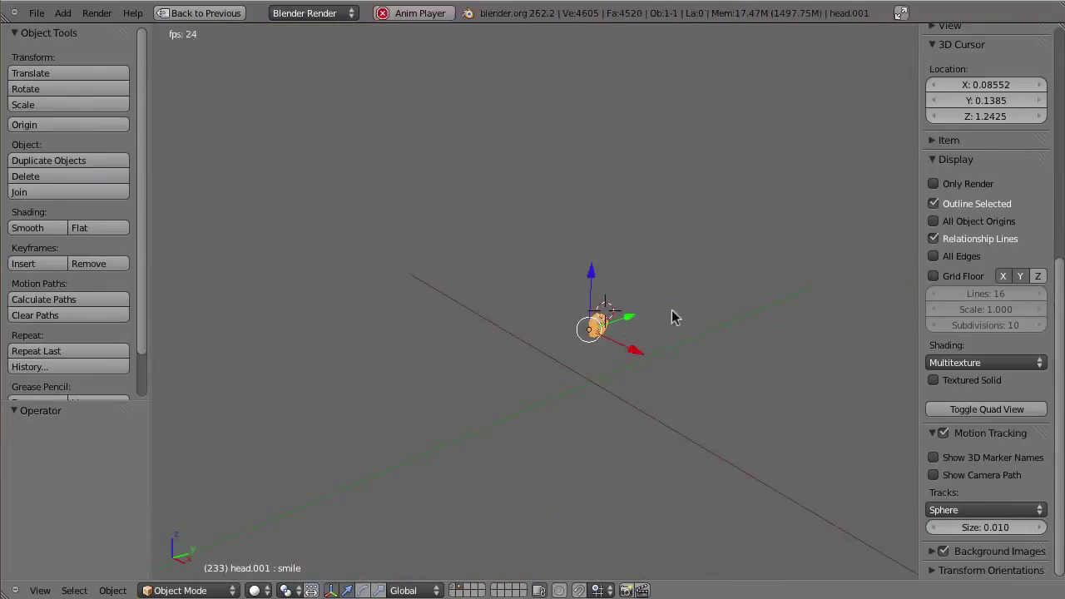
{"action": "middle_click_drag", "start_coordinate": [611, 358], "coordinate": [601, 333]}
{"action": "scroll", "coordinate": [601, 332], "scroll_direction": "up", "scroll_amount": 6}
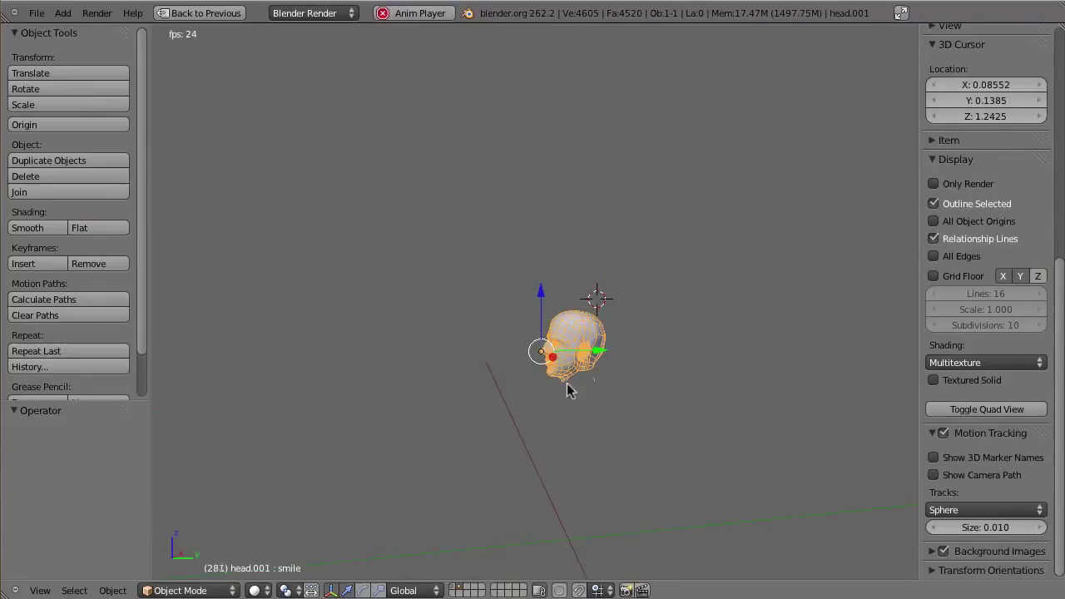
Step: Play the animation with the camera shown and selected to examine its motion around the head from several angles
{"action": "key", "text": "alt+a"}
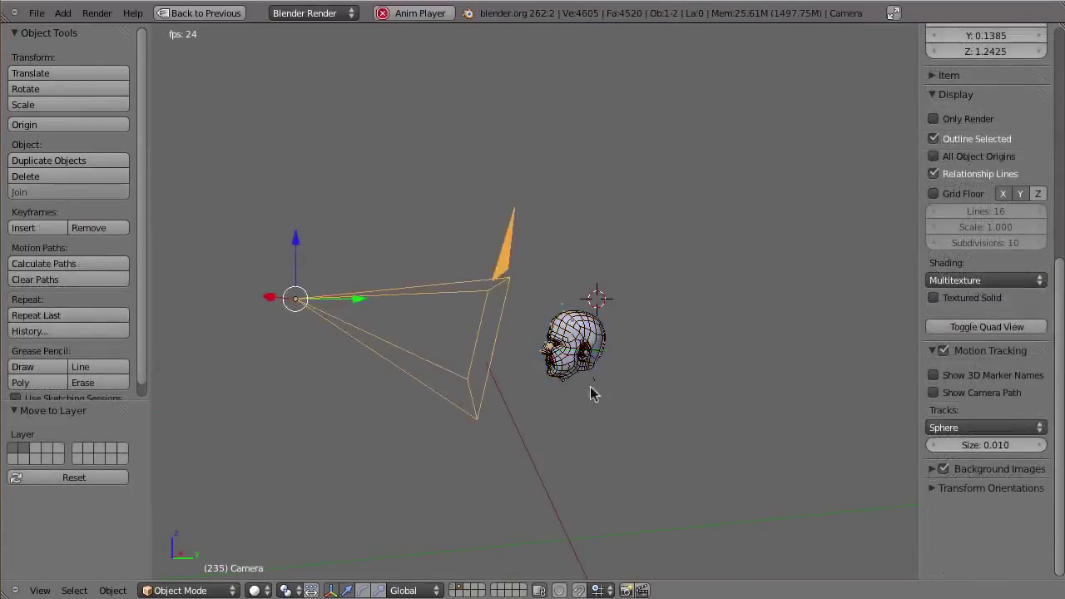
{"action": "middle_click_drag", "start_coordinate": [451, 404], "coordinate": [574, 325]}
{"action": "key", "text": "Escape"}
{"action": "key", "text": "shift+space"}
{"action": "middle_click_drag", "start_coordinate": [514, 374], "coordinate": [508, 383]}
{"action": "scroll", "coordinate": [504, 387], "scroll_direction": "down", "scroll_amount": 4}
{"action": "key", "text": "alt+a"}
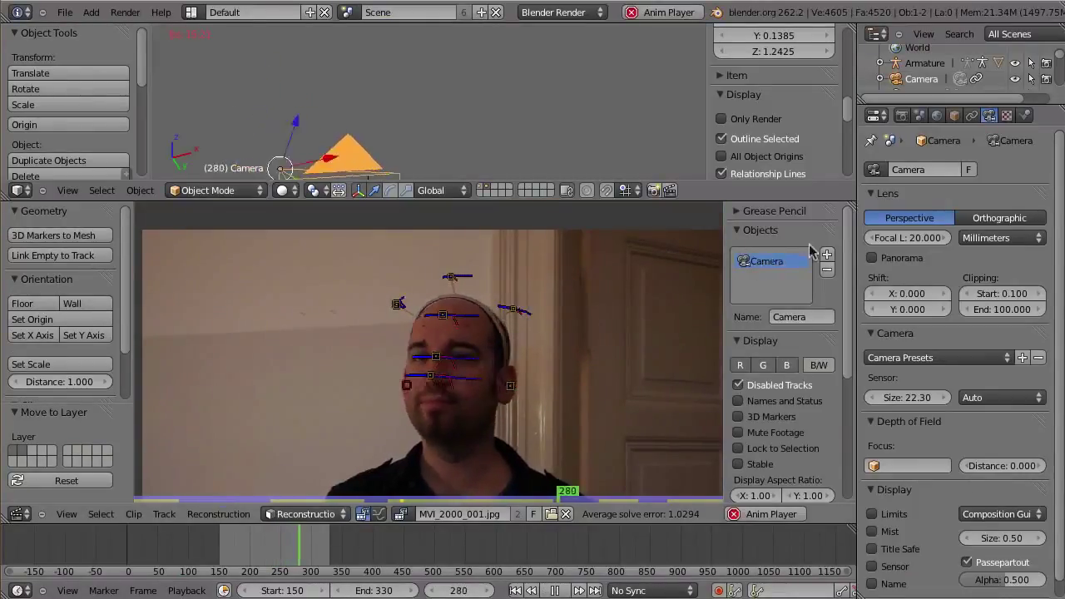
{"action": "key", "text": "Escape"}
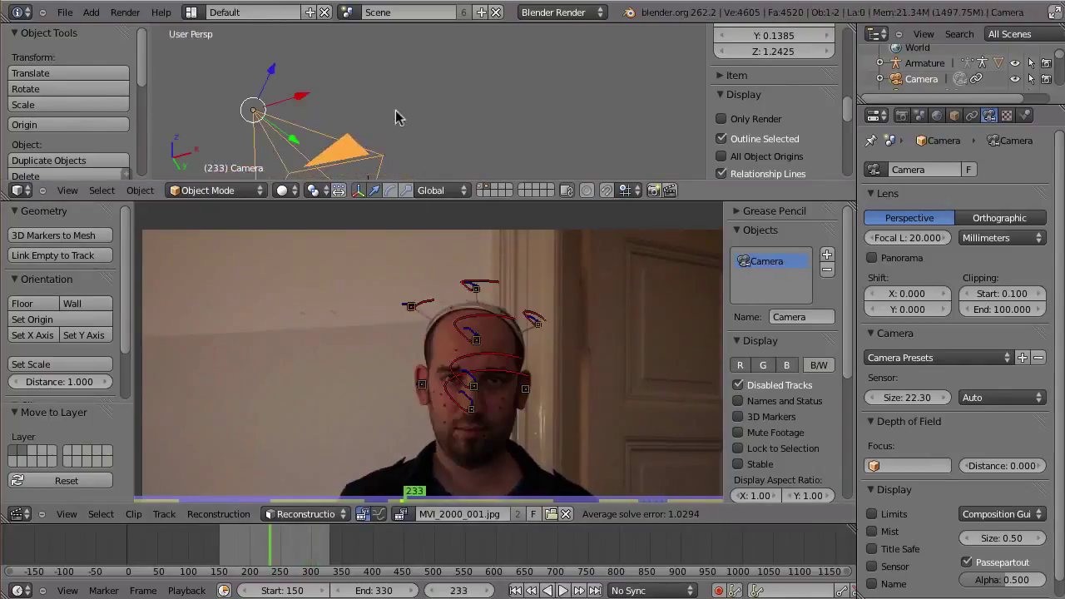
{"action": "key", "text": "shift+space"}
{"action": "middle_click_drag", "start_coordinate": [537, 411], "coordinate": [431, 396]}
{"action": "key", "text": "alt+a"}
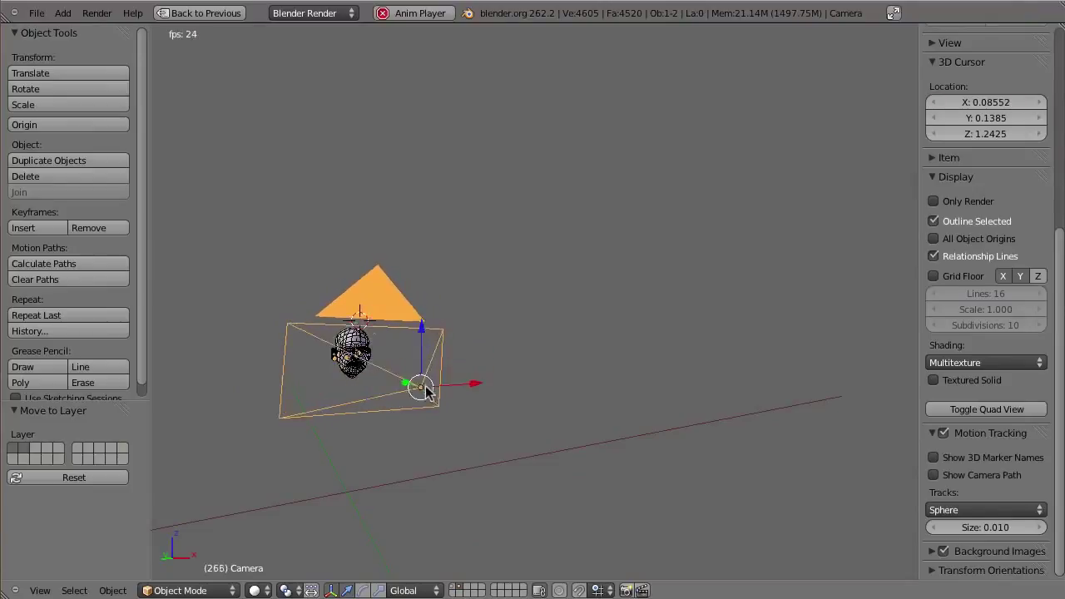
Step: Look through the camera with wireframe shading and play the head mesh and 3D track spheres over the footage
{"action": "key", "text": "KP_0"}
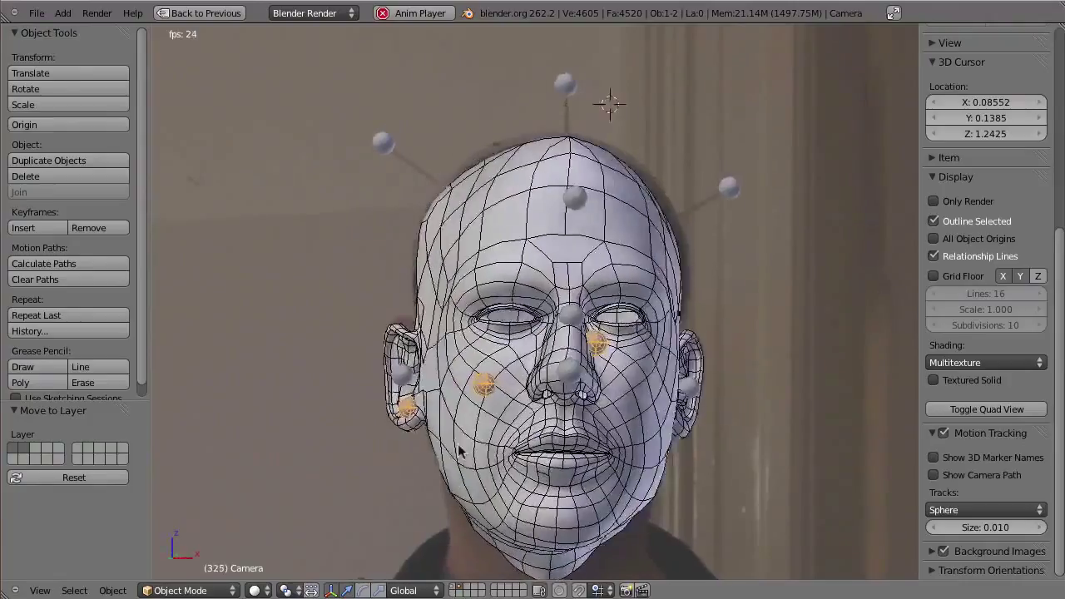
{"action": "key", "text": "z"}
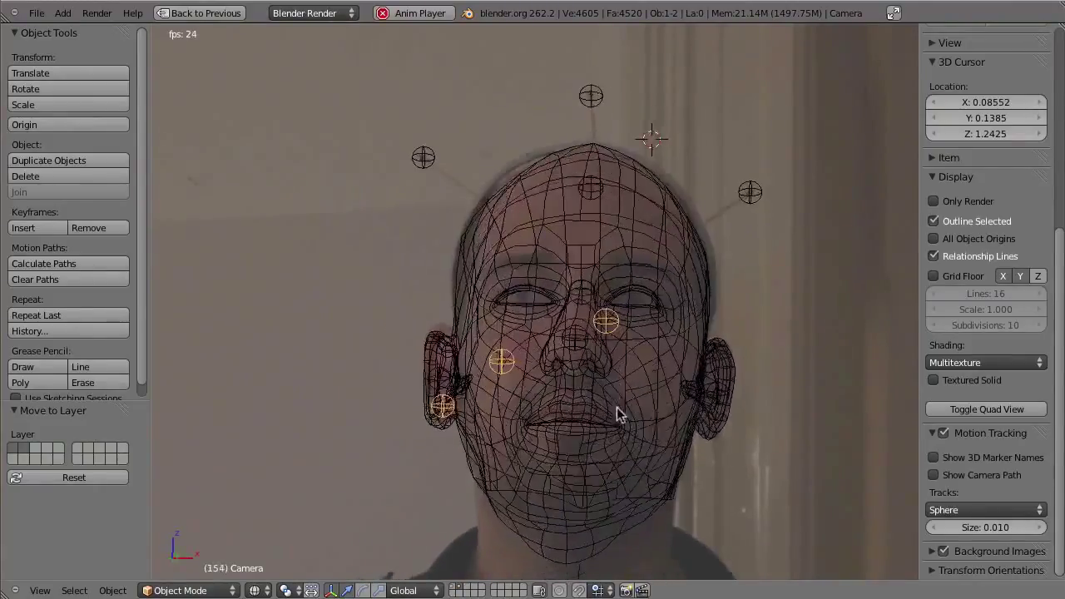
{"action": "key", "text": "Escape"}
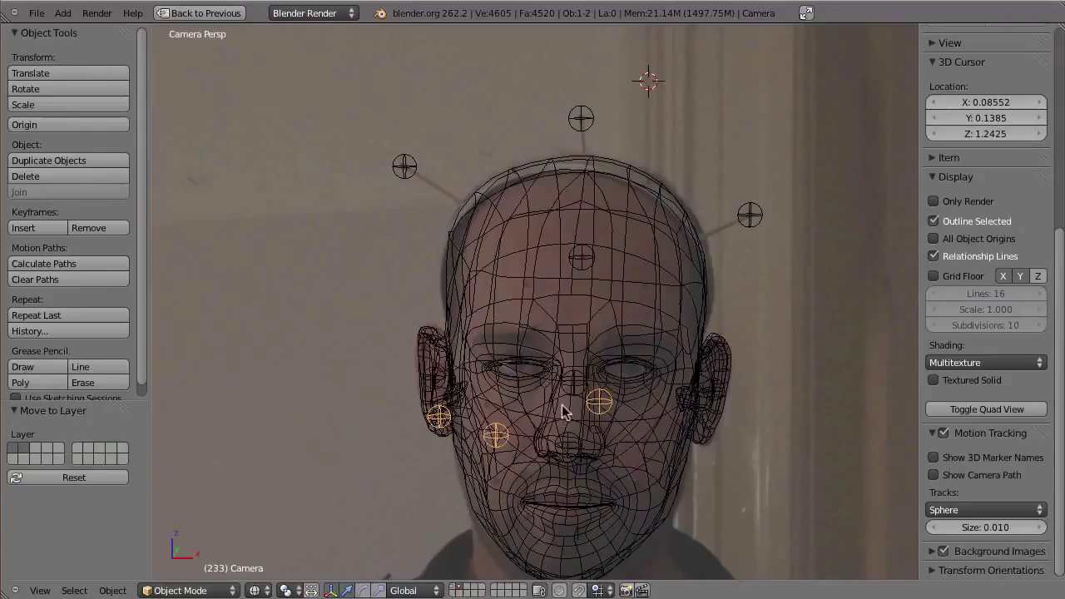
{"action": "key", "text": "alt+a"}
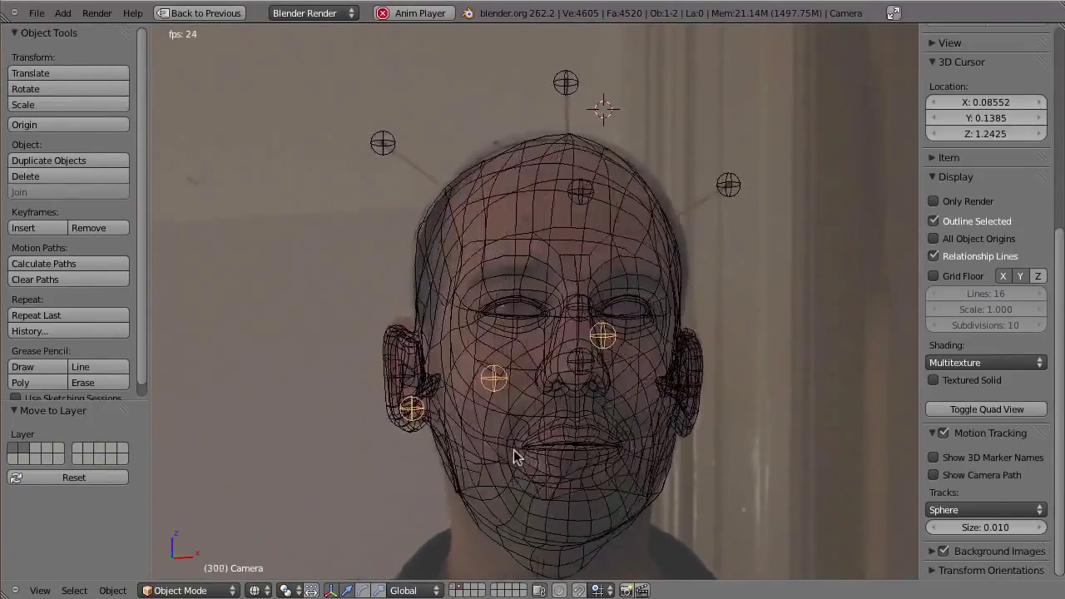
{"action": "key", "text": "Escape"}
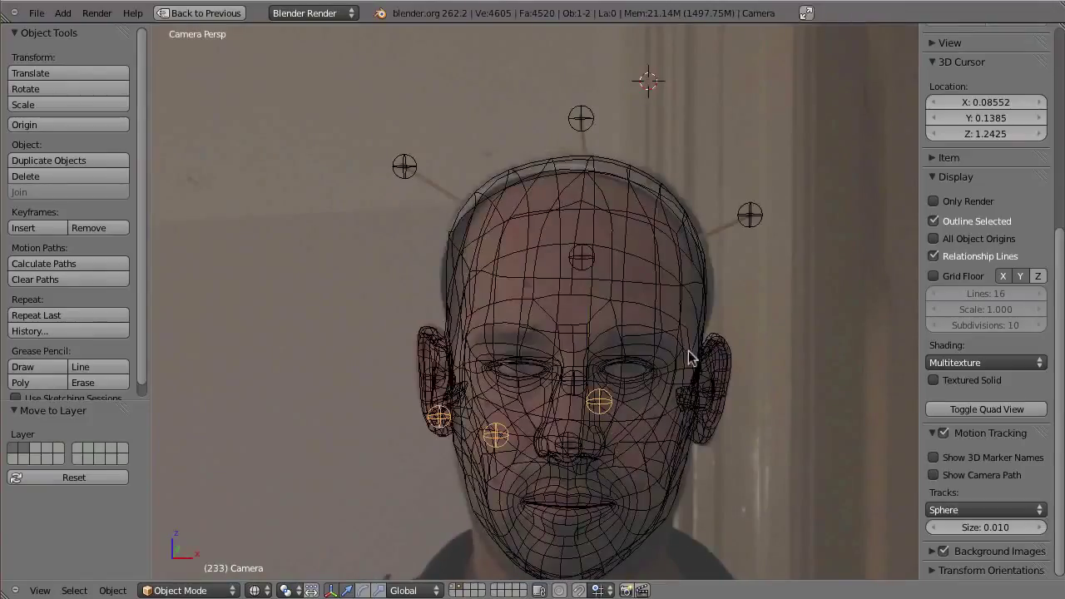
Step: Unhide all hidden tracks in the maximised clip editor and deselect them
{"action": "key", "text": "ctrl+Up"}
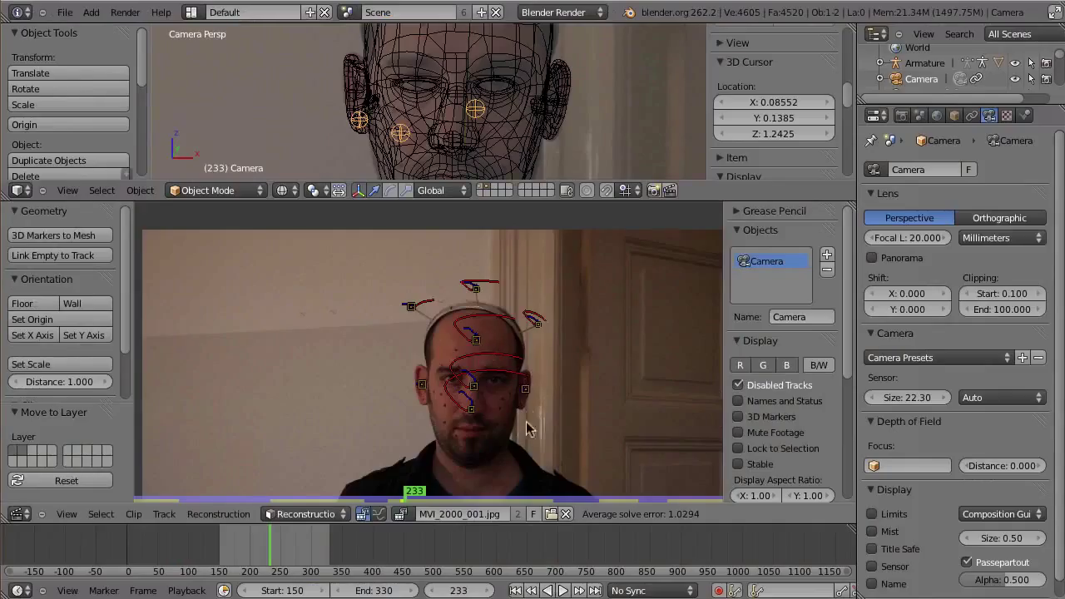
{"action": "key", "text": "ctrl+Up"}
{"action": "scroll", "coordinate": [580, 410], "scroll_direction": "up", "scroll_amount": 4}
{"action": "scroll", "coordinate": [587, 326], "scroll_direction": "up", "scroll_amount": 1}
{"action": "middle_click_drag", "start_coordinate": [577, 382], "coordinate": [577, 501]}
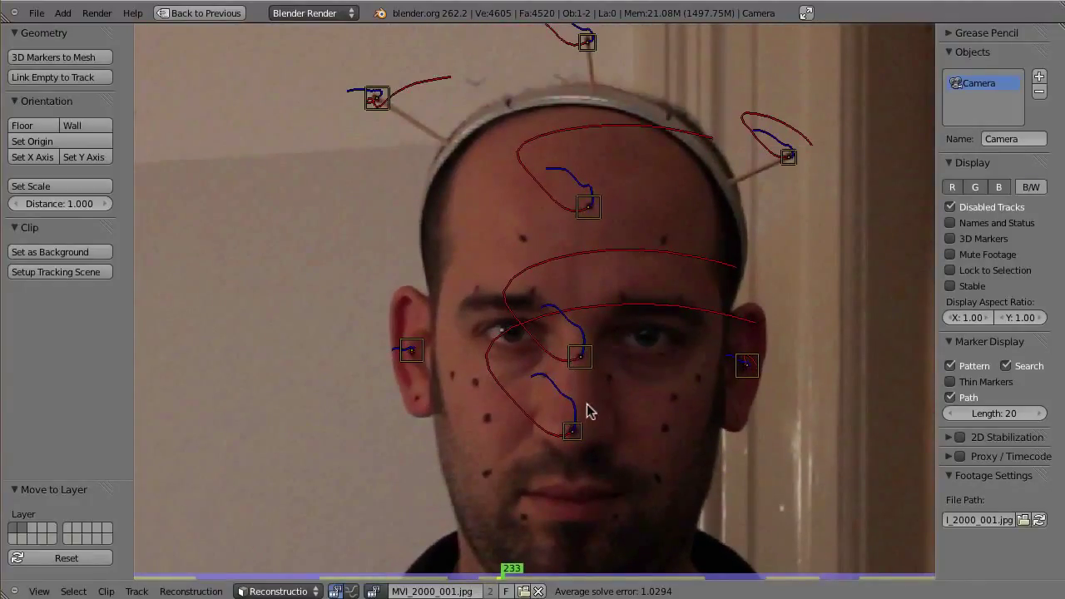
{"action": "key", "text": "alt+h"}
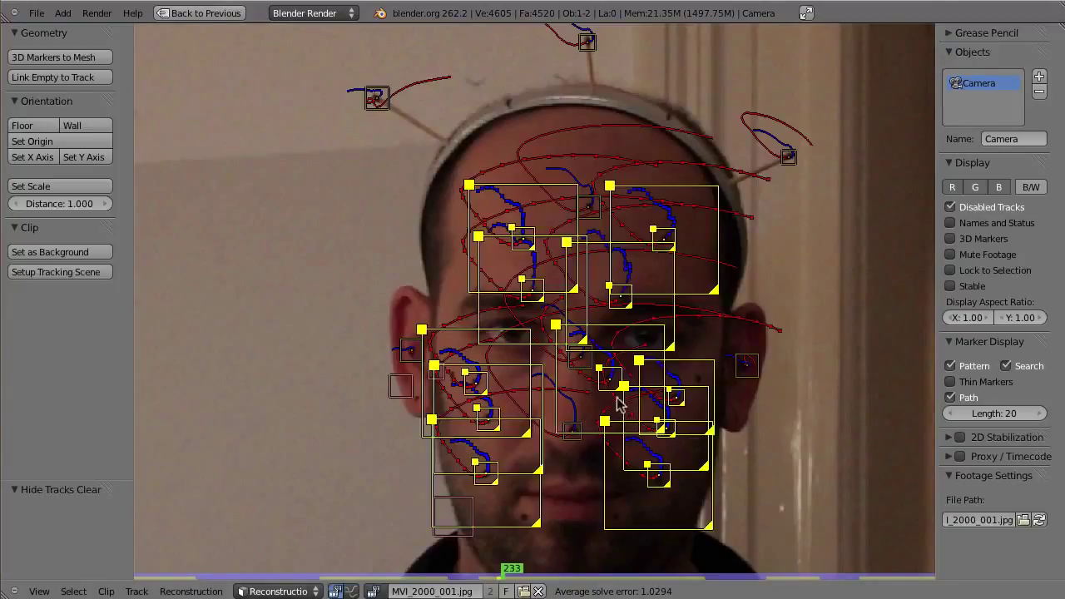
{"action": "key", "text": "a"}
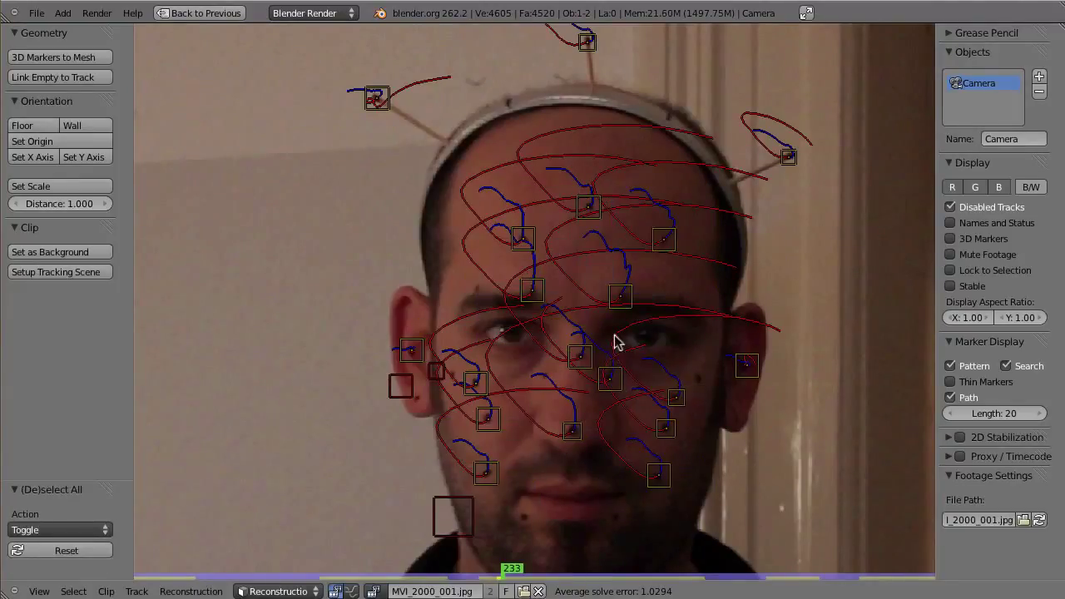
Step: Play the clip freely and with the display locked to a selected cheek track to examine how it follows the face
{"action": "key", "text": "alt+a"}
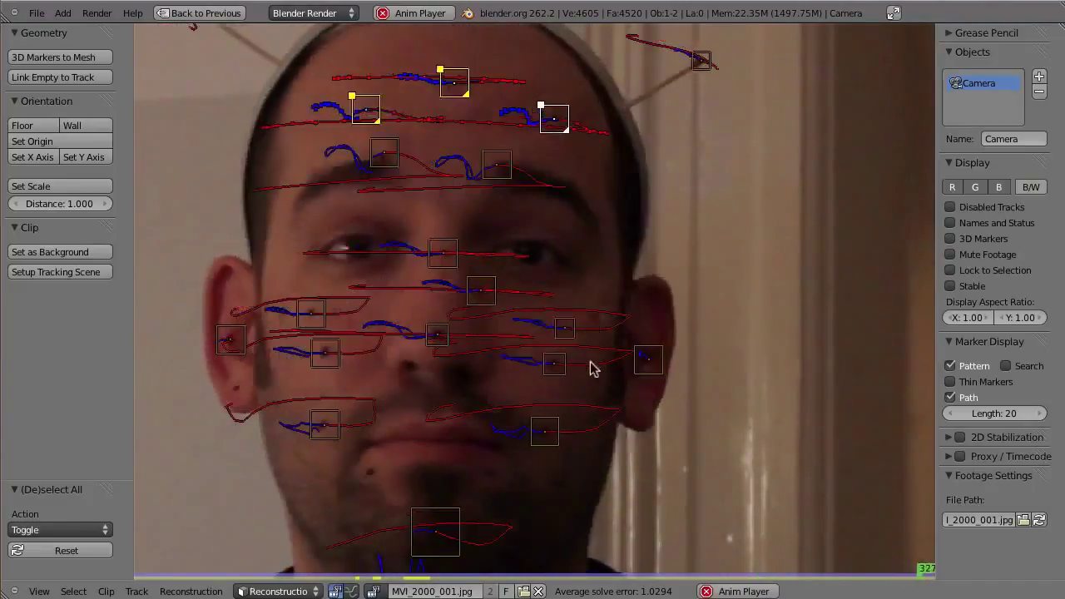
{"action": "key", "text": "Escape"}
{"action": "key", "text": "l"}
{"action": "scroll", "coordinate": [591, 439], "scroll_direction": "up", "scroll_amount": 5}
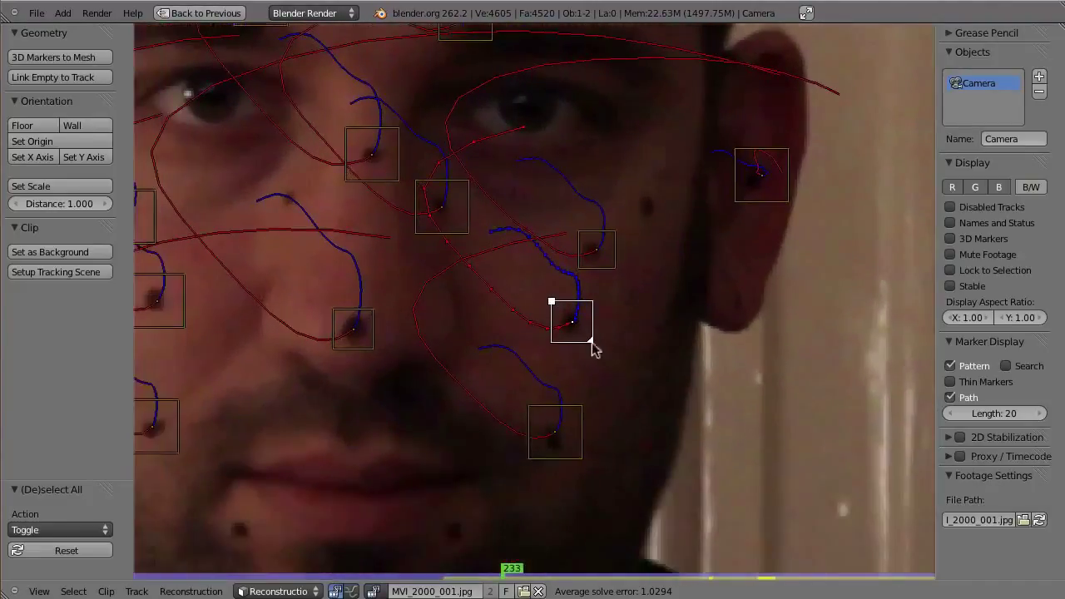
{"action": "key", "text": "alt+a"}
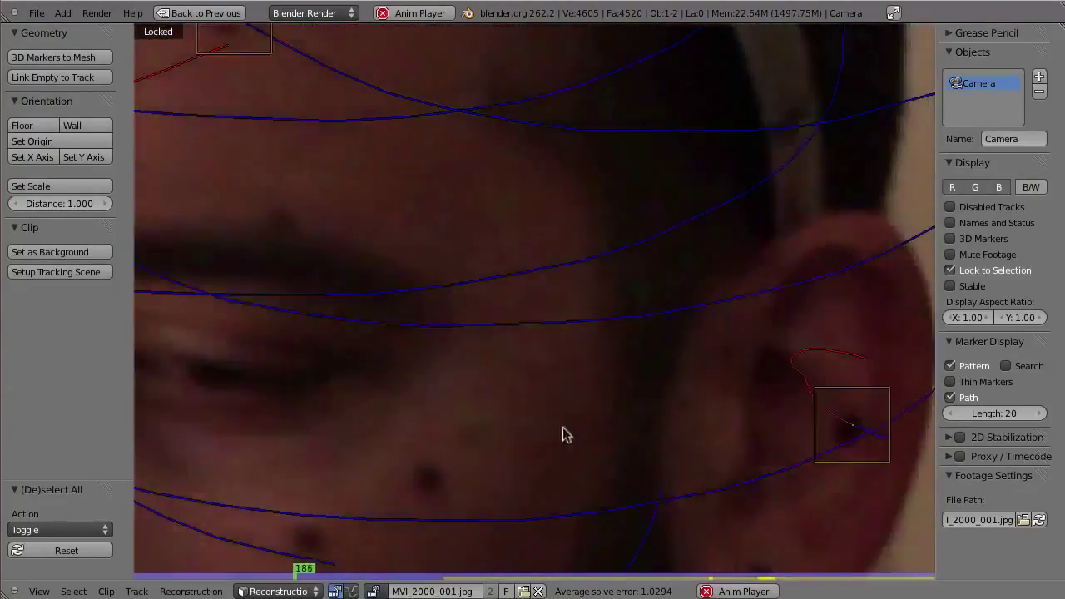
{"action": "key", "text": "Escape"}
{"action": "scroll", "coordinate": [590, 343], "scroll_direction": "down", "scroll_amount": 4}
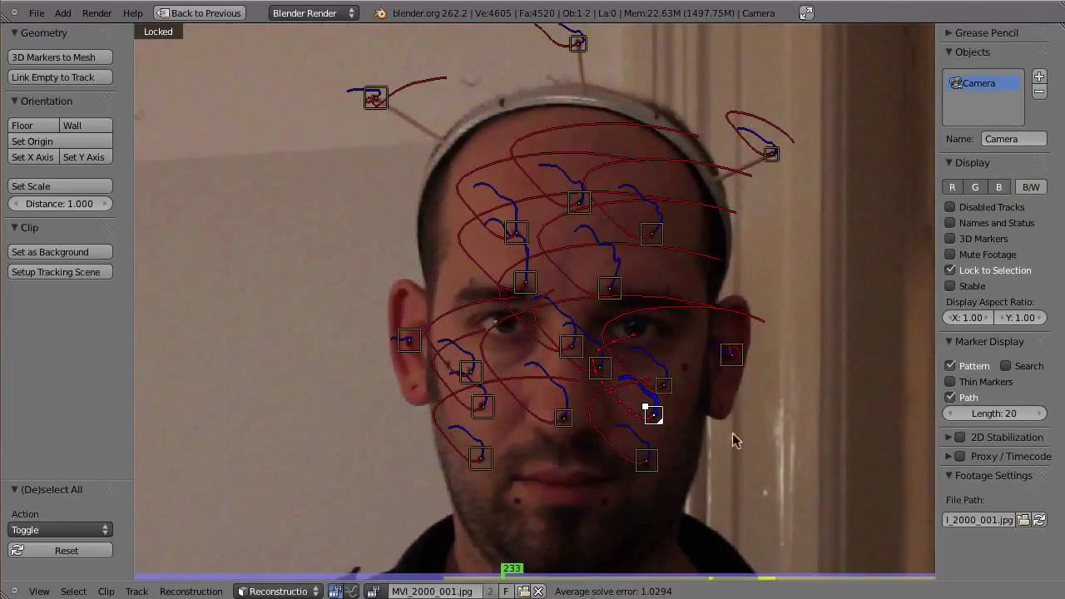
{"action": "key", "text": "alt+a"}
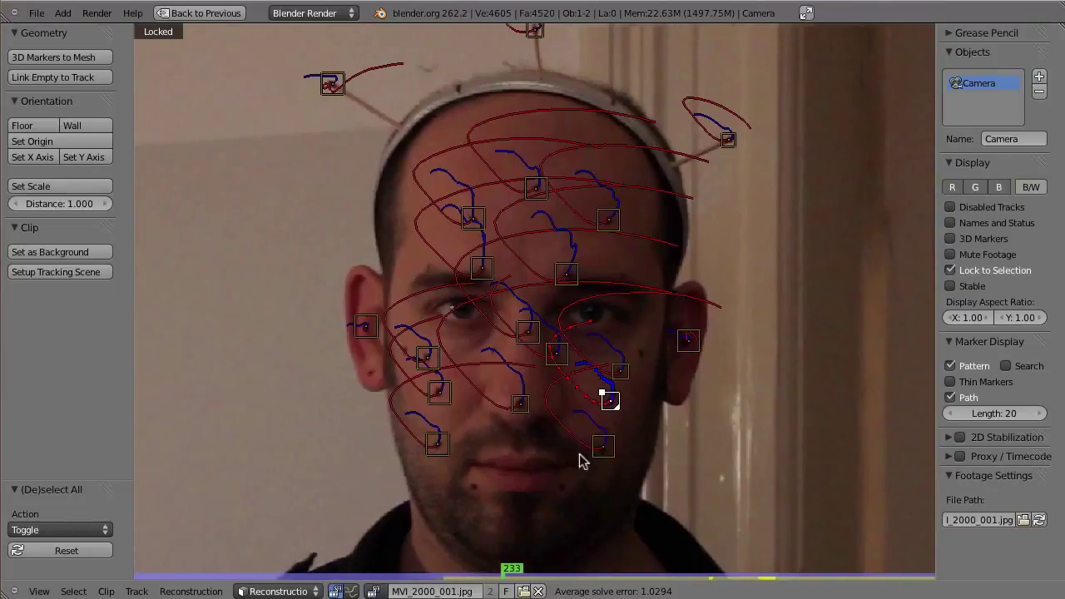
{"action": "key", "text": "Escape"}
Step: Add the three tracks on the opposite cheek to the current track selection
{"action": "right_click", "coordinate": [439, 391], "text": "shift"}
{"action": "right_click", "coordinate": [509, 364], "text": "shift"}
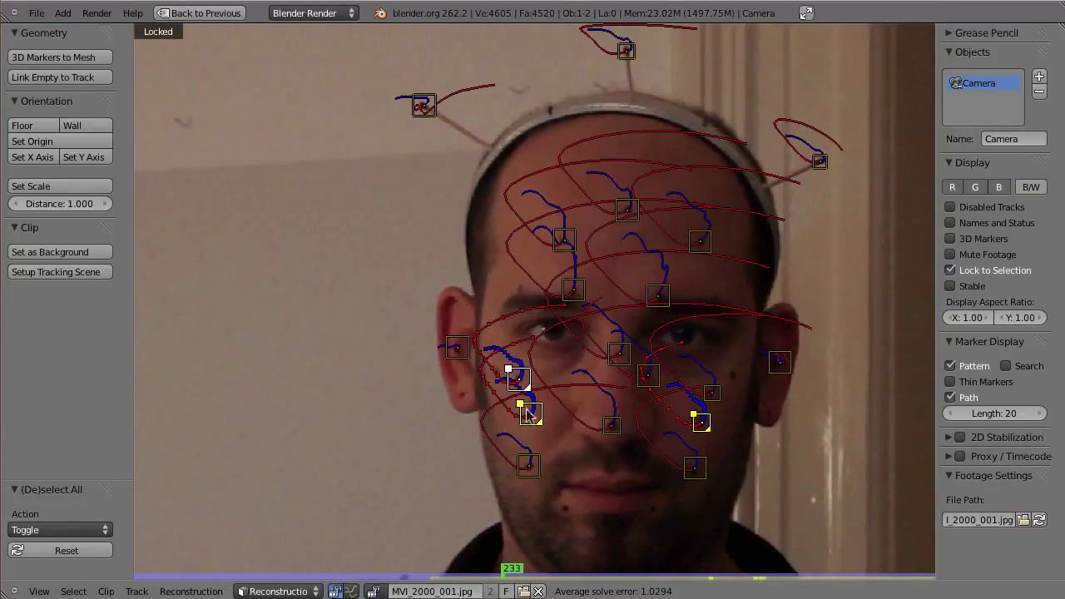
{"action": "right_click", "coordinate": [529, 465], "text": "shift"}
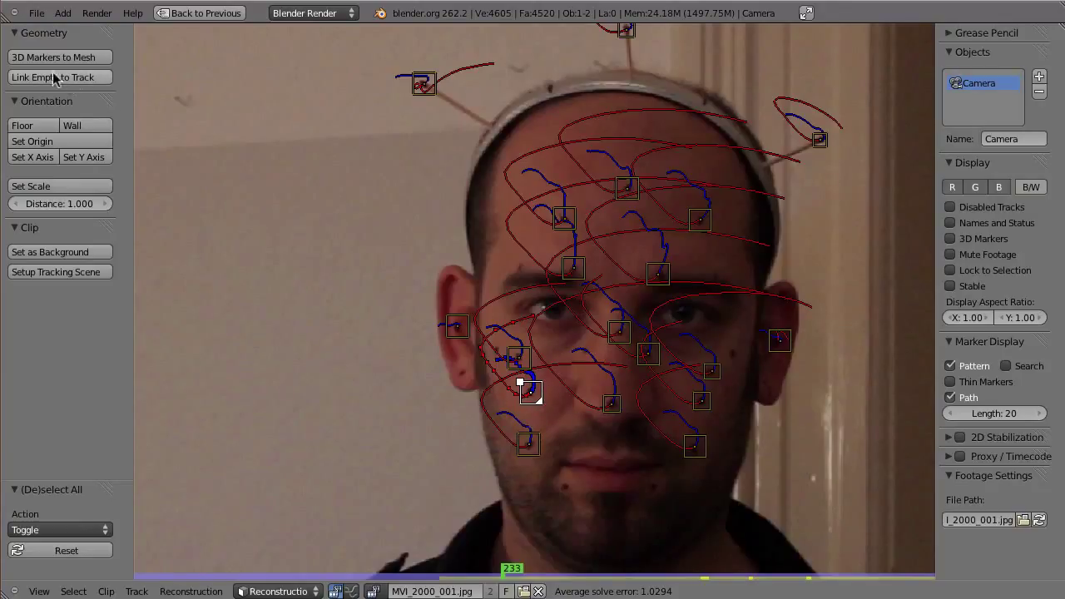
Step: Maximise the 3D view and play the head rig with its armature and track empties over the footage
{"action": "key", "text": "ctrl+Up"}
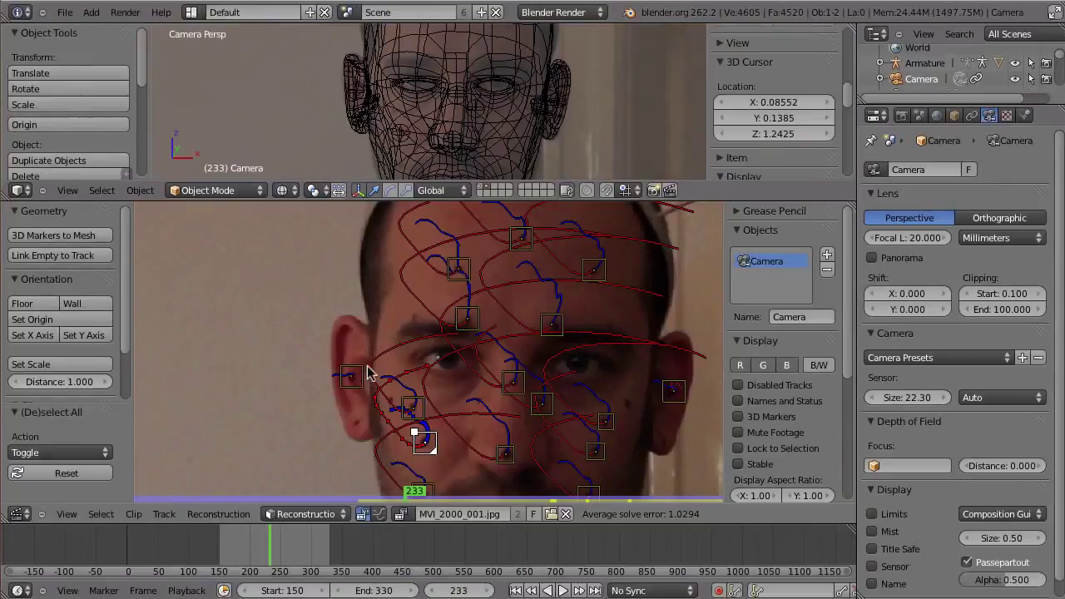
{"action": "key", "text": "ctrl+Up"}
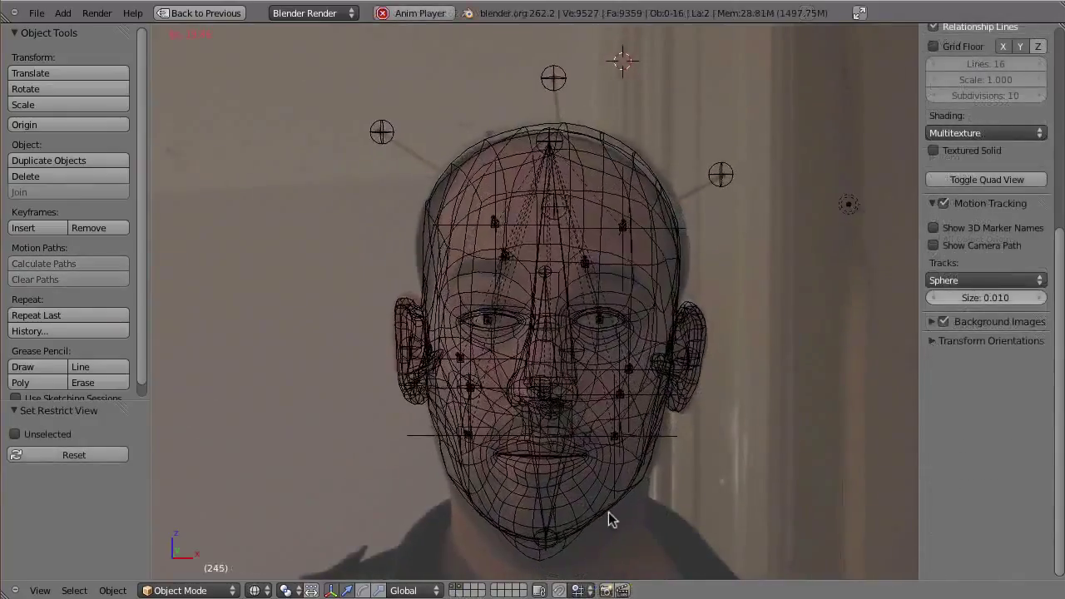
{"action": "key", "text": "Escape"}
Step: Hide the head mesh and the armature, leaving the camera view to show the track empties
{"action": "key", "text": "ctrl+z"}
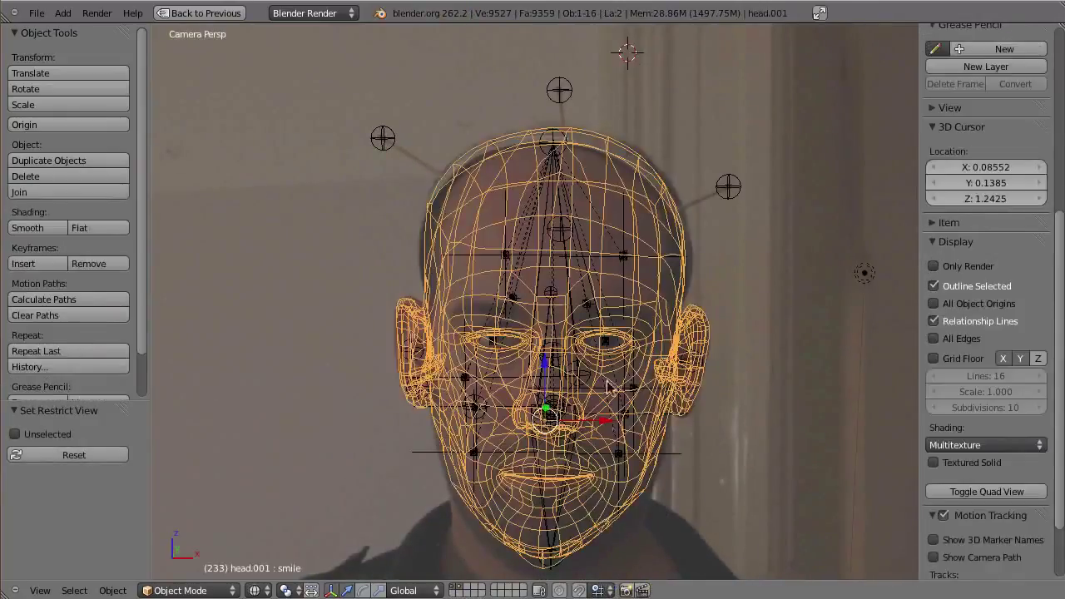
{"action": "key", "text": "h"}
{"action": "key", "text": "KP_0"}
{"action": "middle_click_drag", "start_coordinate": [604, 423], "coordinate": [475, 380]}
{"action": "scroll", "coordinate": [475, 382], "scroll_direction": "up", "scroll_amount": 4}
{"action": "right_click", "coordinate": [531, 373]}
{"action": "key", "text": "ctrl+Tab"}
{"action": "key", "text": "ctrl+Tab"}
{"action": "key", "text": "h"}
Step: Select a forehead track empty and play the animation outside the camera view to examine how the empties move
{"action": "middle_click_drag", "start_coordinate": [434, 368], "coordinate": [649, 201]}
{"action": "right_click", "coordinate": [577, 287]}
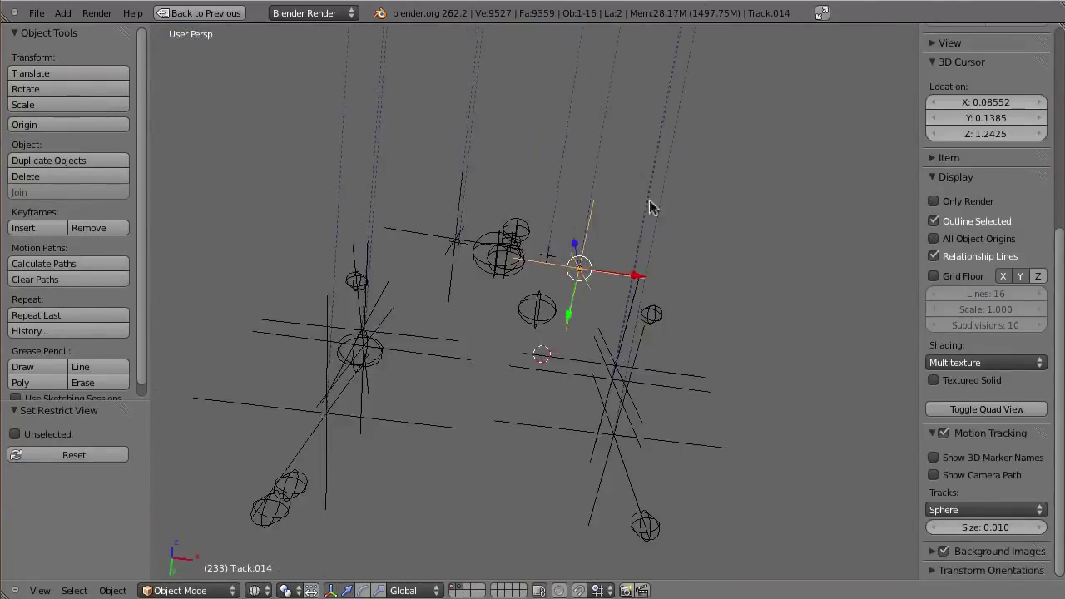
{"action": "key", "text": "alt+a"}
{"action": "middle_click_drag", "start_coordinate": [512, 407], "coordinate": [545, 427]}
{"action": "middle_click_drag", "start_coordinate": [677, 338], "coordinate": [528, 337]}
Step: Restore the multi-editor layout with an enlarged 3D view and display the selected empty's Follow Track constraint
{"action": "key", "text": "ctrl+Up"}
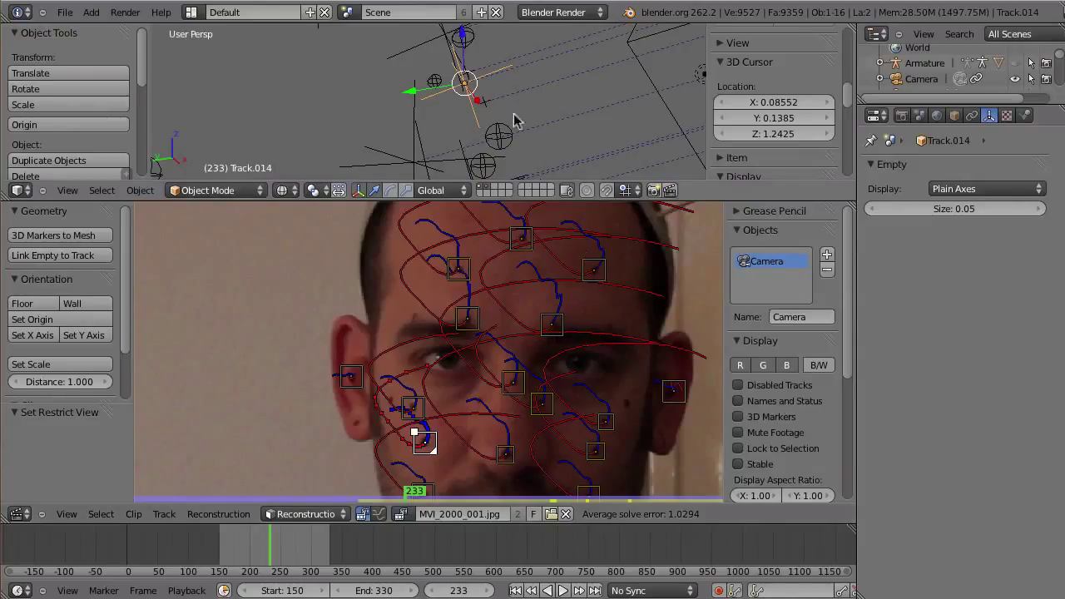
{"action": "left_click", "coordinate": [972, 117]}
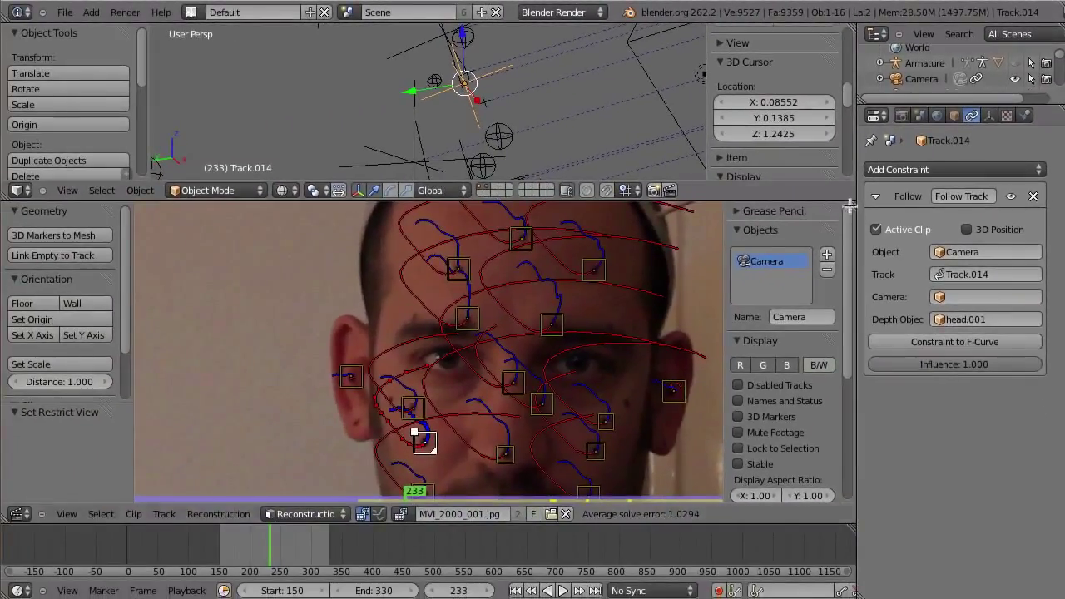
{"action": "left_click_drag", "start_coordinate": [115, 201], "coordinate": [183, 480]}
{"action": "mouse_move", "coordinate": [447, 340]}
{"action": "middle_mouse_down"}
{"action": "mouse_move", "coordinate": [382, 372]}
{"action": "mouse_move", "coordinate": [504, 371]}
{"action": "mouse_move", "coordinate": [416, 354]}
{"action": "mouse_move", "coordinate": [451, 350]}
{"action": "middle_mouse_up"}
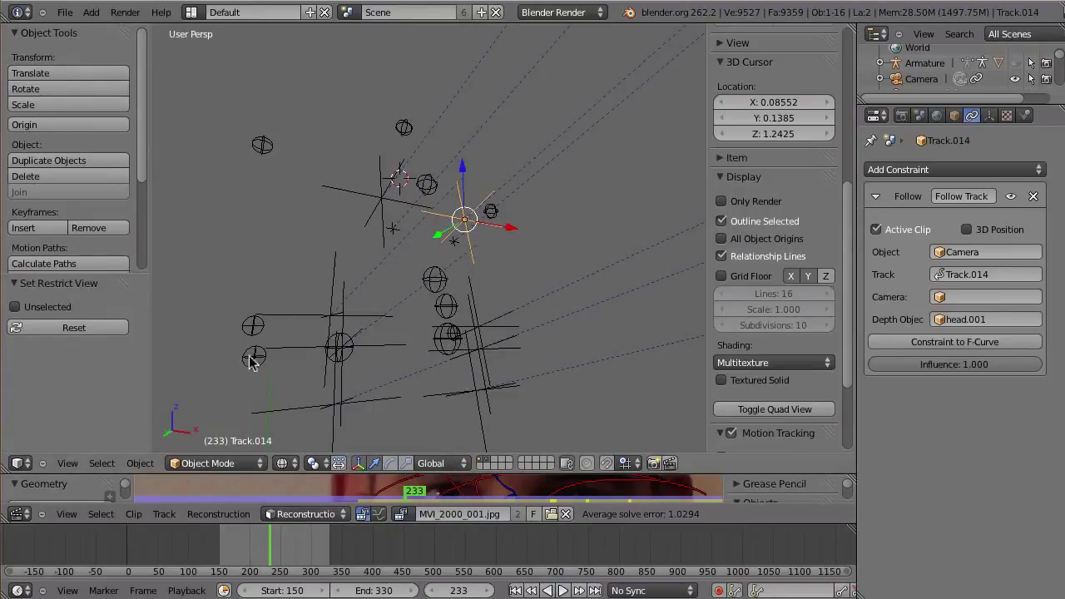
Step: Unhide the hidden objects, isolate them in local view and select the head mesh head.001
{"action": "key", "text": "alt+h"}
{"action": "key", "text": "KP_Divide"}
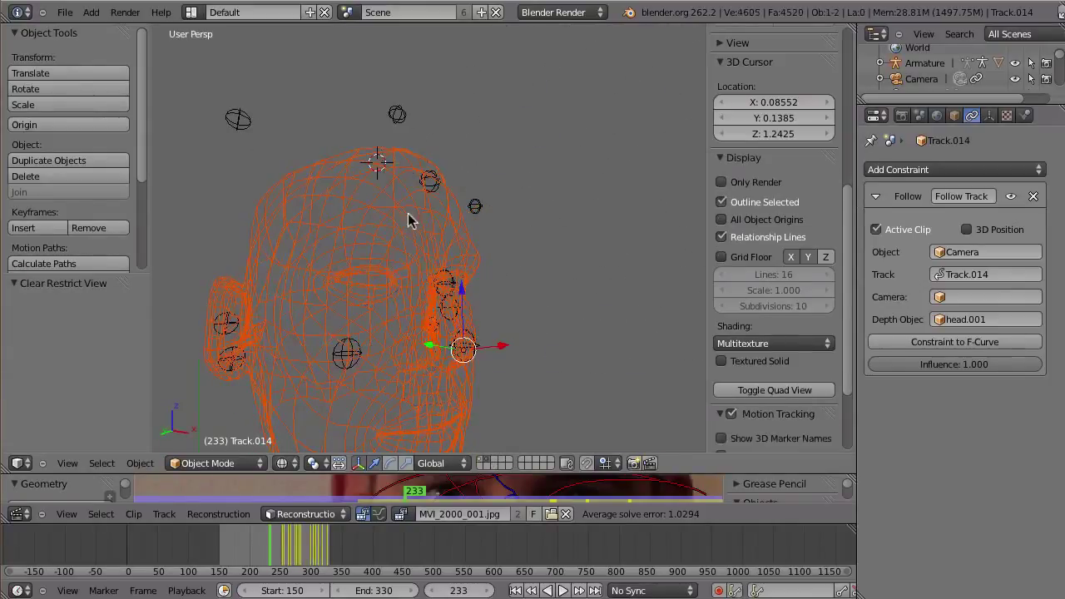
{"action": "right_click", "coordinate": [412, 231]}
{"action": "middle_click_drag", "start_coordinate": [497, 250], "coordinate": [559, 221]}
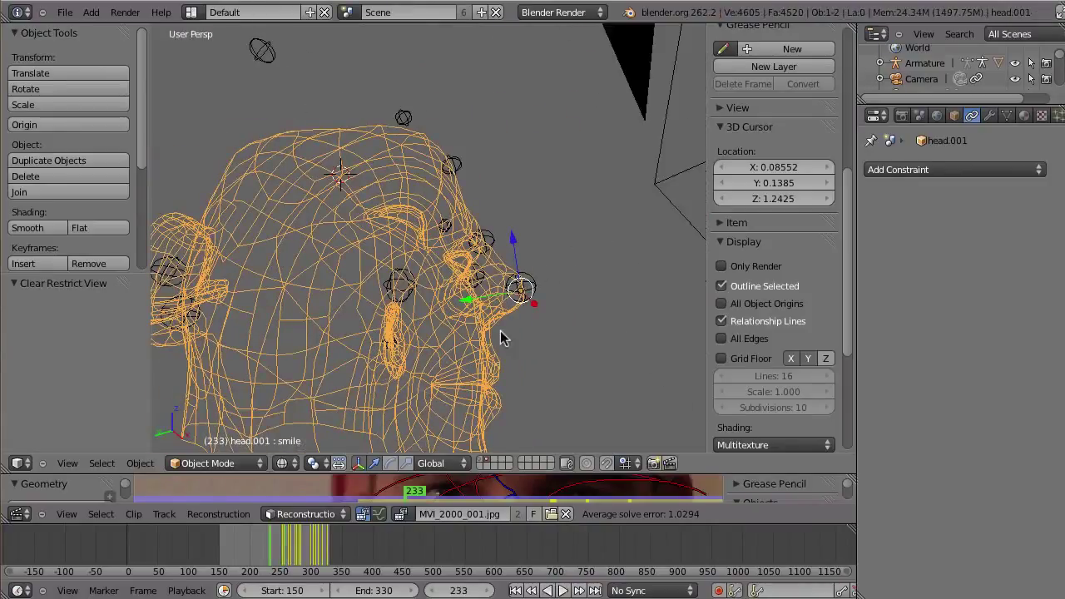
Step: Play the animation of the isolated head from the side to examine its motion relative to the camera
{"action": "scroll", "coordinate": [500, 330], "scroll_direction": "down", "scroll_amount": 3}
{"action": "middle_click_drag", "start_coordinate": [468, 298], "coordinate": [478, 242]}
{"action": "key", "text": "alt+a"}
{"action": "key", "text": "Escape"}
{"action": "scroll", "coordinate": [540, 257], "scroll_direction": "down", "scroll_amount": 2}
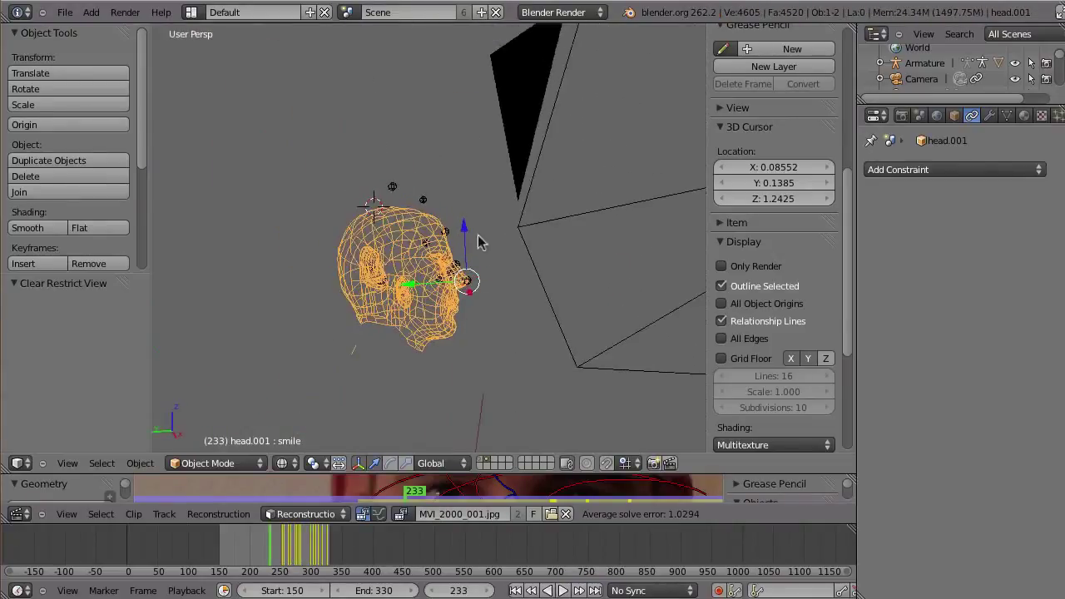
{"action": "key", "text": "alt+a"}
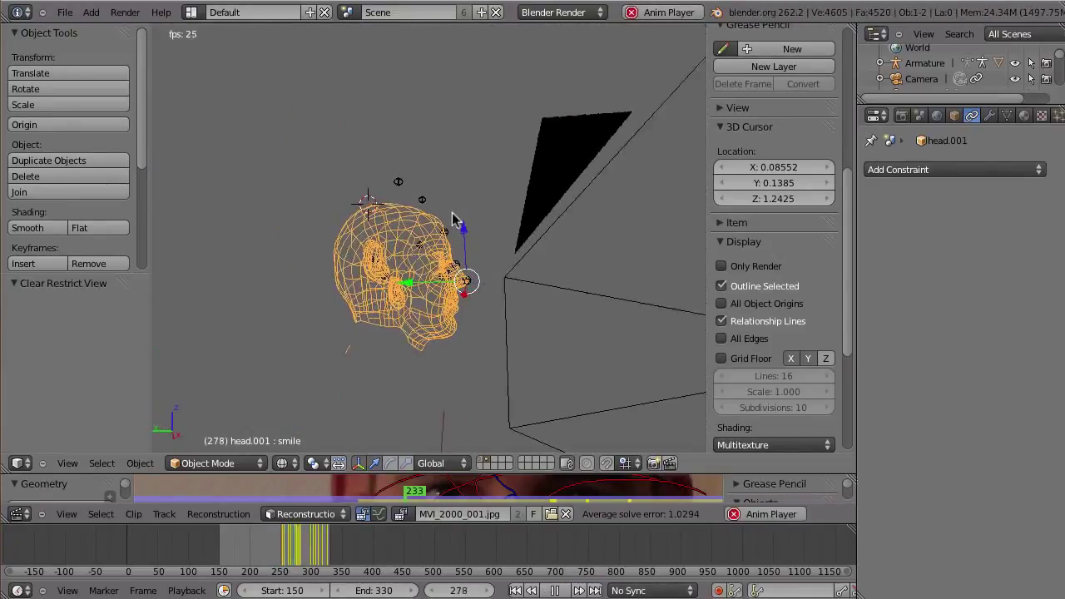
{"action": "key", "text": "Escape"}
Step: Switch the 3D view to solid shading and inspect the head with its track spheres up close
{"action": "scroll", "coordinate": [466, 267], "scroll_direction": "up", "scroll_amount": 6}
{"action": "key", "text": "z"}
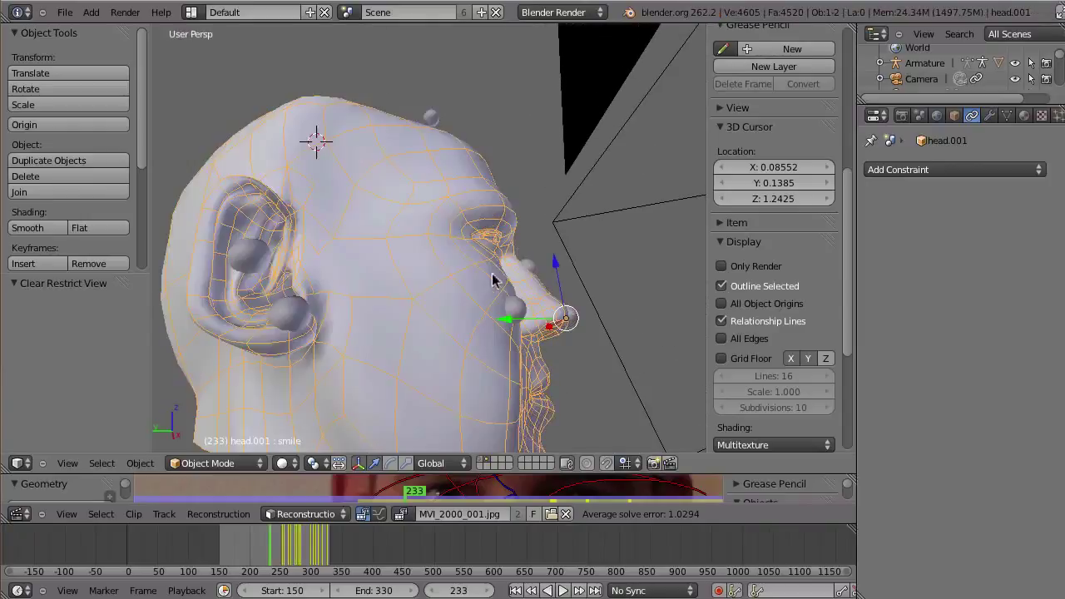
{"action": "middle_click_drag", "start_coordinate": [537, 343], "coordinate": [416, 359]}
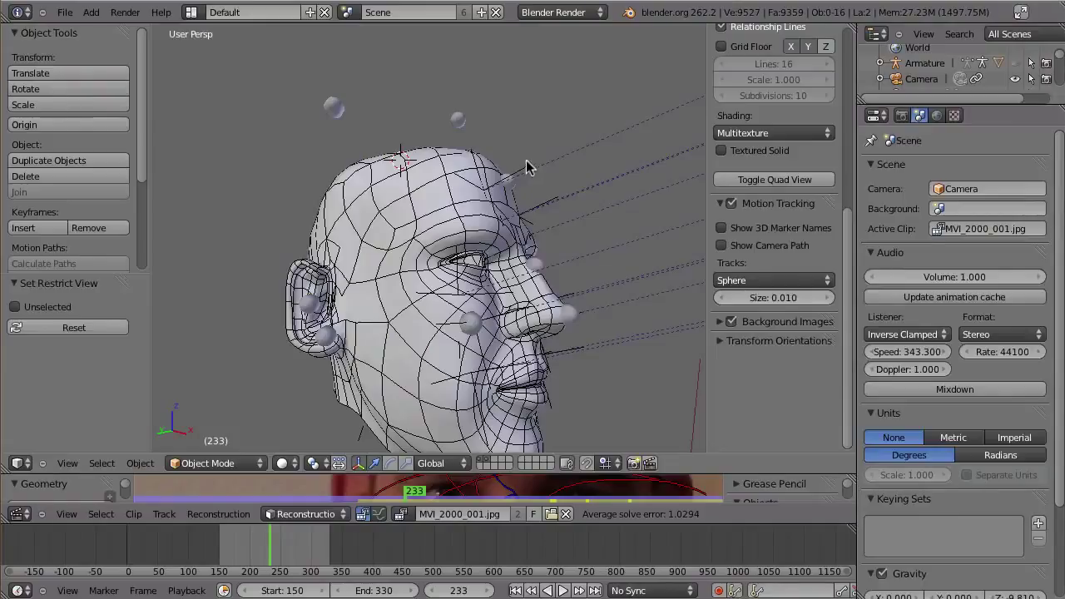
Step: Select the forehead empty Track.013, check the depth object in its Follow Track constraint, and play the animation around the head
{"action": "right_click", "coordinate": [527, 165]}
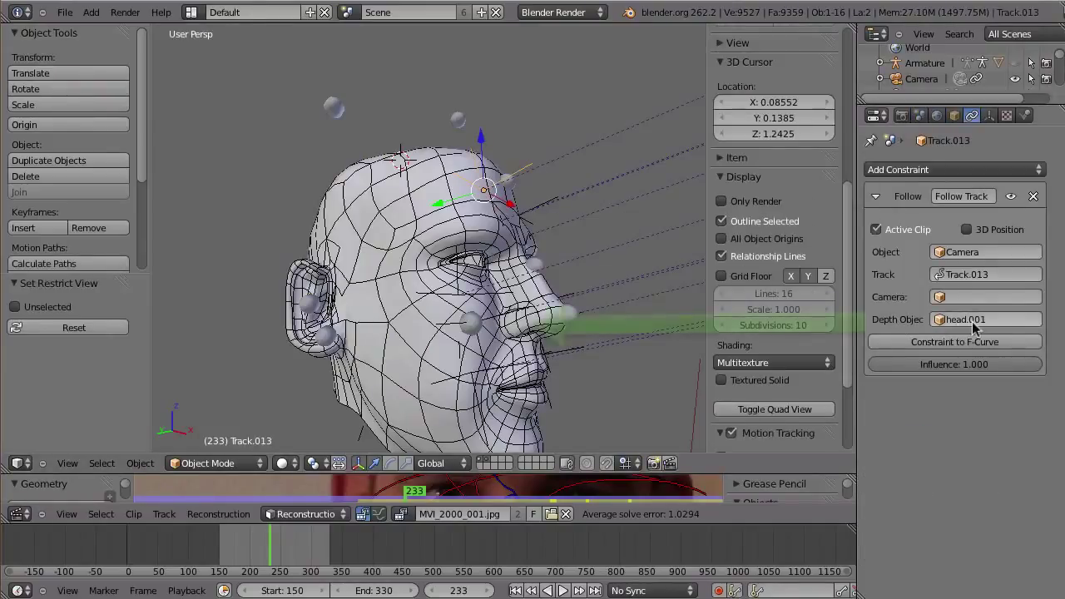
{"action": "middle_click_drag", "start_coordinate": [599, 241], "coordinate": [563, 245]}
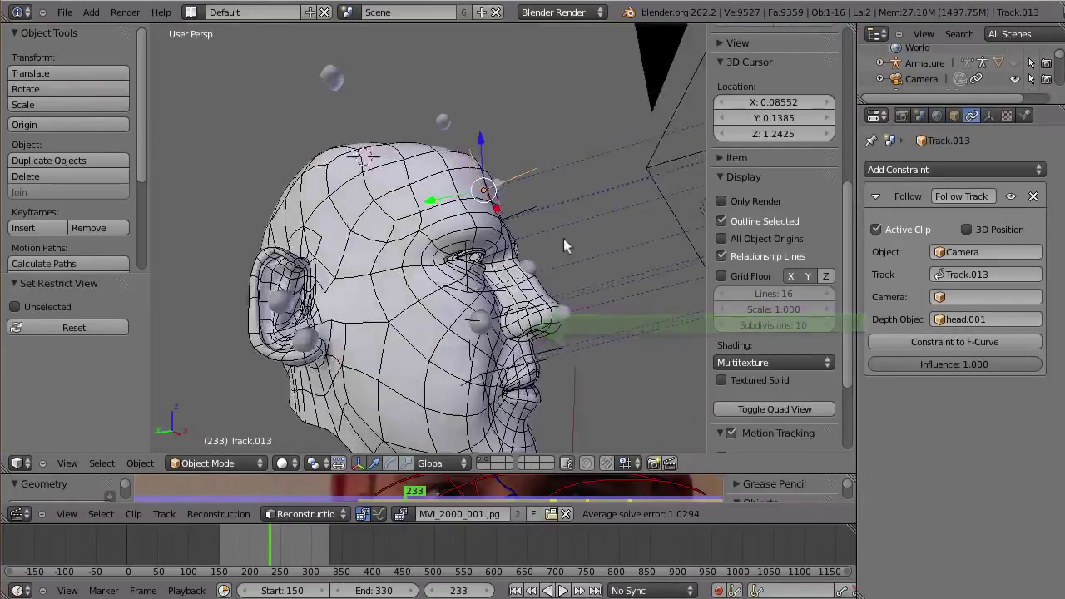
{"action": "key", "text": "alt+a"}
{"action": "middle_click_drag", "start_coordinate": [571, 177], "coordinate": [456, 240]}
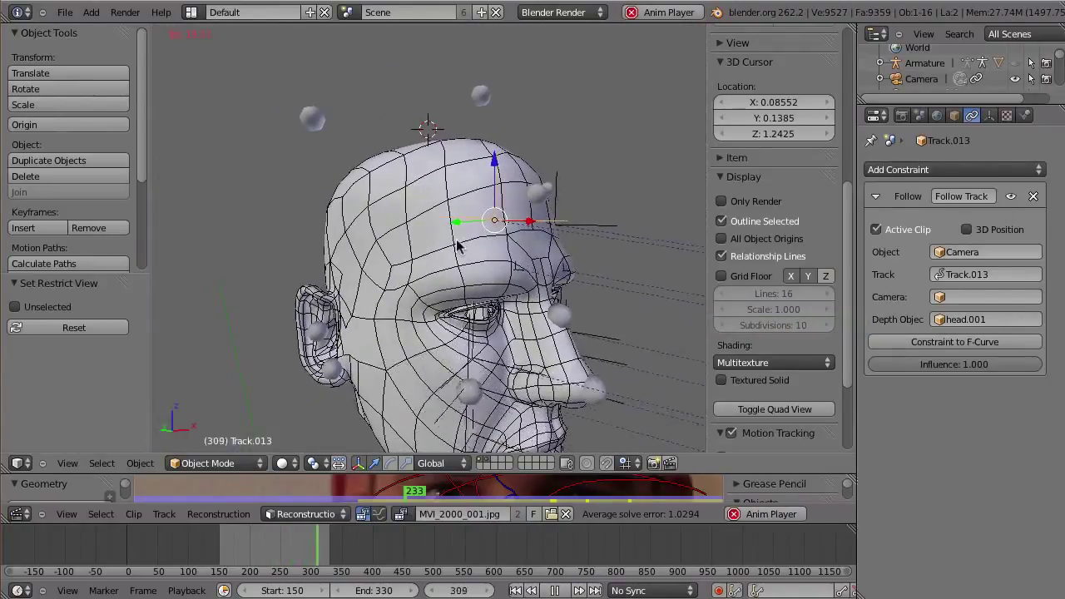
Step: Play the head through the camera and enlarge the clip editor with its display locked to the selected track
{"action": "key", "text": "KP_0"}
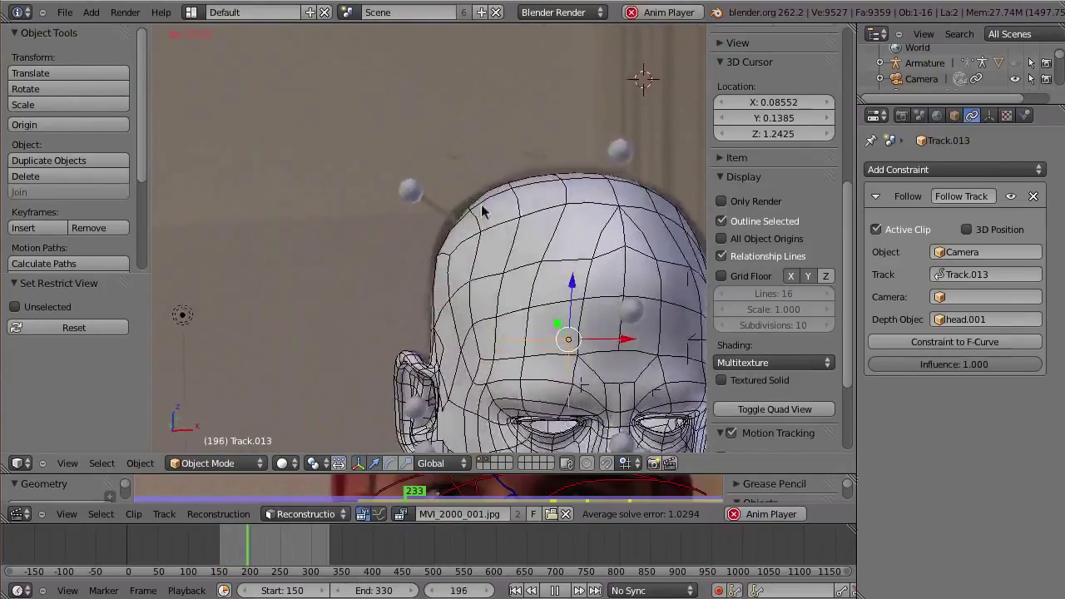
{"action": "left_click_drag", "start_coordinate": [372, 474], "coordinate": [372, 289]}
{"action": "middle_click_drag", "start_coordinate": [450, 333], "coordinate": [466, 469]}
{"action": "key", "text": "l"}
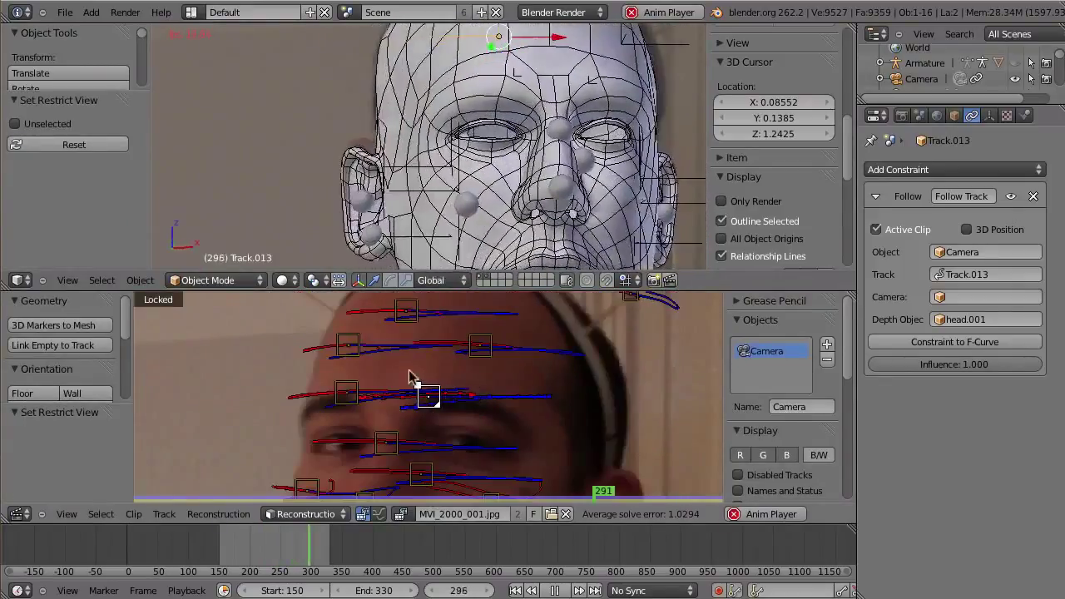
{"action": "key", "text": "Escape"}
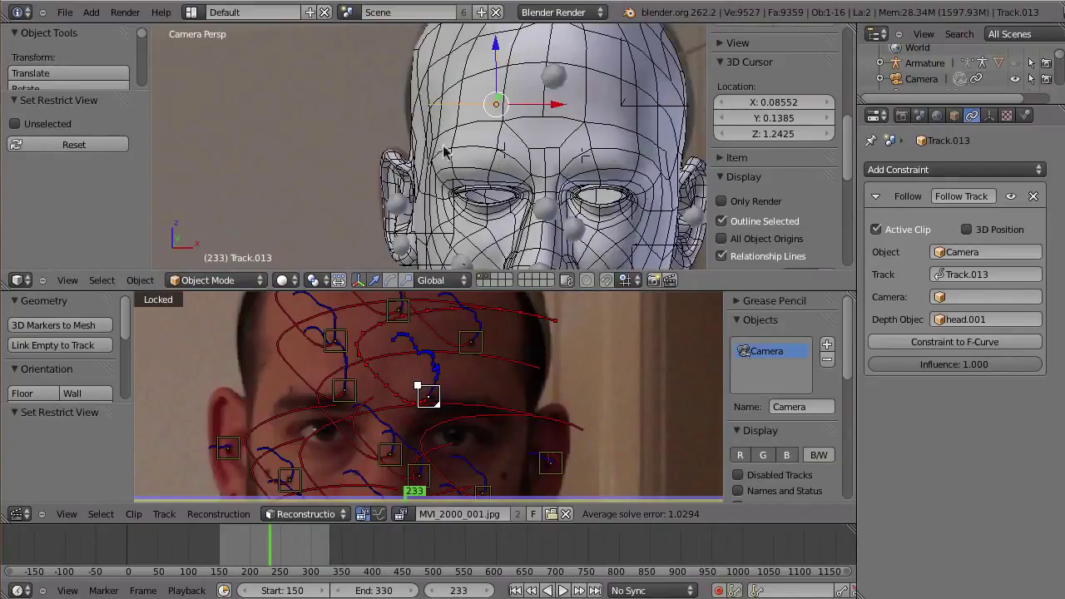
Step: Compare the head from outside with the camera view and play the animation over the footage
{"action": "middle_click_drag", "start_coordinate": [471, 143], "coordinate": [406, 195], "text": "shift"}
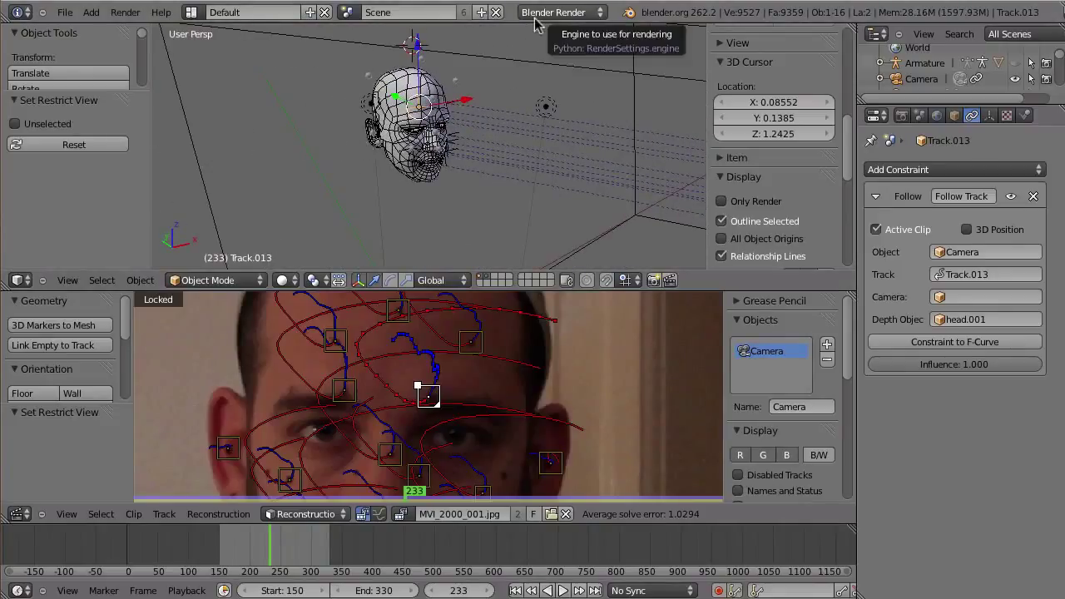
{"action": "key", "text": "KP_0"}
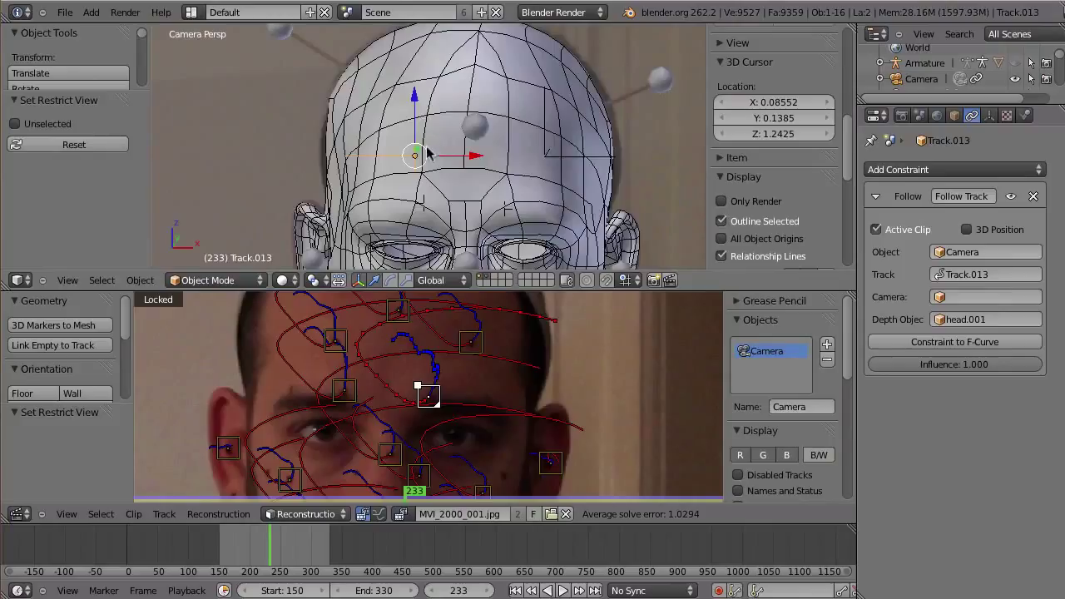
{"action": "key", "text": "alt+a"}
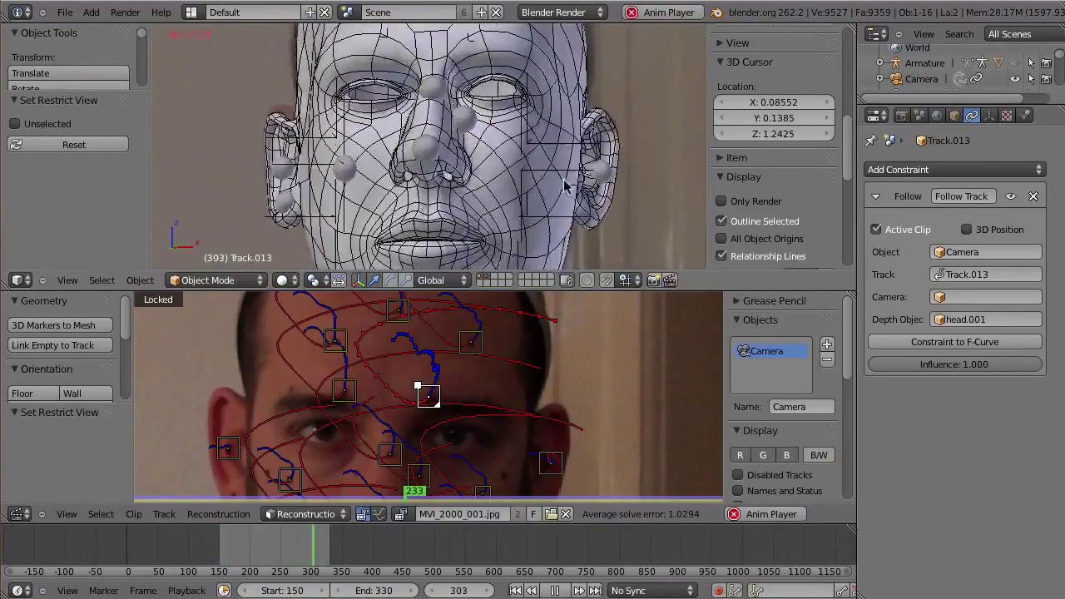
{"action": "key", "text": "Escape"}
Step: Maximise the 3D view in wireframe shading and select the head mesh from the side
{"action": "key", "text": "ctrl+Up"}
{"action": "middle_click_drag", "start_coordinate": [588, 329], "coordinate": [463, 366], "text": "shift"}
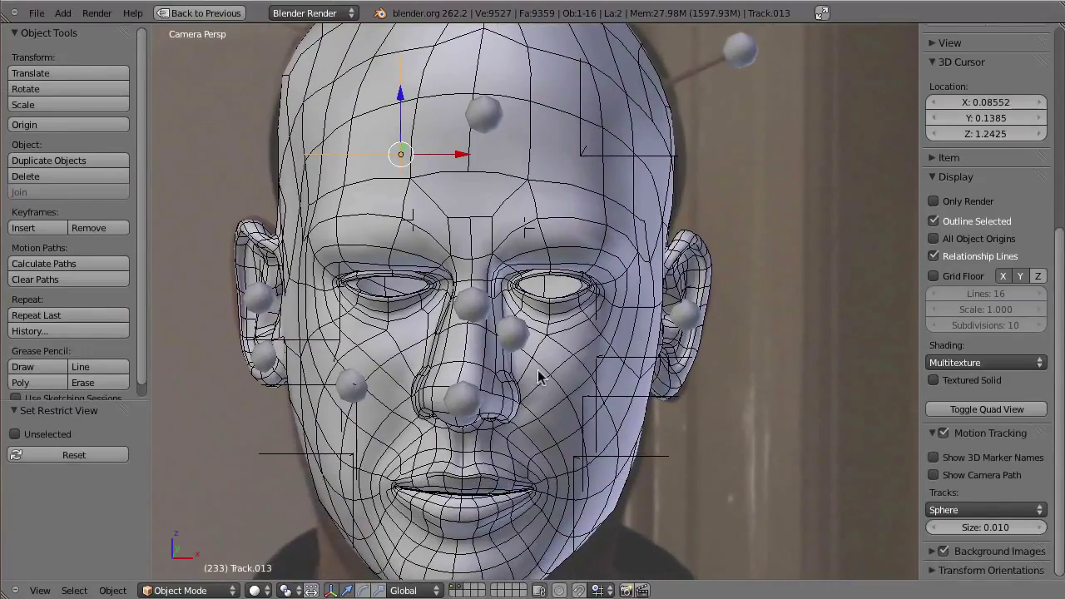
{"action": "key", "text": "a"}
{"action": "middle_click_drag", "start_coordinate": [678, 343], "coordinate": [522, 344]}
{"action": "key", "text": "z"}
{"action": "right_click", "coordinate": [499, 369]}
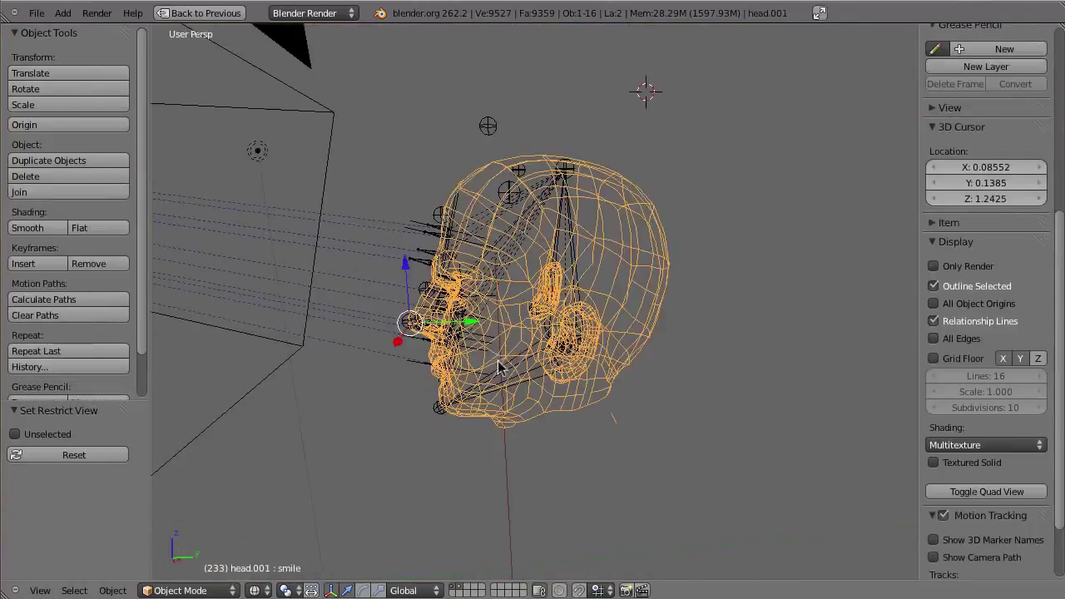
Step: Select the armature inside the head and enter Pose Mode
{"action": "scroll", "coordinate": [560, 278], "scroll_direction": "up", "scroll_amount": 6}
{"action": "right_click", "coordinate": [573, 288]}
{"action": "scroll", "coordinate": [499, 333], "scroll_direction": "down", "scroll_amount": 2}
{"action": "middle_click_drag", "start_coordinate": [487, 345], "coordinate": [589, 300]}
{"action": "key", "text": "ctrl+Tab"}
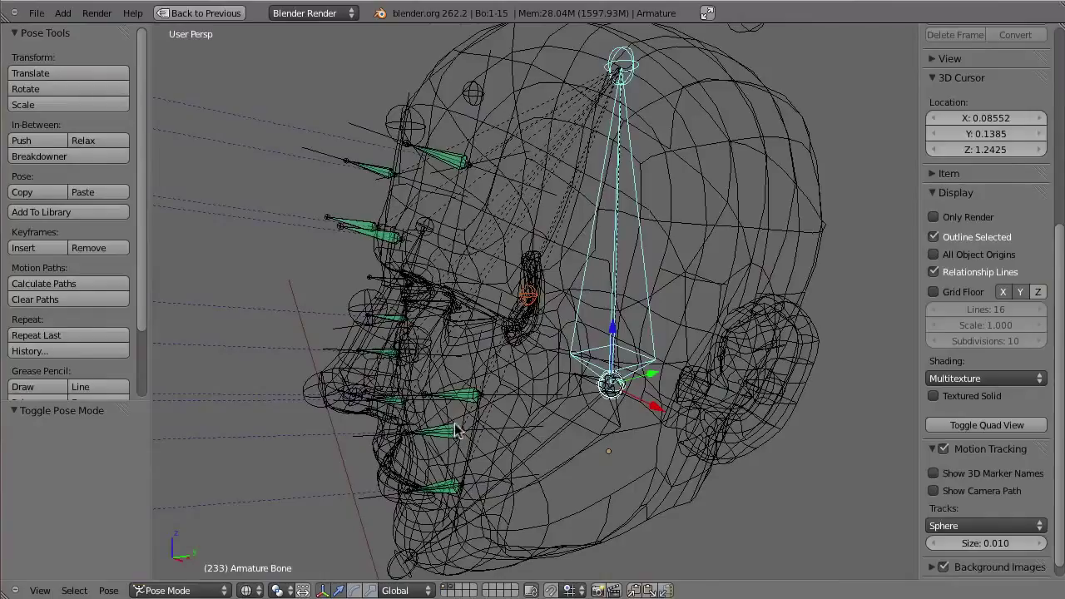
Step: Play the animation close up on the facial bones to examine how they follow the track empties
{"action": "middle_click_drag", "start_coordinate": [532, 360], "coordinate": [411, 143]}
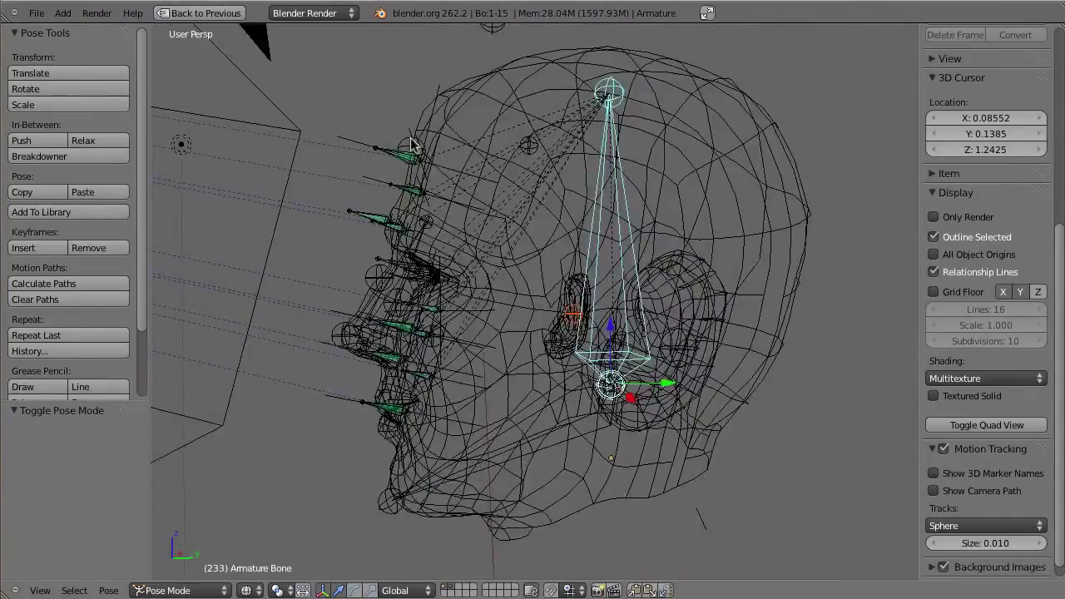
{"action": "scroll", "coordinate": [400, 195], "scroll_direction": "up", "scroll_amount": 4}
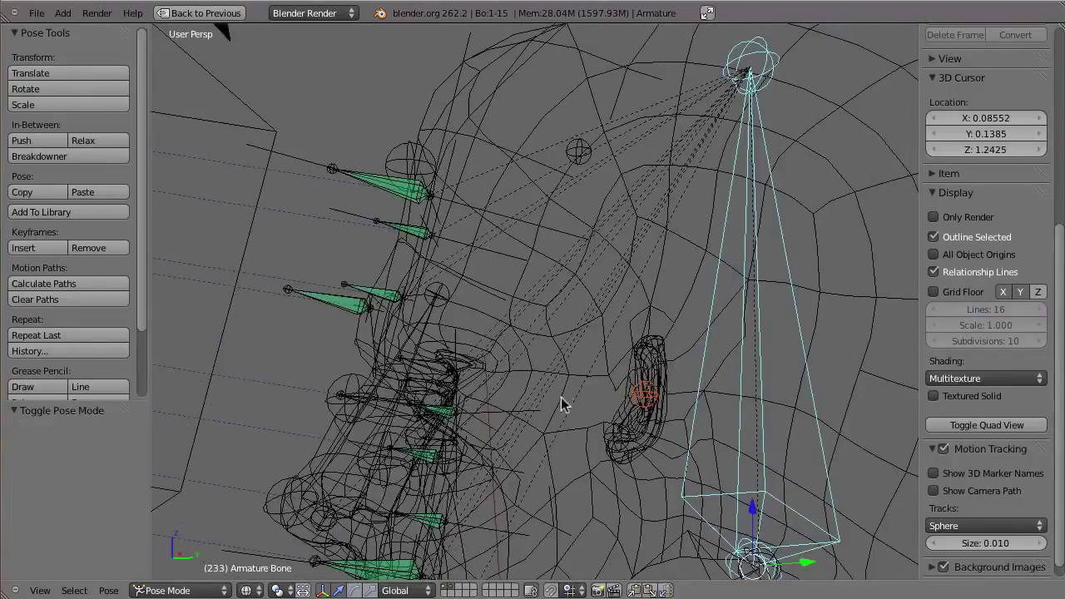
{"action": "key", "text": "alt+a"}
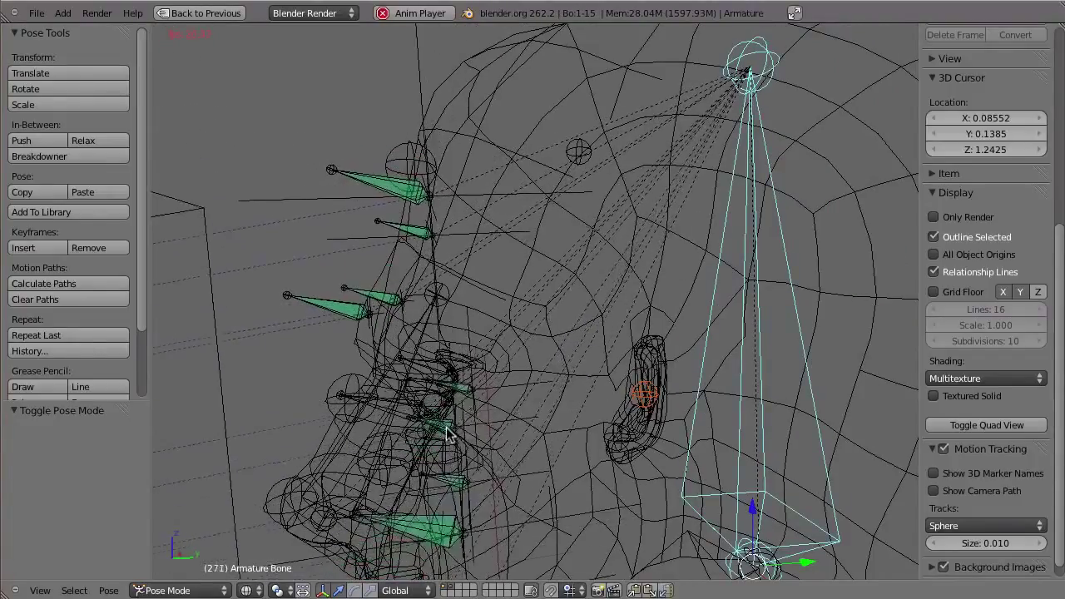
{"action": "key", "text": "Escape"}
Step: Return to Object Mode, select the forehead empty Track.014 and play its animation
{"action": "key", "text": "ctrl+Tab"}
{"action": "right_click", "coordinate": [449, 117]}
{"action": "middle_click_drag", "start_coordinate": [466, 150], "coordinate": [470, 194]}
{"action": "key", "text": "alt+a"}
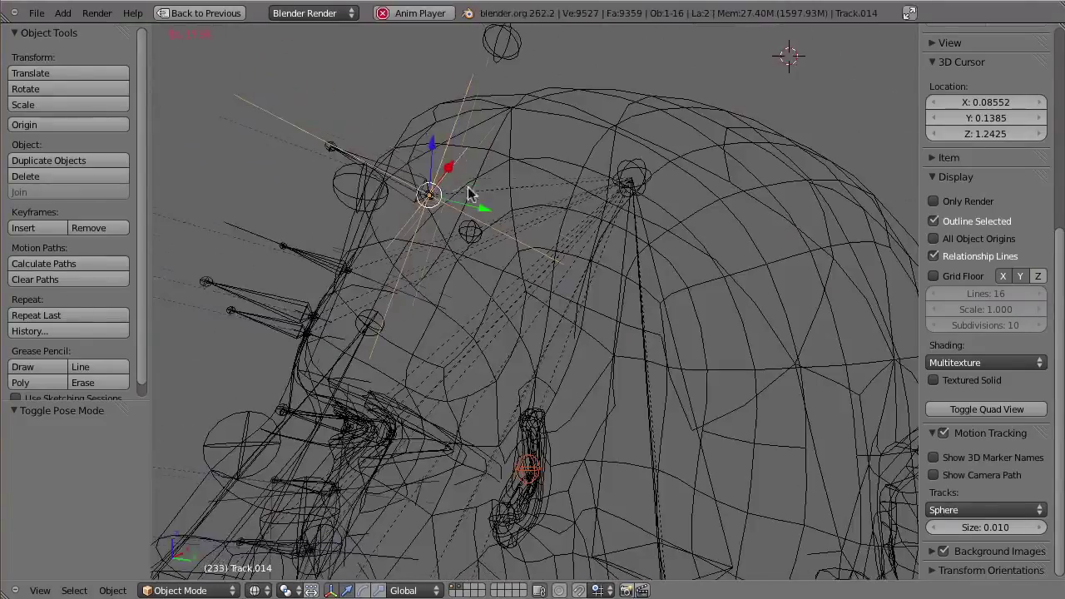
{"action": "key", "text": "Escape"}
Step: Select the forehead bone Bone.005 in Pose Mode and display its Copy Location constraint in the restored layout
{"action": "right_click", "coordinate": [366, 173]}
{"action": "key", "text": "ctrl+Tab"}
{"action": "middle_click_drag", "start_coordinate": [464, 258], "coordinate": [561, 227]}
{"action": "middle_click_drag", "start_coordinate": [450, 215], "coordinate": [512, 292]}
{"action": "key", "text": "ctrl+Up"}
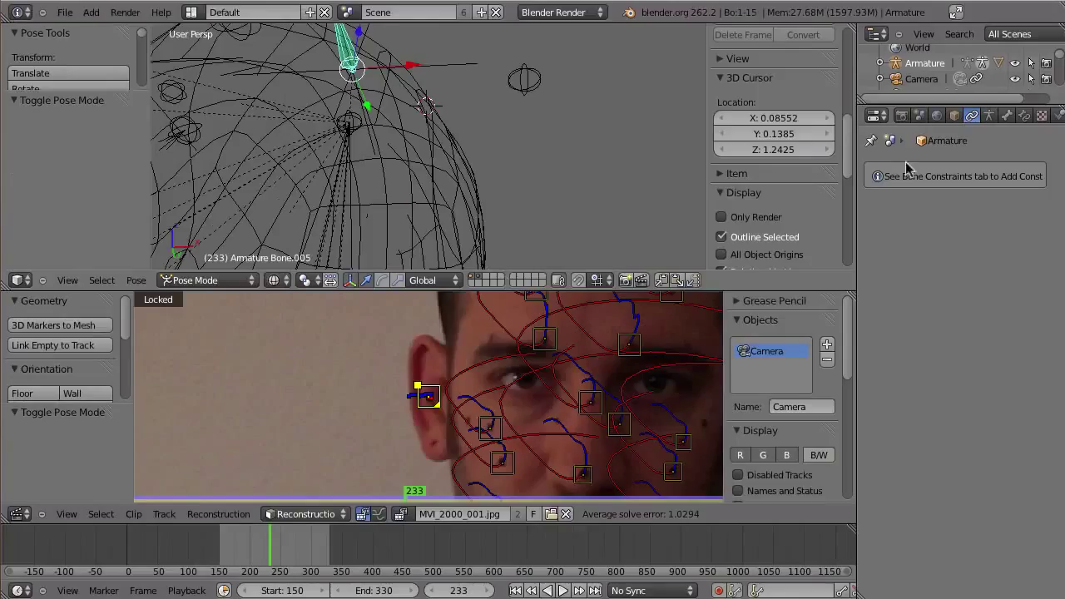
{"action": "left_click", "coordinate": [1023, 115]}
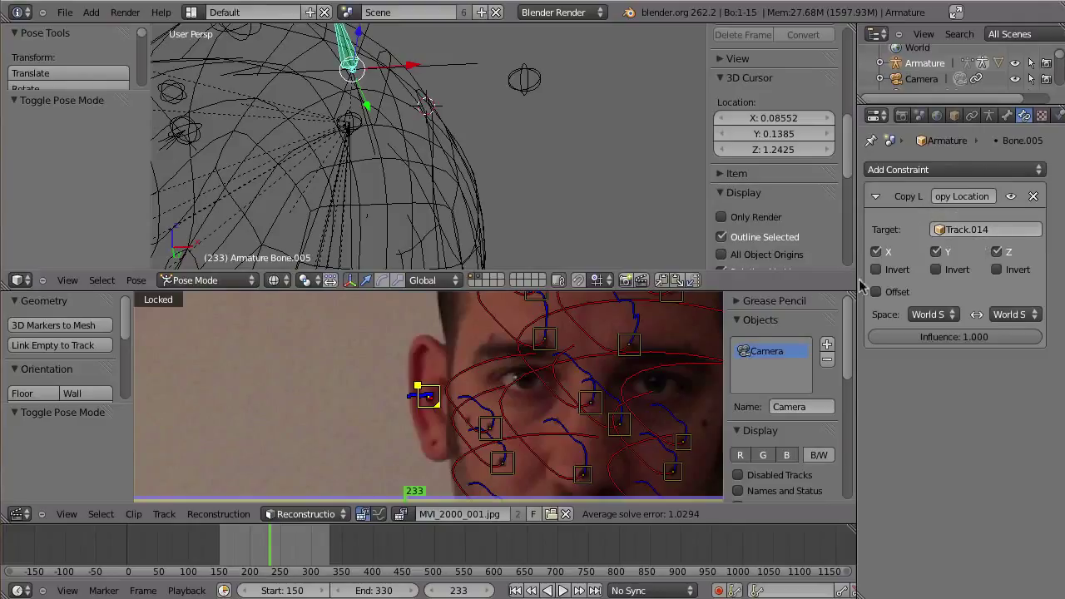
Step: Play the rig in a maximised 3D view and select the head mesh head.001 in Object Mode to examine it against the bones
{"action": "key", "text": "ctrl+Up"}
{"action": "middle_click_drag", "start_coordinate": [438, 143], "coordinate": [597, 334]}
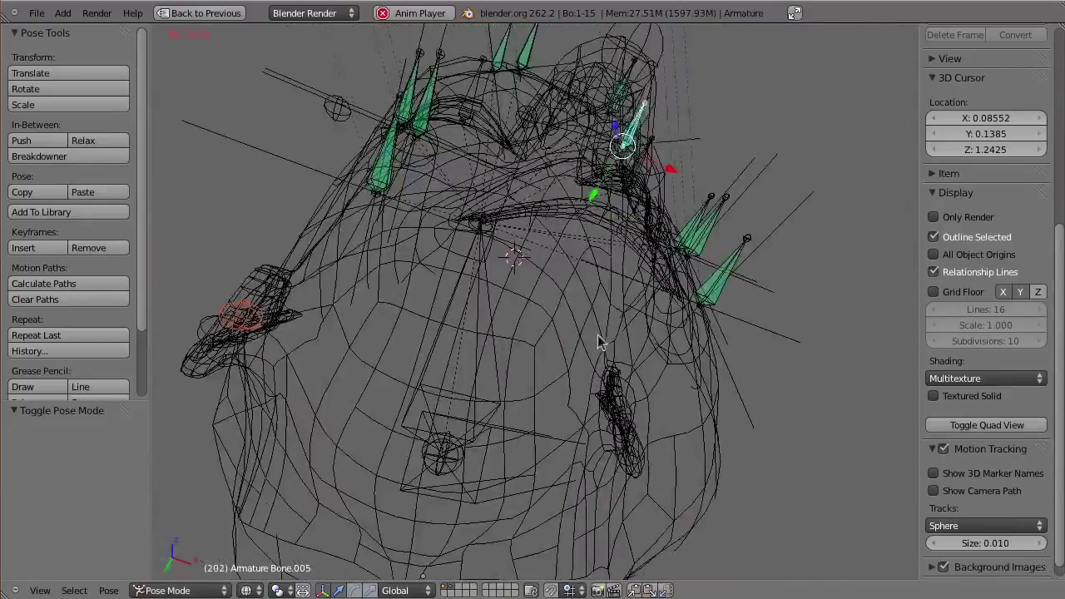
{"action": "key", "text": "ctrl+Tab"}
{"action": "right_click", "coordinate": [697, 518]}
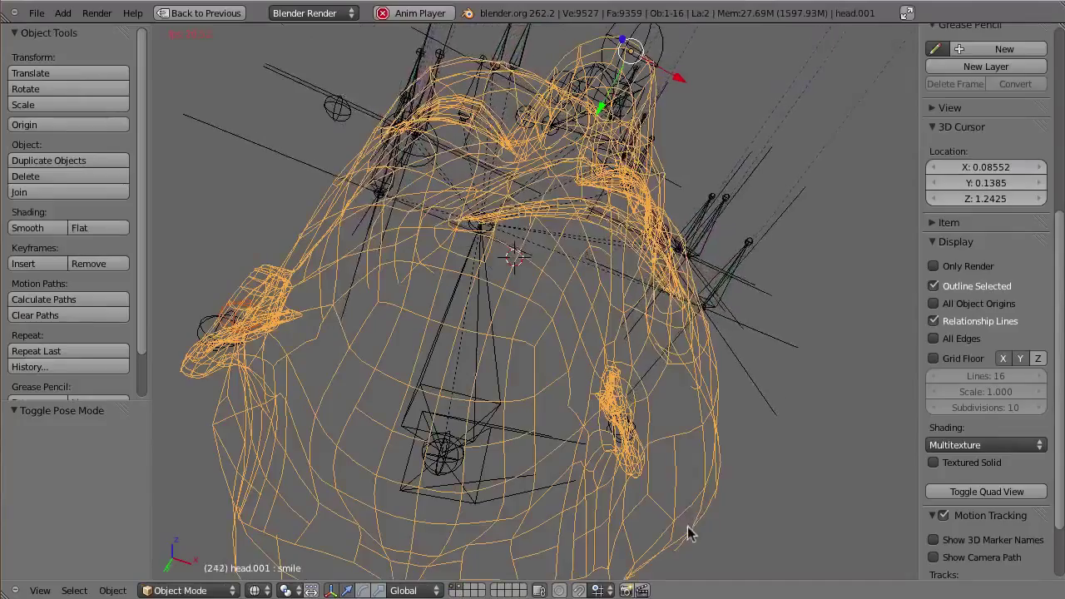
{"action": "middle_click_drag", "start_coordinate": [561, 271], "coordinate": [549, 156]}
{"action": "scroll", "coordinate": [563, 221], "scroll_direction": "down", "scroll_amount": 3}
{"action": "scroll", "coordinate": [552, 161], "scroll_direction": "up", "scroll_amount": 4}
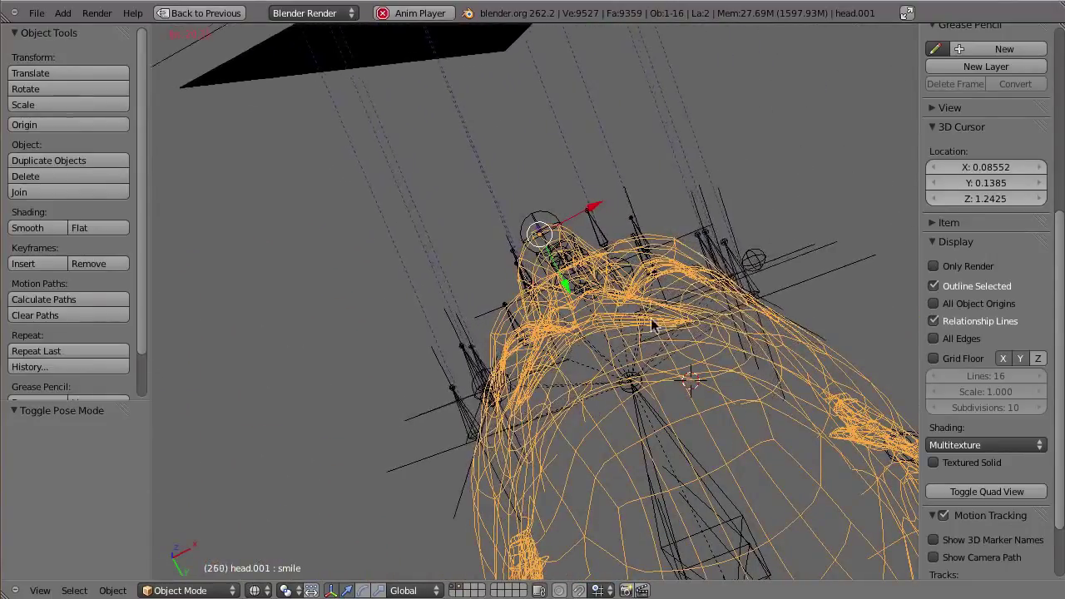
{"action": "key", "text": "alt+a"}
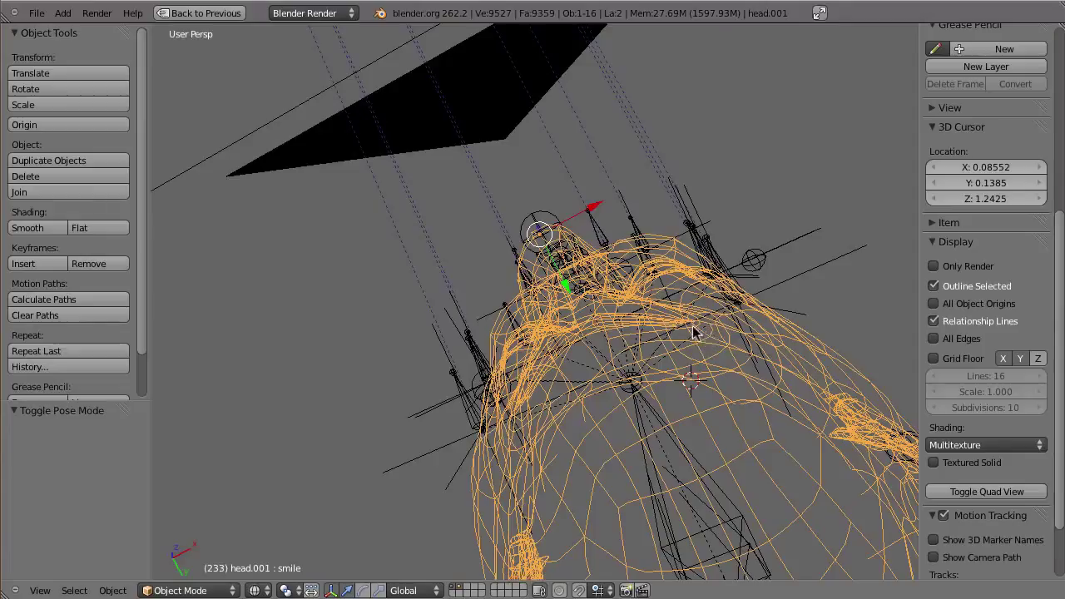
Step: Unhide the hidden objects, hide the mesh head.001 and select the other head mesh
{"action": "key", "text": "alt+h"}
{"action": "right_click", "coordinate": [788, 360]}
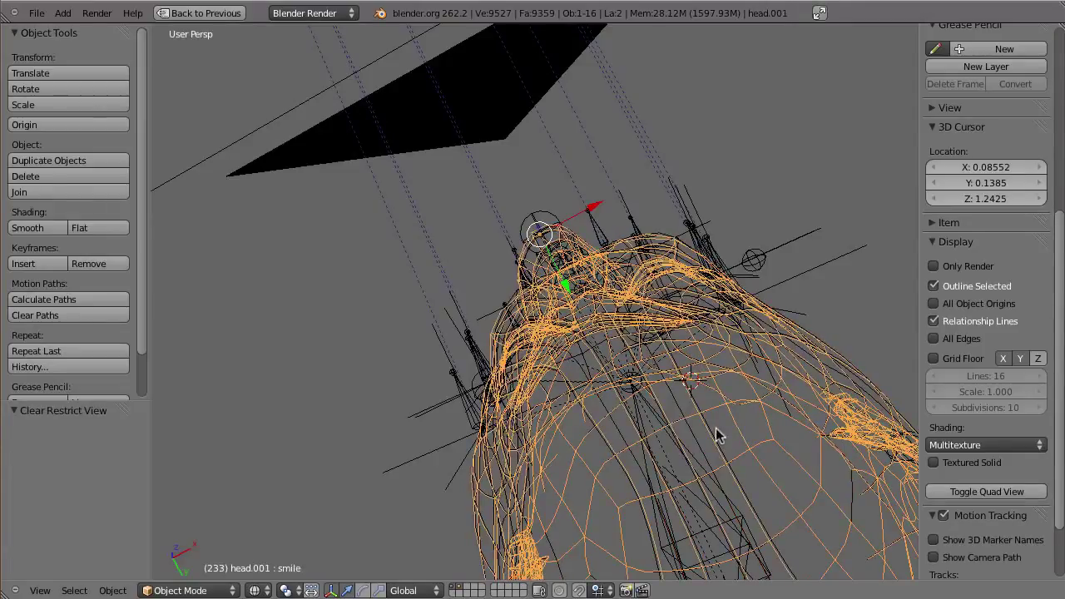
{"action": "key", "text": "h"}
{"action": "right_click", "coordinate": [794, 353]}
Step: Play the rigged head mesh's facial animation from outside and through the camera over the footage
{"action": "key", "text": "alt+a"}
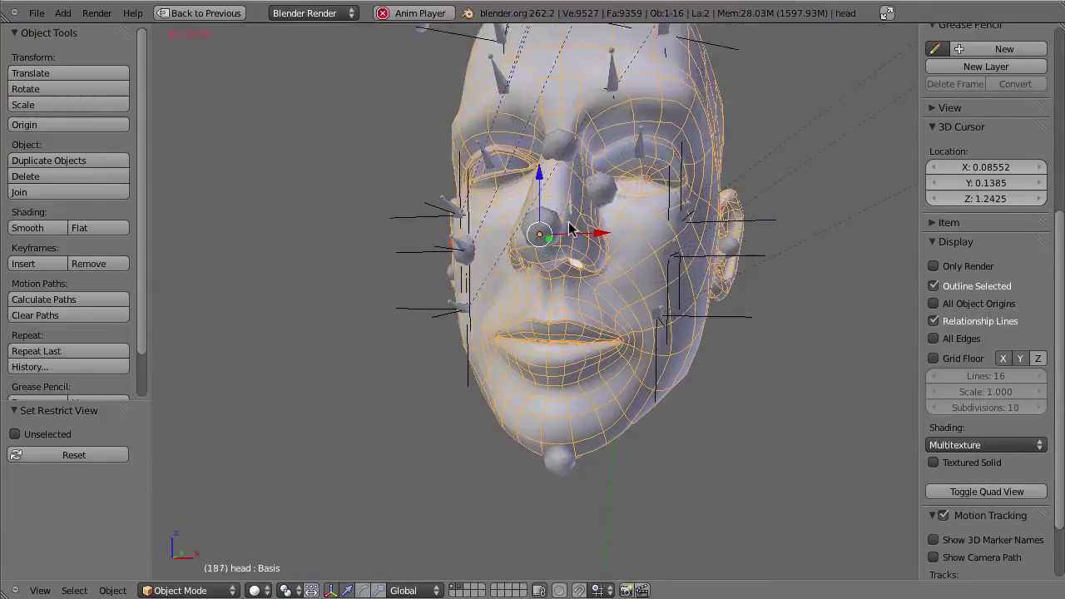
{"action": "key", "text": "KP_0"}
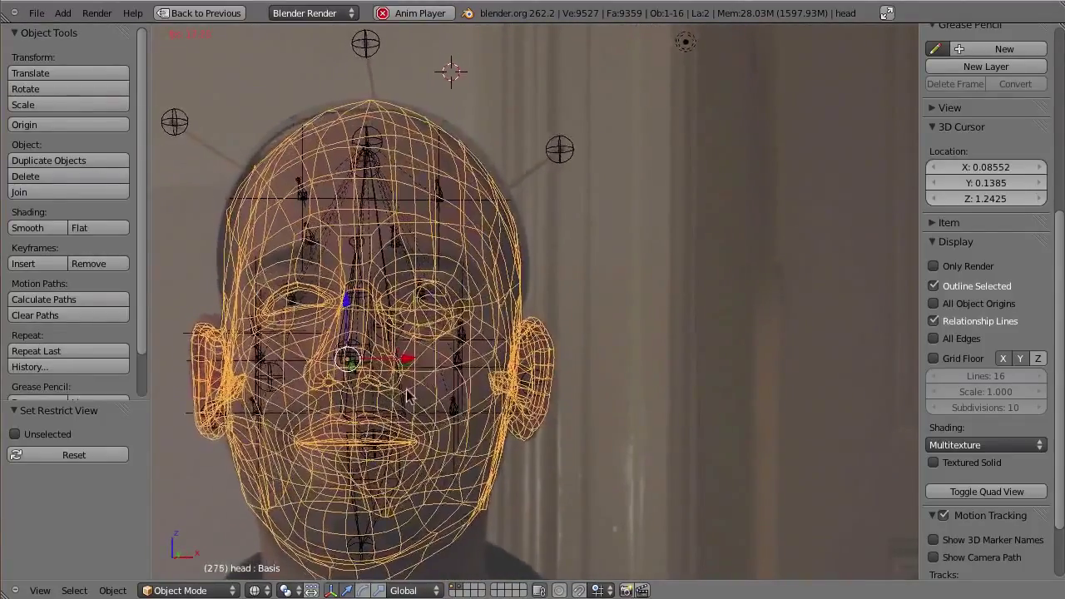
Step: Stop the playback and show the head in solid shading from outside the camera view
{"action": "key", "text": "alt+a"}
{"action": "middle_click_drag", "start_coordinate": [577, 360], "coordinate": [549, 300]}
{"action": "scroll", "coordinate": [549, 300], "scroll_direction": "up", "scroll_amount": 4}
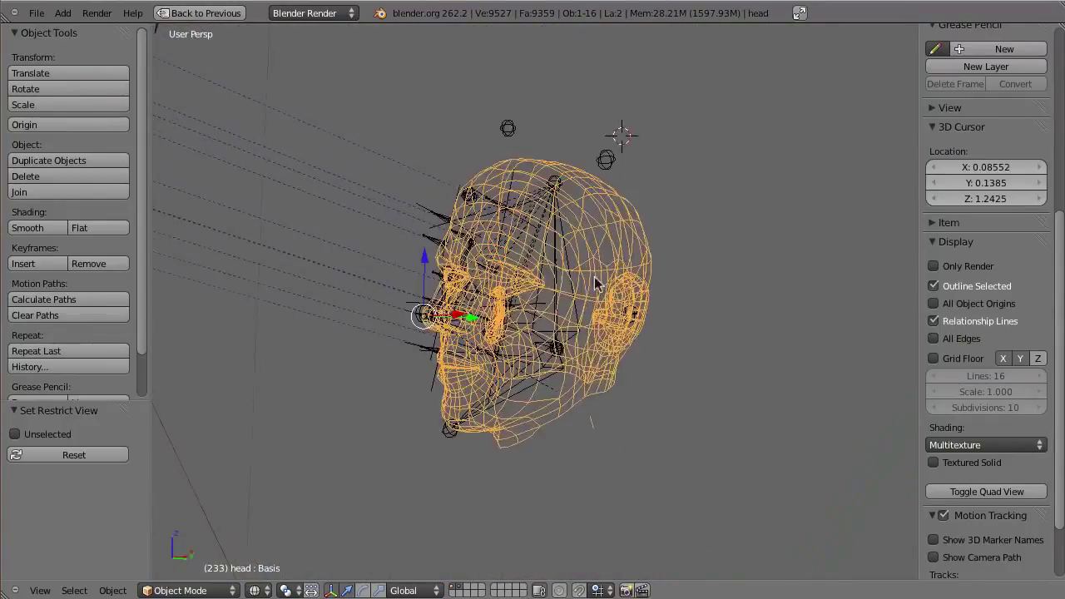
{"action": "key", "text": "z"}
{"action": "middle_click_drag", "start_coordinate": [540, 255], "coordinate": [493, 272]}
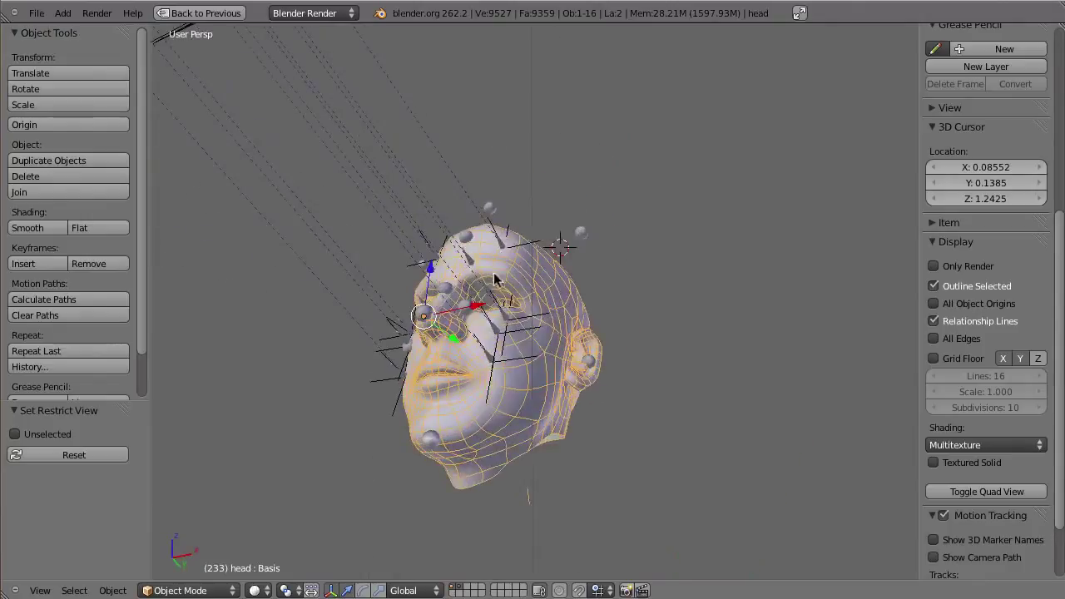
Step: Play the animation up close to examine how the bones around the eyes and nose deform the shaded head
{"action": "scroll", "coordinate": [454, 405], "scroll_direction": "up", "scroll_amount": 6}
{"action": "scroll", "coordinate": [565, 328], "scroll_direction": "down", "scroll_amount": 7}
{"action": "middle_click_drag", "start_coordinate": [589, 344], "coordinate": [731, 311]}
{"action": "scroll", "coordinate": [499, 320], "scroll_direction": "up", "scroll_amount": 4}
{"action": "key", "text": "alt+a"}
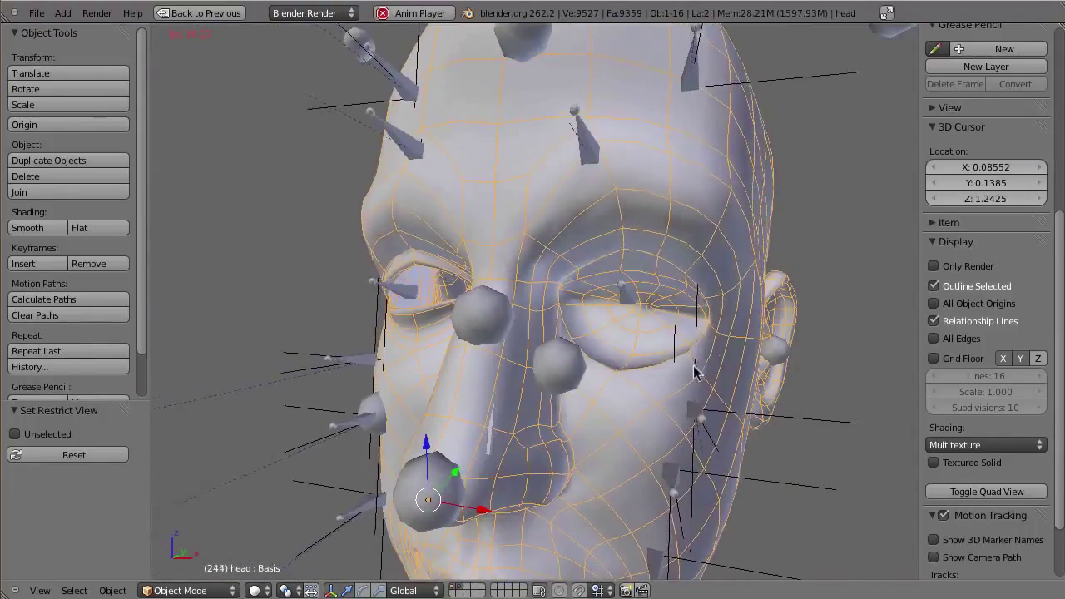
{"action": "middle_click_drag", "start_coordinate": [728, 379], "coordinate": [675, 376]}
{"action": "key", "text": "Escape"}
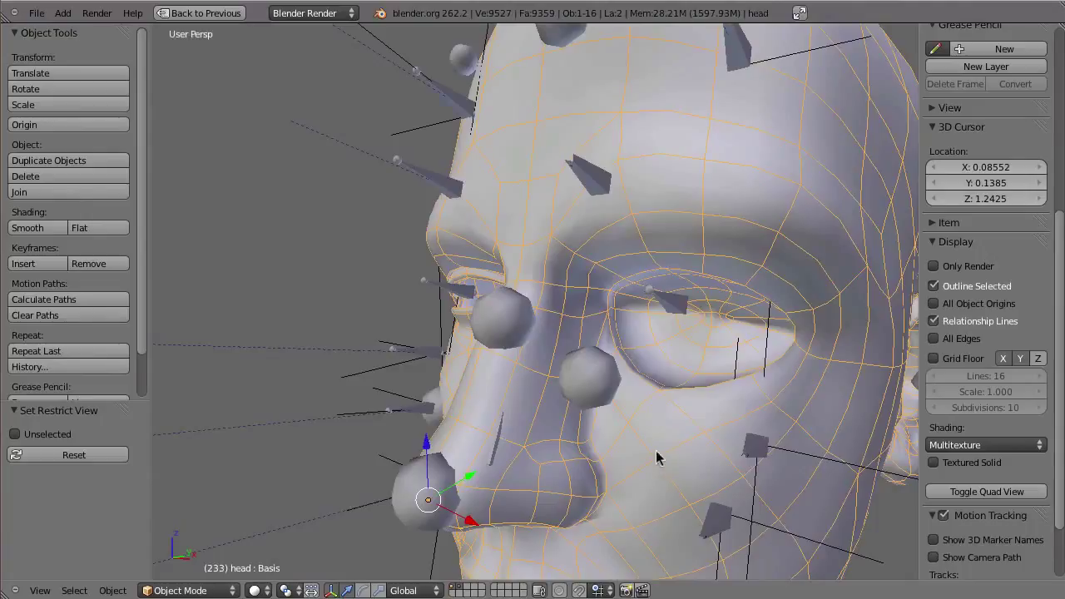
Step: Restore the multi-editor layout and change the movie clip editor to a UV/Image Editor showing the masks image
{"action": "key", "text": "ctrl+Up"}
{"action": "left_click", "coordinate": [20, 514]}
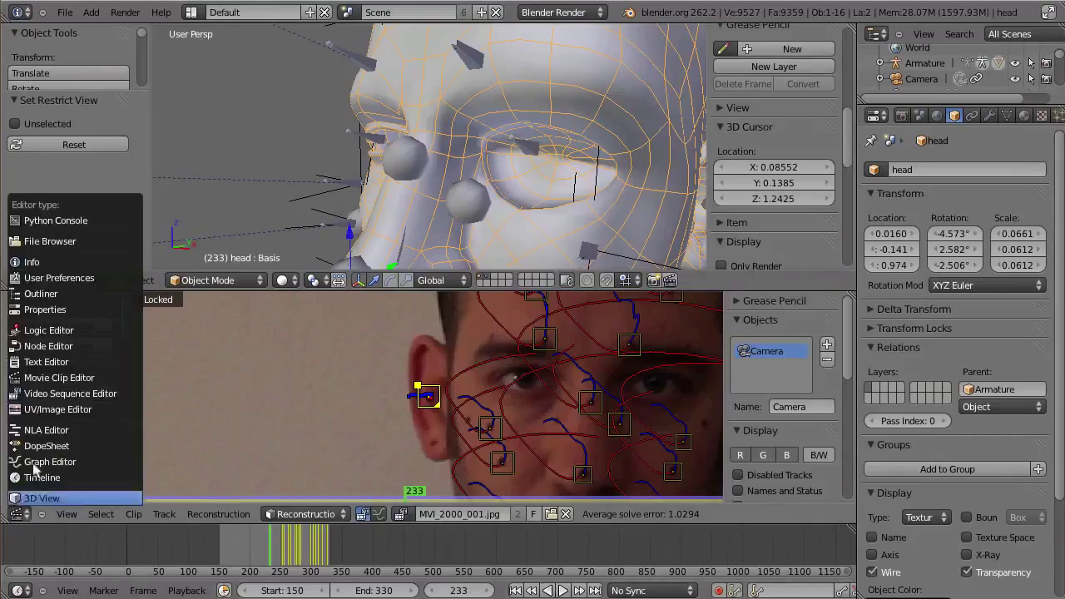
{"action": "left_click", "coordinate": [38, 410]}
{"action": "scroll", "coordinate": [432, 393], "scroll_direction": "down", "scroll_amount": 3}
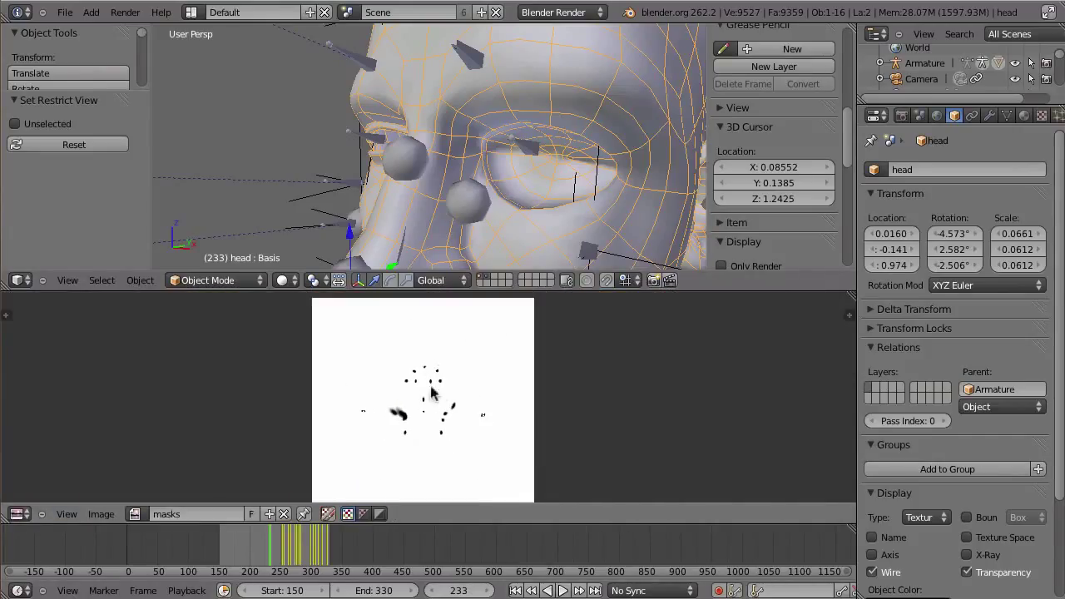
Step: Show all of the head's UVs over the masks image in Edit Mode, return to Object Mode and inspect the painted dots
{"action": "key", "text": "Tab"}
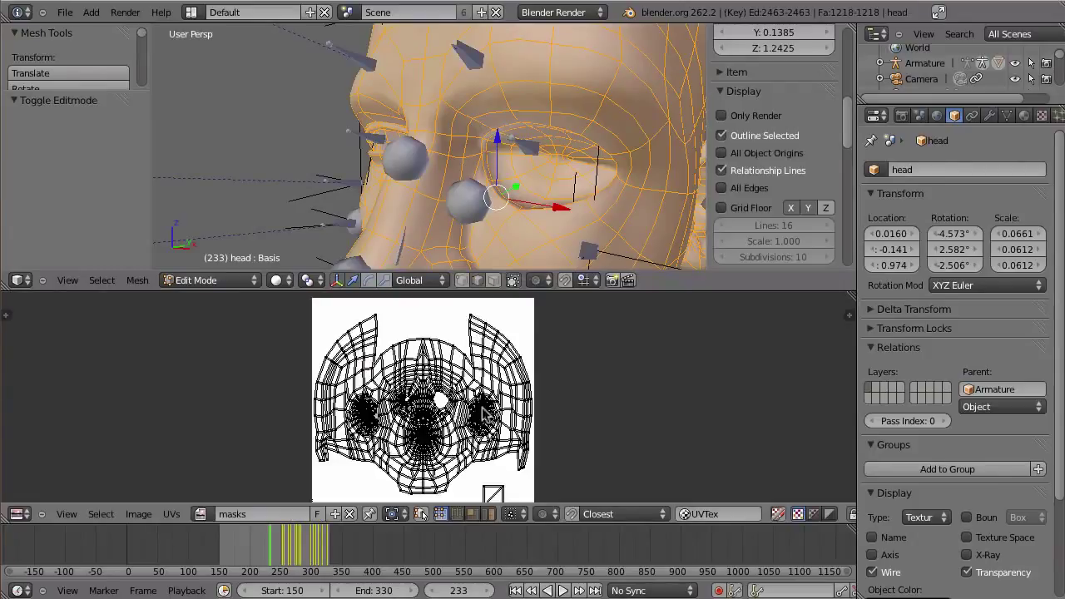
{"action": "key", "text": "a"}
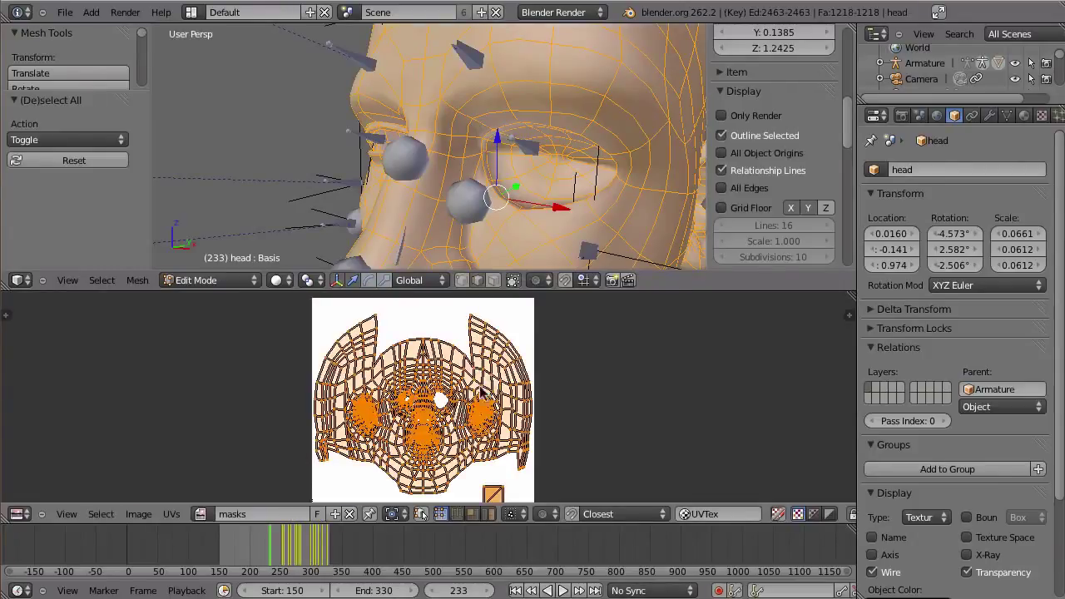
{"action": "key", "text": "Tab"}
{"action": "scroll", "coordinate": [481, 391], "scroll_direction": "up", "scroll_amount": 4}
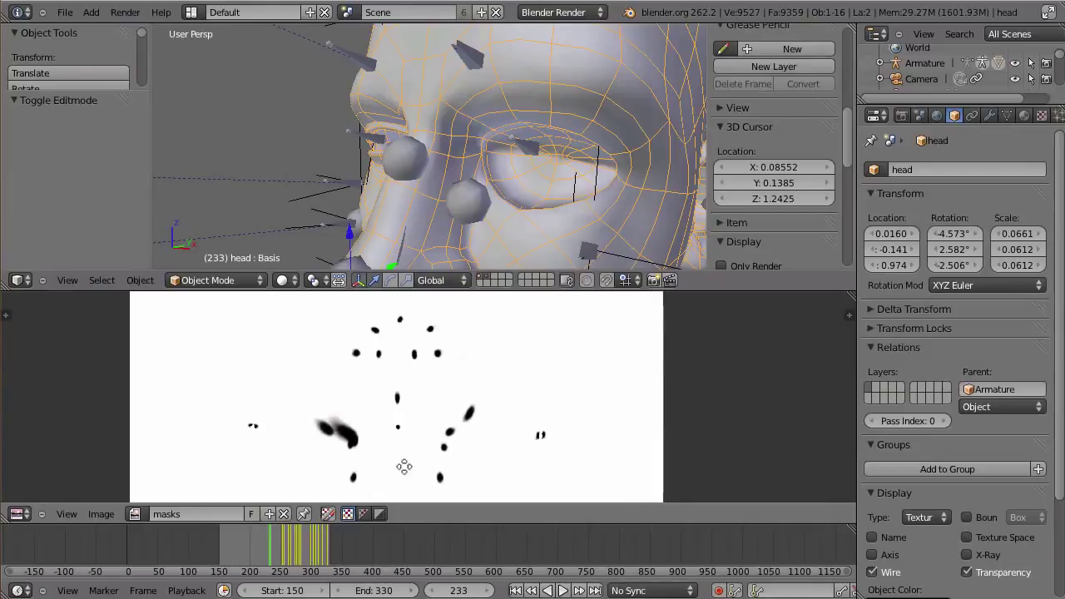
{"action": "scroll", "coordinate": [423, 399], "scroll_direction": "up", "scroll_amount": 1}
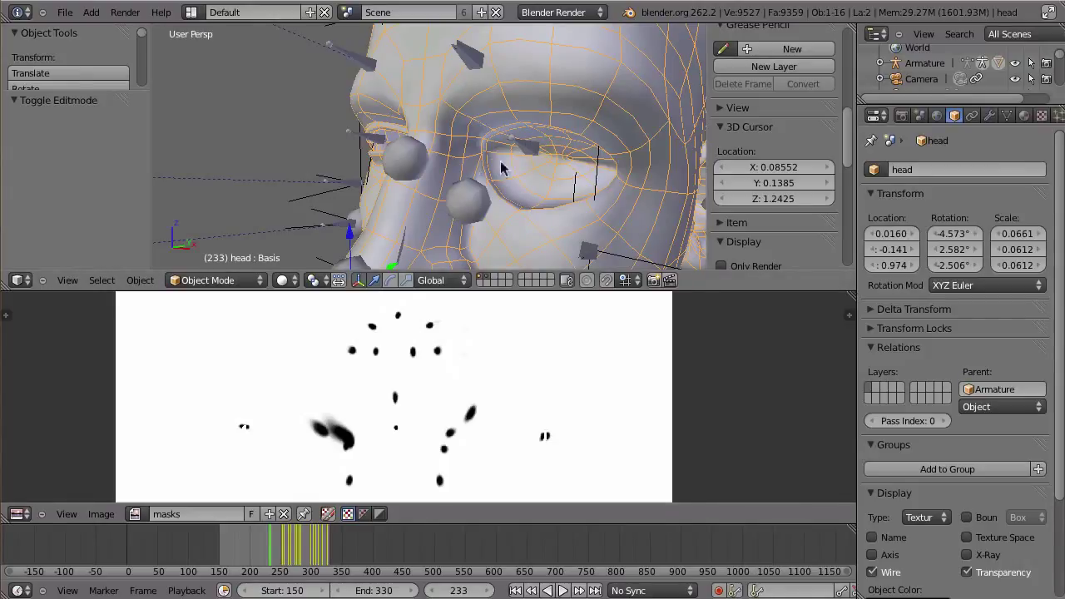
Step: Switch to the Compositing screen layout and maximise the node editor
{"action": "left_click", "coordinate": [307, 212]}
{"action": "scroll", "coordinate": [514, 169], "scroll_direction": "down", "scroll_amount": 5}
{"action": "mouse_move", "coordinate": [517, 169]}
{"action": "middle_mouse_down"}
{"action": "mouse_move", "coordinate": [564, 171]}
{"action": "mouse_move", "coordinate": [504, 164]}
{"action": "middle_mouse_up"}
{"action": "scroll", "coordinate": [503, 164], "scroll_direction": "up", "scroll_amount": 3}
{"action": "middle_click_drag", "start_coordinate": [582, 119], "coordinate": [500, 208]}
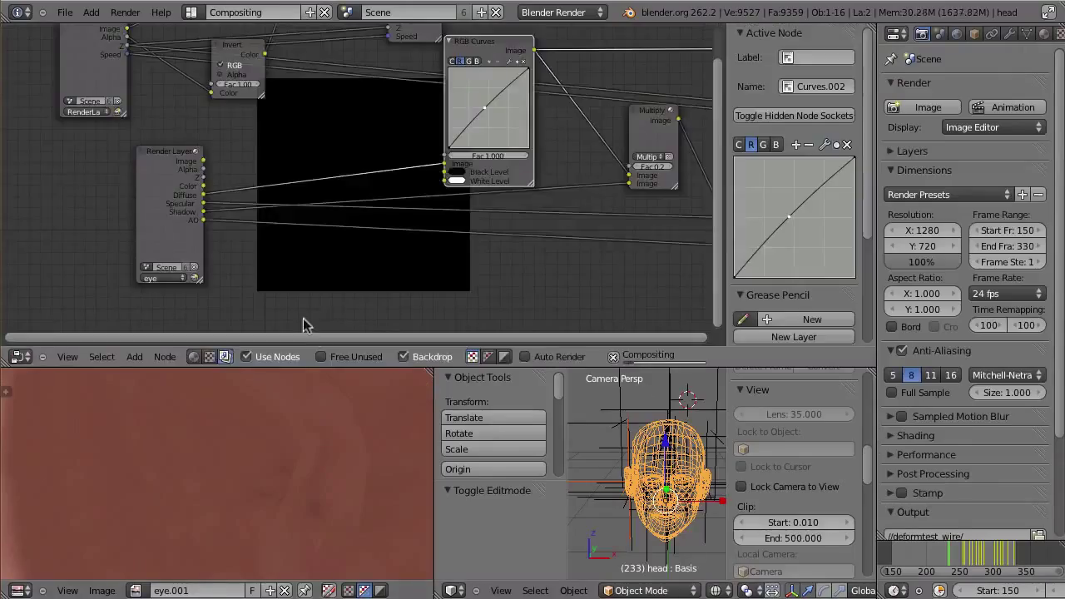
{"action": "key", "text": "ctrl+Up"}
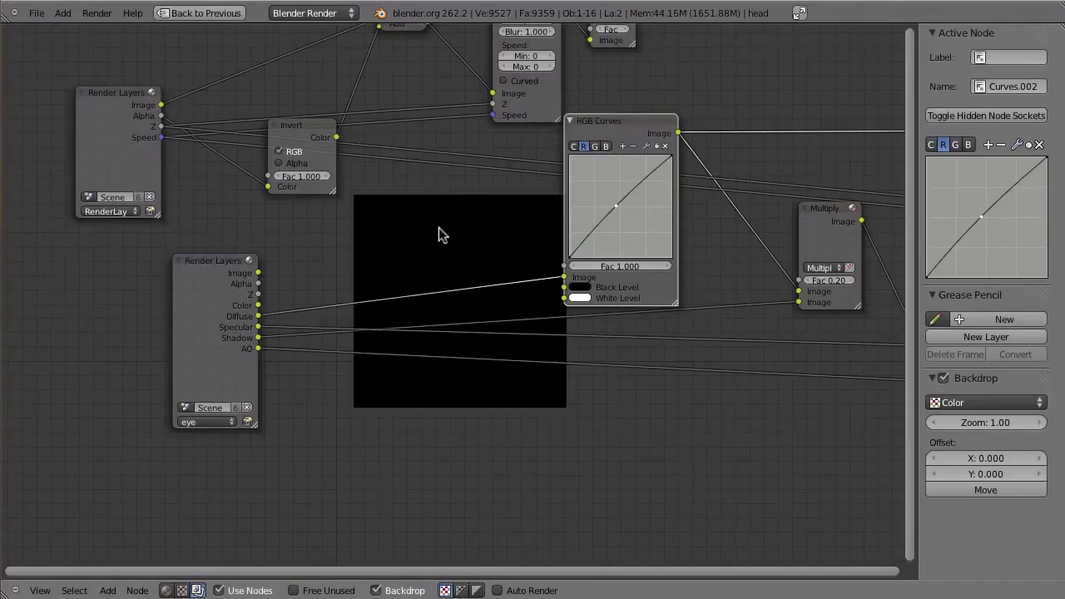
Step: Examine the compositing node tree, from the mask and movie clip branches to the RenderLayer and eye render layers
{"action": "scroll", "coordinate": [440, 236], "scroll_direction": "up", "scroll_amount": 5}
{"action": "middle_click_drag", "start_coordinate": [418, 209], "coordinate": [435, 355]}
{"action": "scroll", "coordinate": [435, 355], "scroll_direction": "down", "scroll_amount": 10}
{"action": "scroll", "coordinate": [485, 357], "scroll_direction": "down", "scroll_amount": 1}
{"action": "scroll", "coordinate": [438, 309], "scroll_direction": "up", "scroll_amount": 4}
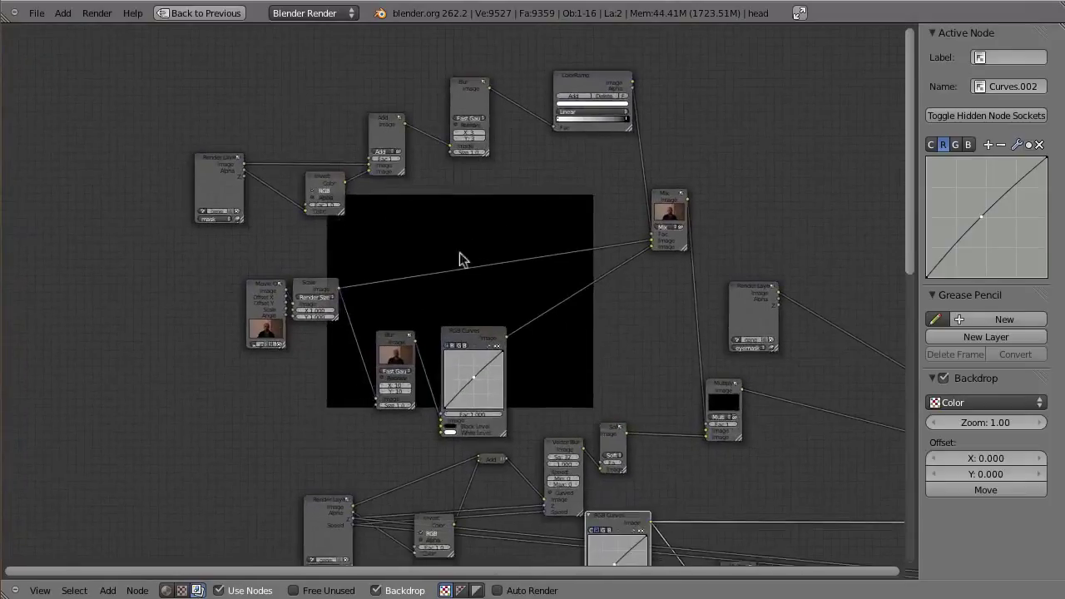
{"action": "scroll", "coordinate": [453, 259], "scroll_direction": "up", "scroll_amount": 2}
{"action": "middle_click_drag", "start_coordinate": [488, 432], "coordinate": [421, 297]}
{"action": "middle_click_drag", "start_coordinate": [405, 442], "coordinate": [416, 252]}
{"action": "scroll", "coordinate": [379, 316], "scroll_direction": "up", "scroll_amount": 2}
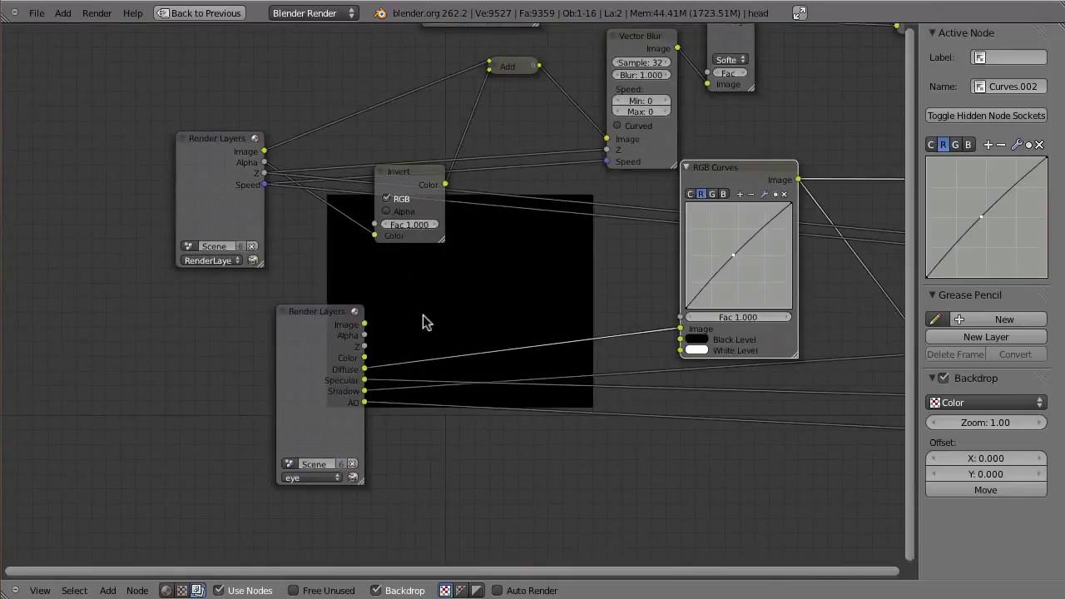
{"action": "scroll", "coordinate": [420, 318], "scroll_direction": "down", "scroll_amount": 1}
{"action": "middle_click_drag", "start_coordinate": [267, 220], "coordinate": [292, 384]}
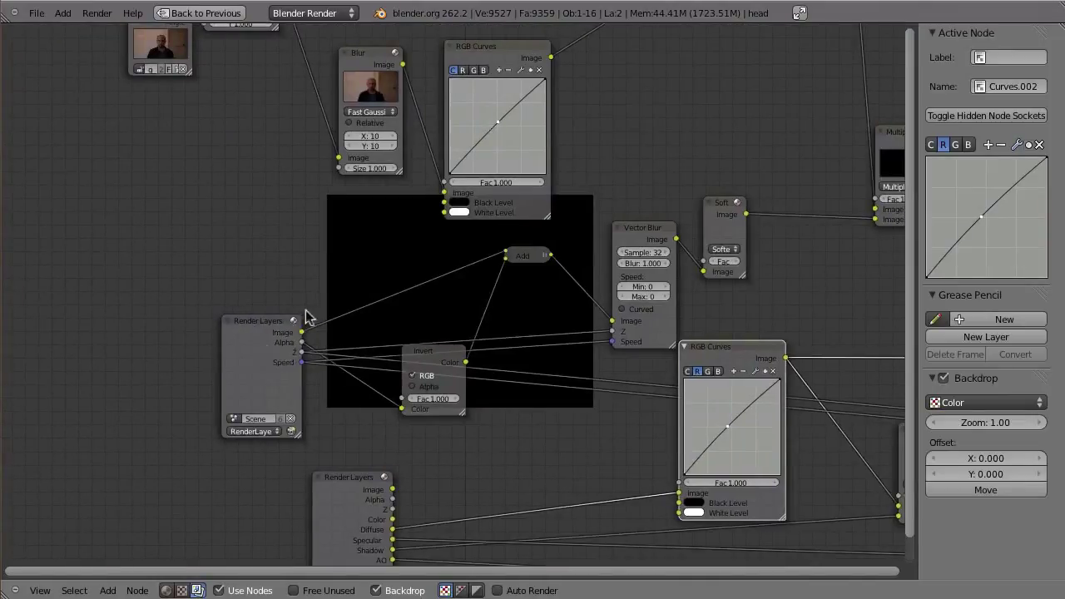
Step: Restore the Compositing layout, render the current frame and return to the node tree
{"action": "key", "text": "ctrl+Up"}
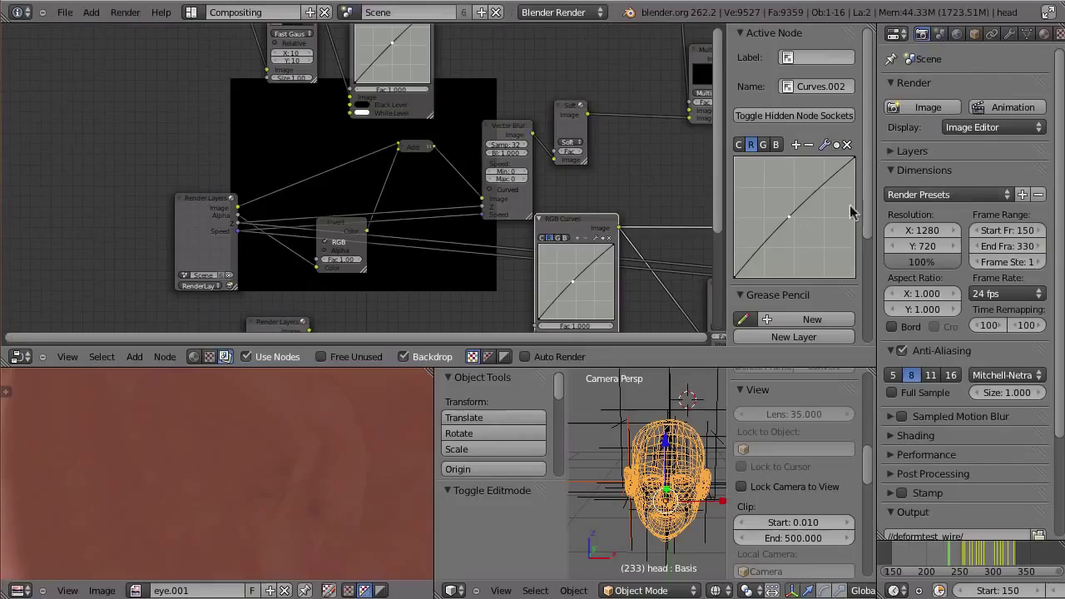
{"action": "left_click", "coordinate": [928, 107]}
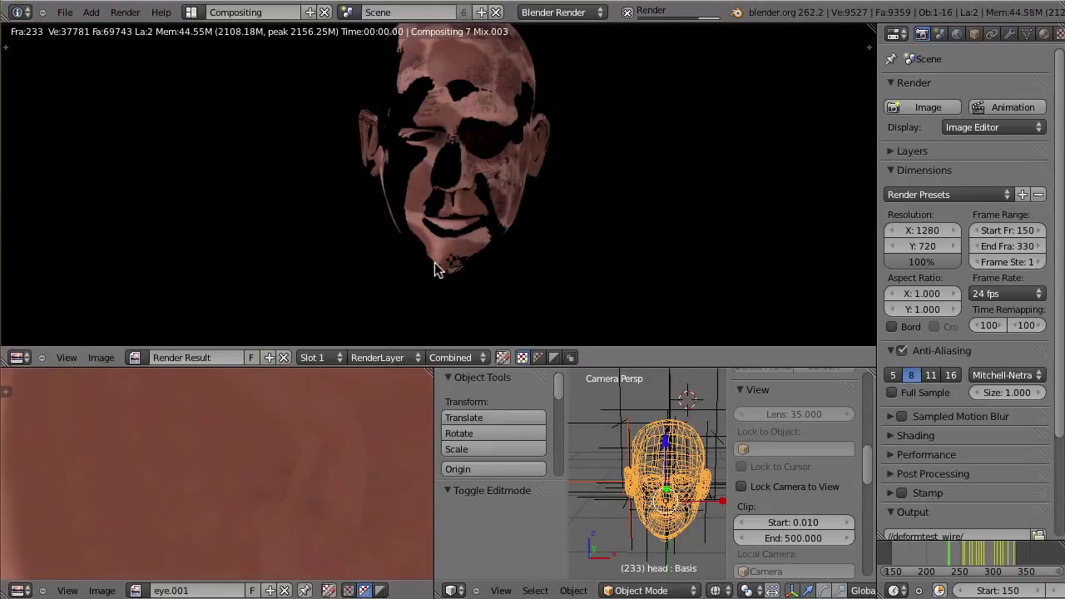
{"action": "key", "text": "Escape"}
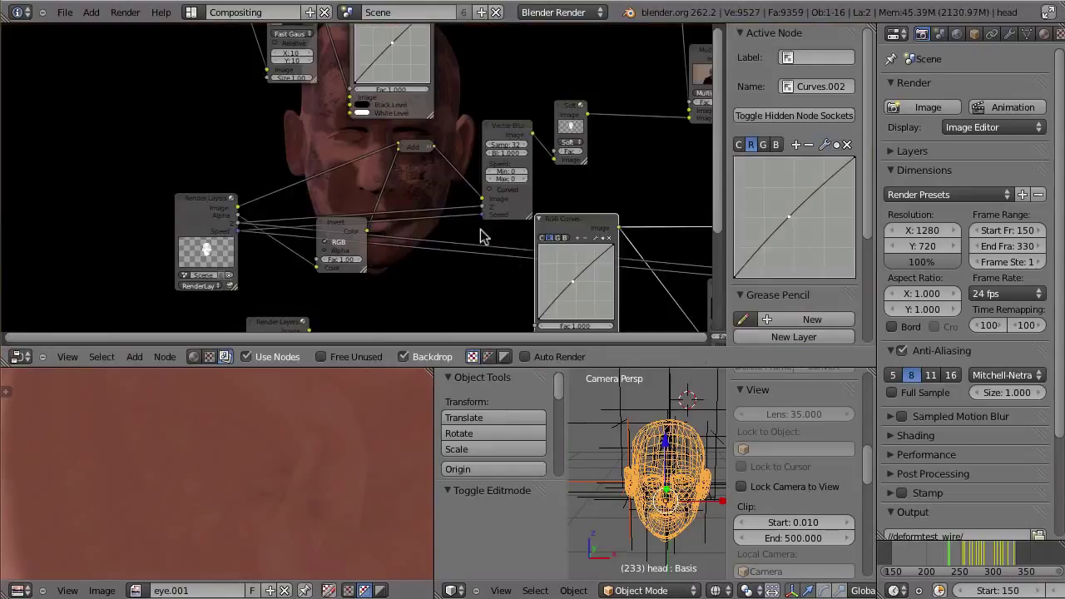
Step: Maximise the node editor and preview the scaled movie clip and the mask render layer in the backdrop
{"action": "key", "text": "ctrl+Up"}
{"action": "middle_click_drag", "start_coordinate": [461, 310], "coordinate": [435, 416]}
{"action": "middle_click_drag", "start_coordinate": [456, 269], "coordinate": [431, 467]}
{"action": "left_click", "coordinate": [169, 277], "text": "ctrl+shift"}
{"action": "middle_click_drag", "start_coordinate": [233, 280], "coordinate": [380, 437]}
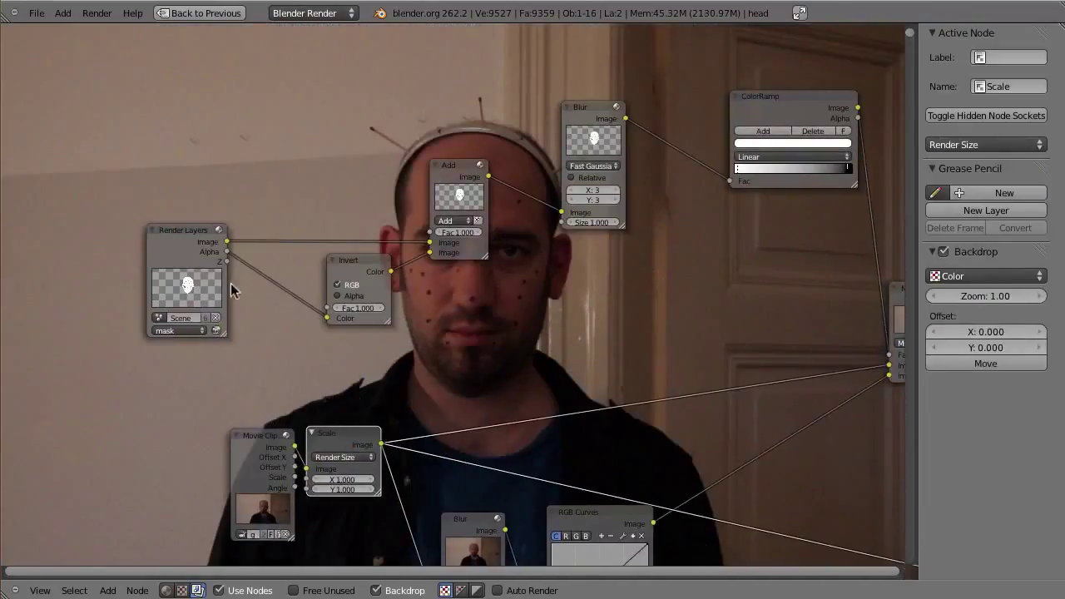
{"action": "left_click", "coordinate": [179, 232], "text": "ctrl+shift"}
{"action": "middle_click_drag", "start_coordinate": [281, 262], "coordinate": [565, 443]}
{"action": "middle_click_drag", "start_coordinate": [491, 430], "coordinate": [549, 348]}
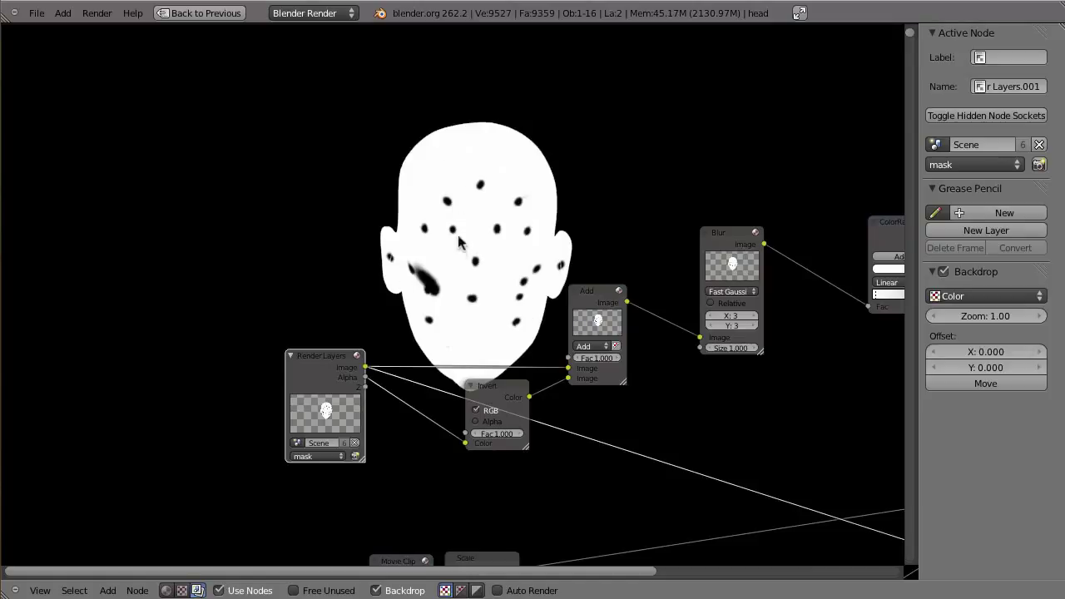
Step: Preview the mask branch's Add, Blur and ColorRamp nodes one after another in the backdrop
{"action": "left_click", "coordinate": [589, 295], "text": "ctrl+shift"}
{"action": "middle_click_drag", "start_coordinate": [571, 245], "coordinate": [393, 343]}
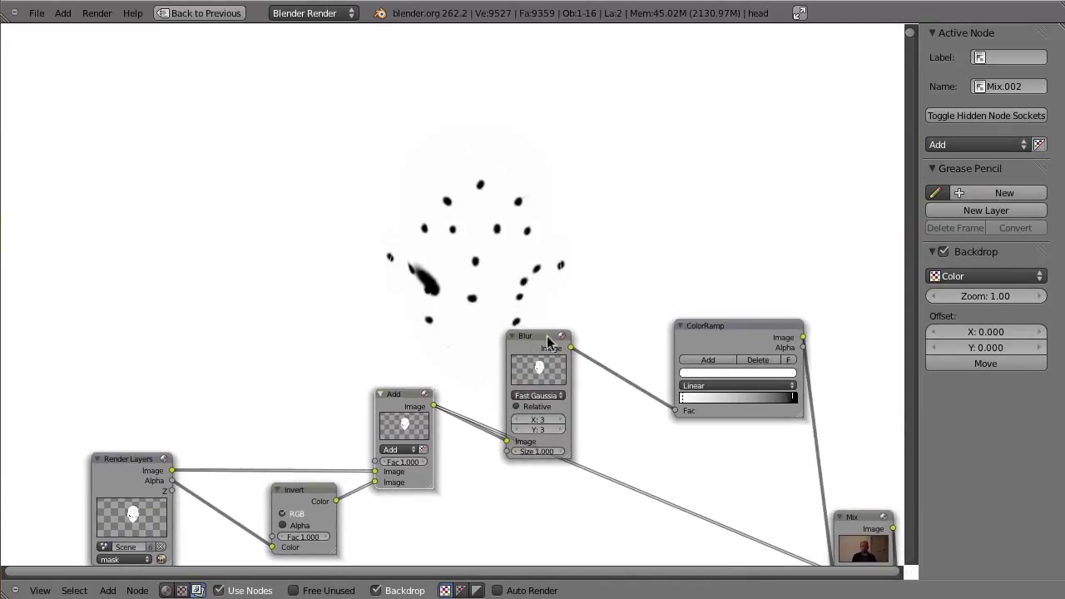
{"action": "left_click", "coordinate": [527, 340], "text": "ctrl+shift"}
{"action": "middle_click_drag", "start_coordinate": [634, 352], "coordinate": [430, 382]}
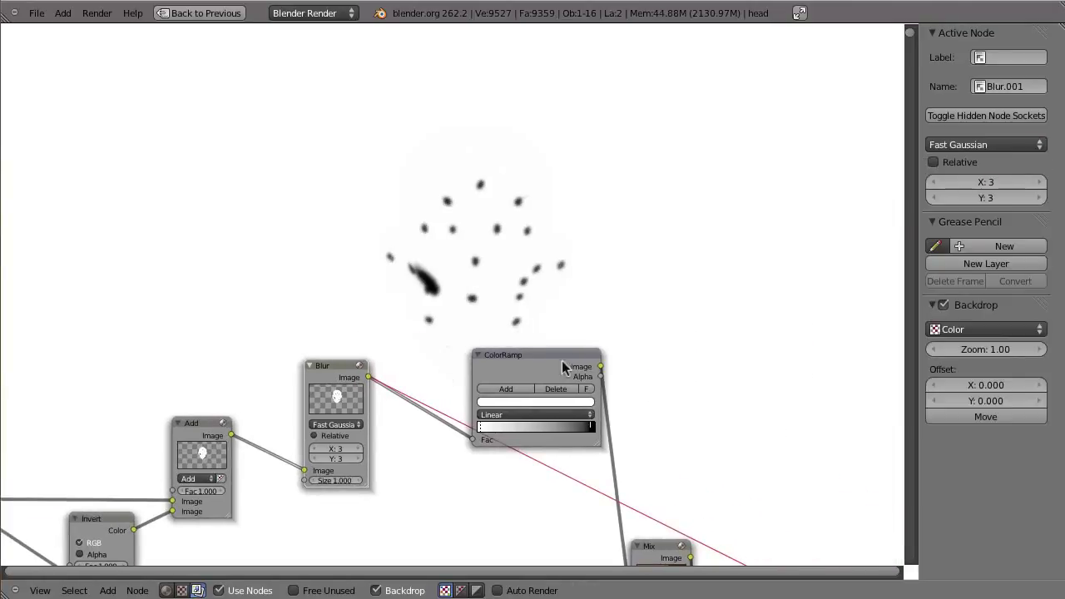
{"action": "left_click", "coordinate": [563, 361], "text": "ctrl+shift"}
{"action": "middle_click_drag", "start_coordinate": [630, 327], "coordinate": [446, 139]}
{"action": "middle_click_drag", "start_coordinate": [508, 322], "coordinate": [629, 308]}
{"action": "middle_click_drag", "start_coordinate": [570, 256], "coordinate": [444, 135]}
{"action": "middle_click_drag", "start_coordinate": [478, 219], "coordinate": [590, 232]}
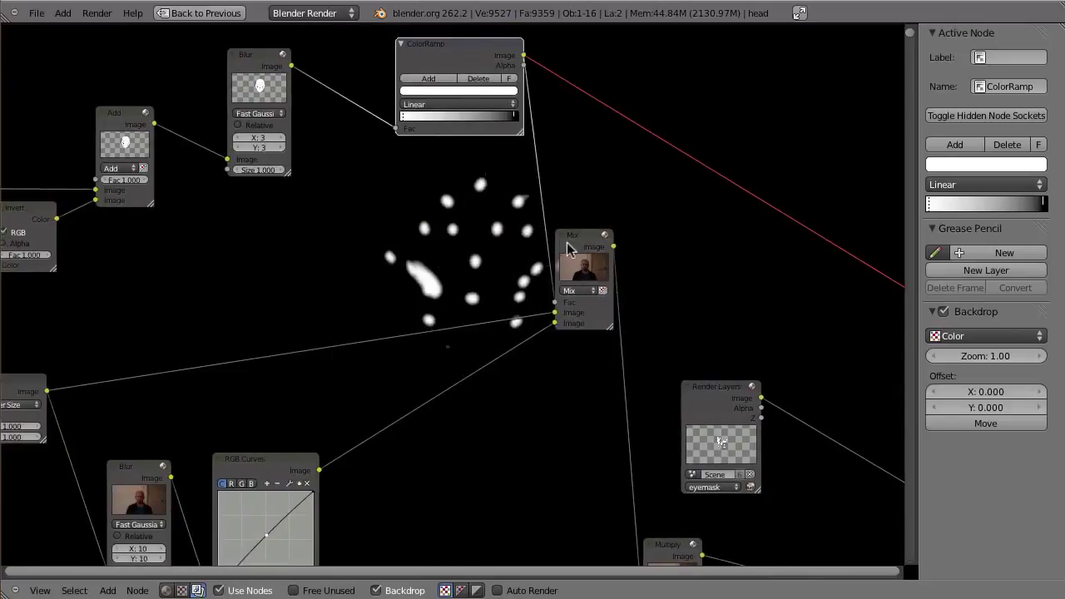
Step: Preview the footage's Scale, Blur and RGB Curves nodes, and the Mix node that combines them through the dot mask
{"action": "left_click", "coordinate": [568, 250]}
{"action": "middle_click_drag", "start_coordinate": [447, 369], "coordinate": [607, 252]}
{"action": "left_click", "coordinate": [152, 263], "text": "ctrl+shift"}
{"action": "middle_click_drag", "start_coordinate": [439, 304], "coordinate": [469, 395]}
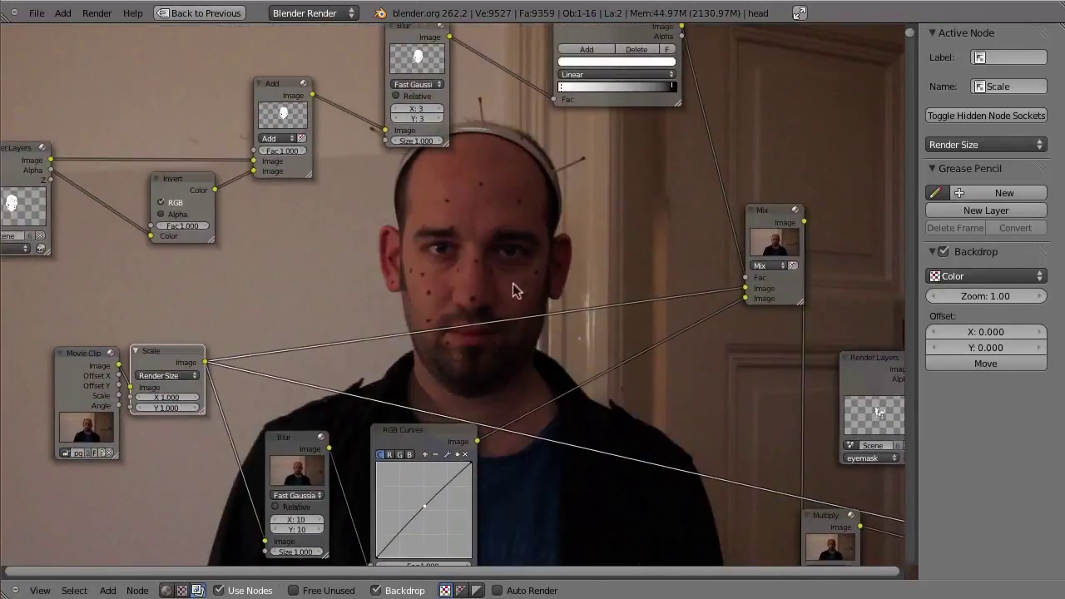
{"action": "left_click", "coordinate": [297, 445], "text": "ctrl+shift"}
{"action": "left_click", "coordinate": [438, 426], "text": "ctrl+shift"}
{"action": "middle_click_drag", "start_coordinate": [648, 363], "coordinate": [527, 411]}
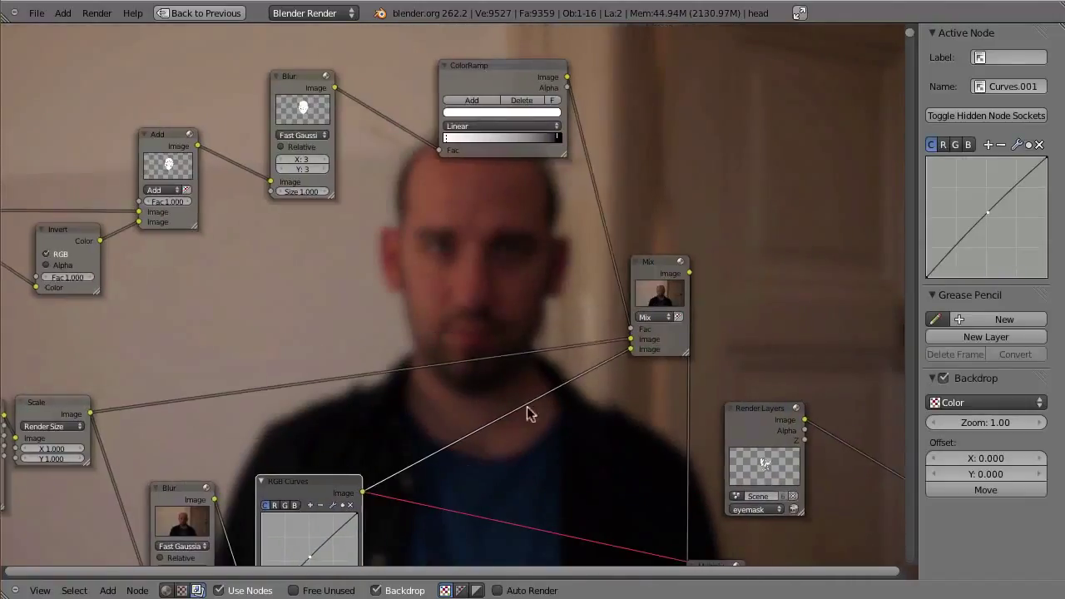
{"action": "middle_click_drag", "start_coordinate": [436, 499], "coordinate": [431, 457]}
{"action": "left_click", "coordinate": [662, 278], "text": "ctrl+shift"}
{"action": "middle_click_drag", "start_coordinate": [580, 322], "coordinate": [583, 354]}
{"action": "middle_click_drag", "start_coordinate": [466, 289], "coordinate": [493, 336]}
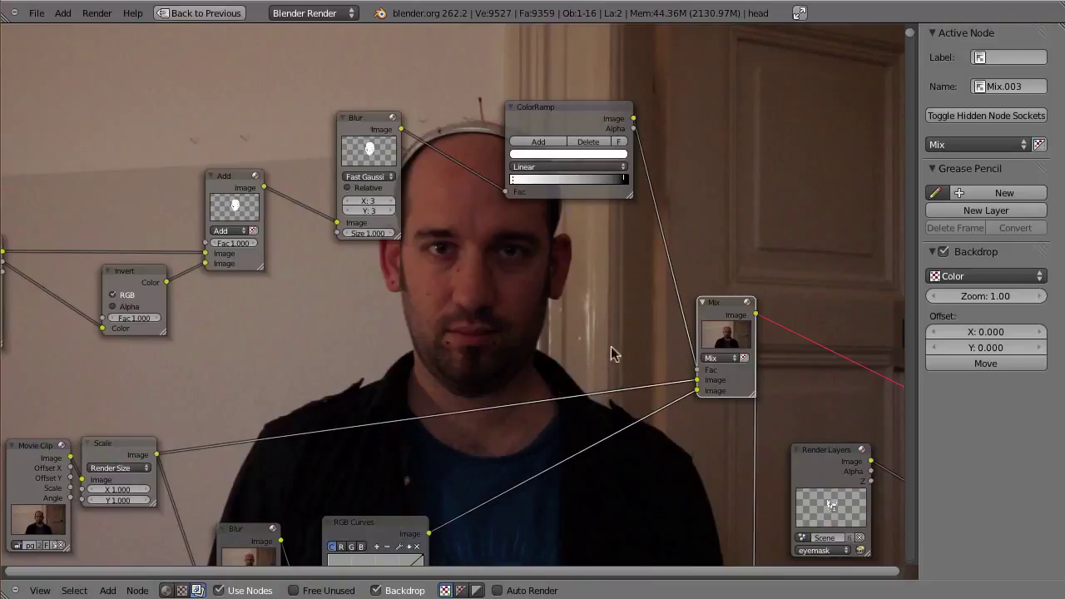
Step: Preview the RenderLayer render layer and the Multiply node that blends it over the cleaned footage
{"action": "middle_click_drag", "start_coordinate": [663, 395], "coordinate": [516, 326]}
{"action": "middle_click_drag", "start_coordinate": [495, 257], "coordinate": [551, 287]}
{"action": "middle_click_drag", "start_coordinate": [558, 335], "coordinate": [580, 196]}
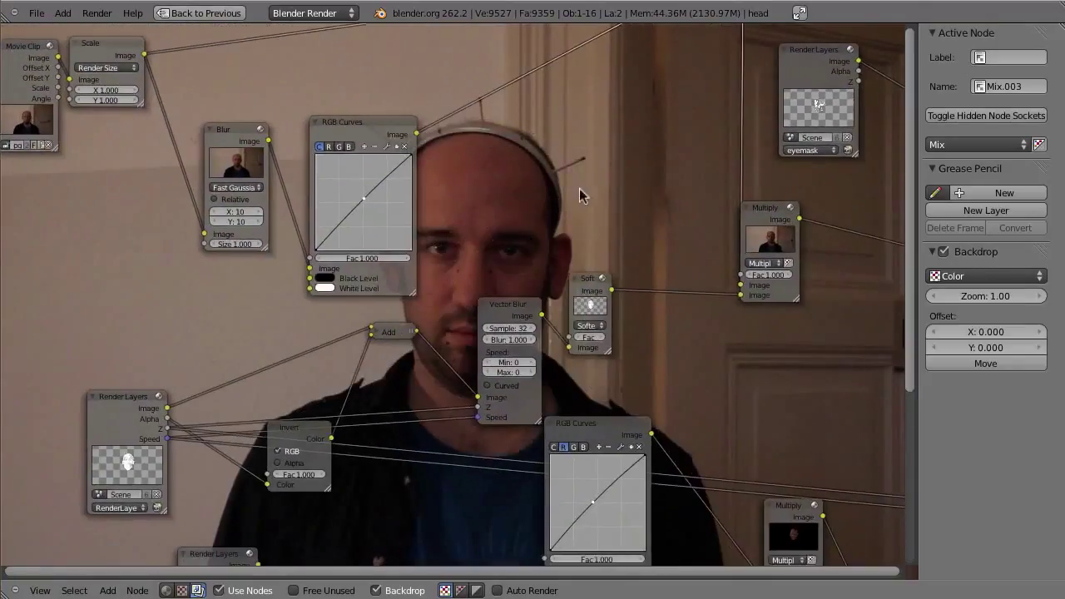
{"action": "left_click", "coordinate": [131, 416], "text": "ctrl+shift"}
{"action": "middle_click_drag", "start_coordinate": [136, 344], "coordinate": [410, 403]}
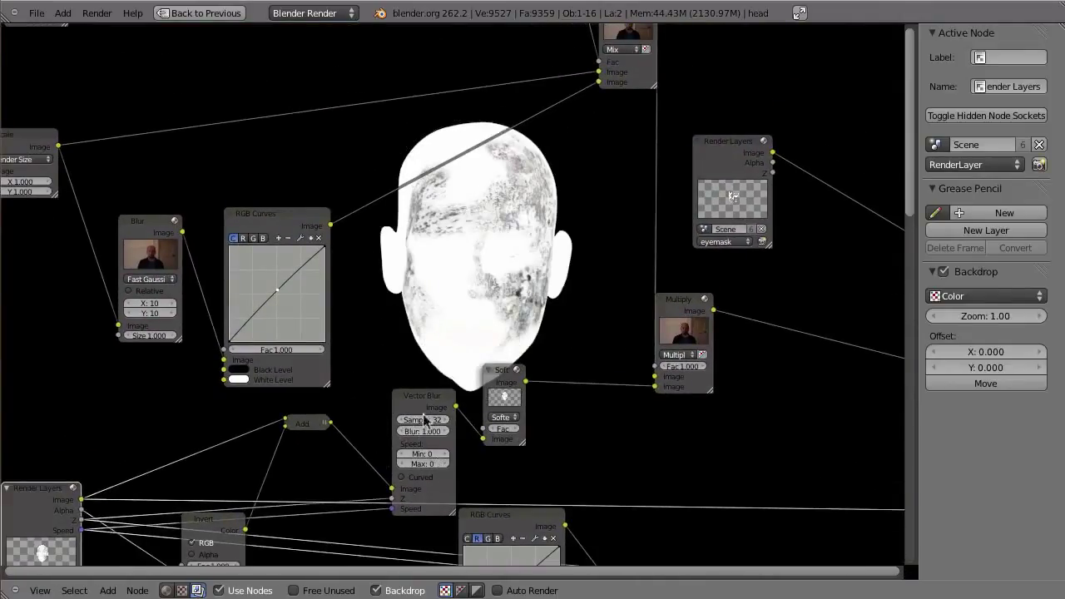
{"action": "left_click", "coordinate": [682, 332], "text": "ctrl+shift"}
{"action": "middle_click_drag", "start_coordinate": [499, 231], "coordinate": [320, 371]}
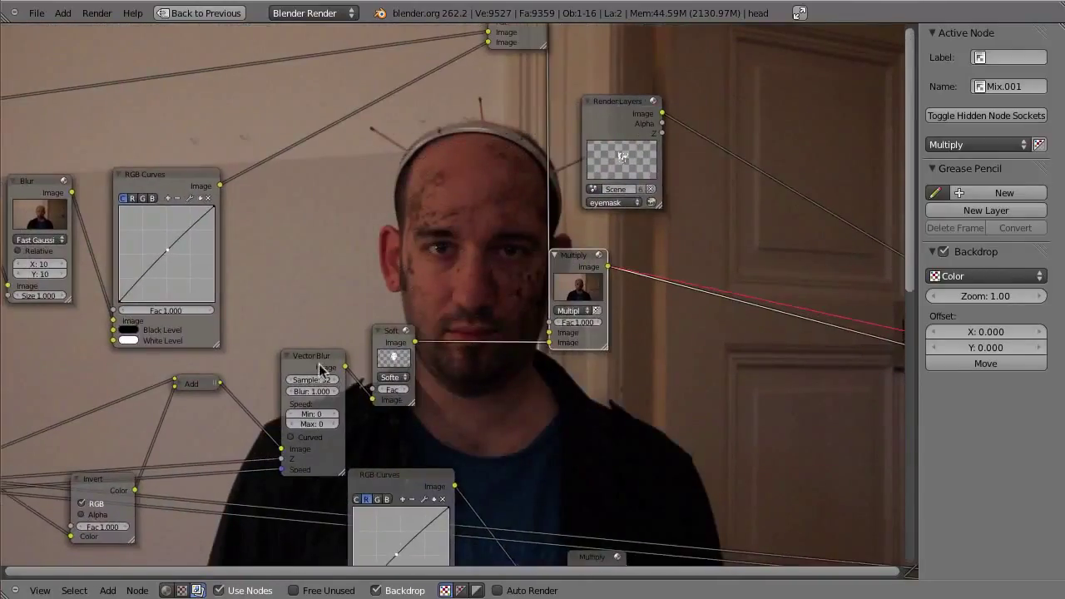
Step: Preview the Vector Blur and Multiply nodes, and move the Mix node down closer to the Multiply node
{"action": "left_click", "coordinate": [320, 370], "text": "ctrl+shift"}
{"action": "middle_click_drag", "start_coordinate": [463, 340], "coordinate": [535, 352]}
{"action": "left_click", "coordinate": [652, 287], "text": "ctrl+shift"}
{"action": "middle_click_drag", "start_coordinate": [600, 315], "coordinate": [635, 438]}
{"action": "left_click_drag", "start_coordinate": [614, 95], "coordinate": [573, 198]}
{"action": "middle_click_drag", "start_coordinate": [687, 412], "coordinate": [713, 260]}
{"action": "middle_click_drag", "start_coordinate": [589, 330], "coordinate": [579, 423]}
{"action": "middle_click_drag", "start_coordinate": [537, 383], "coordinate": [468, 379]}
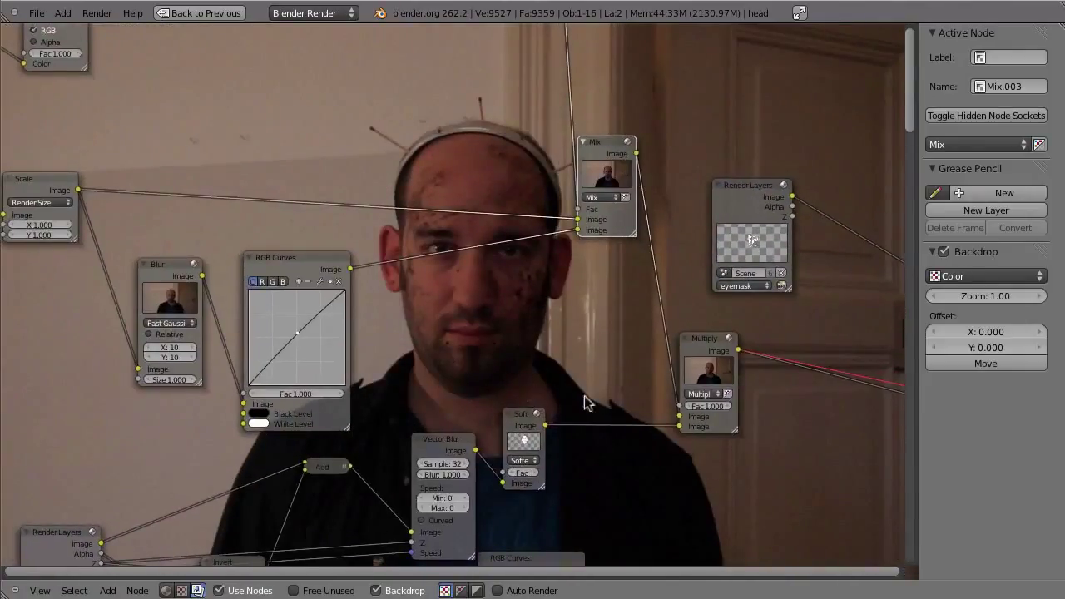
{"action": "middle_click_drag", "start_coordinate": [586, 402], "coordinate": [566, 308]}
{"action": "middle_click_drag", "start_coordinate": [648, 366], "coordinate": [532, 388]}
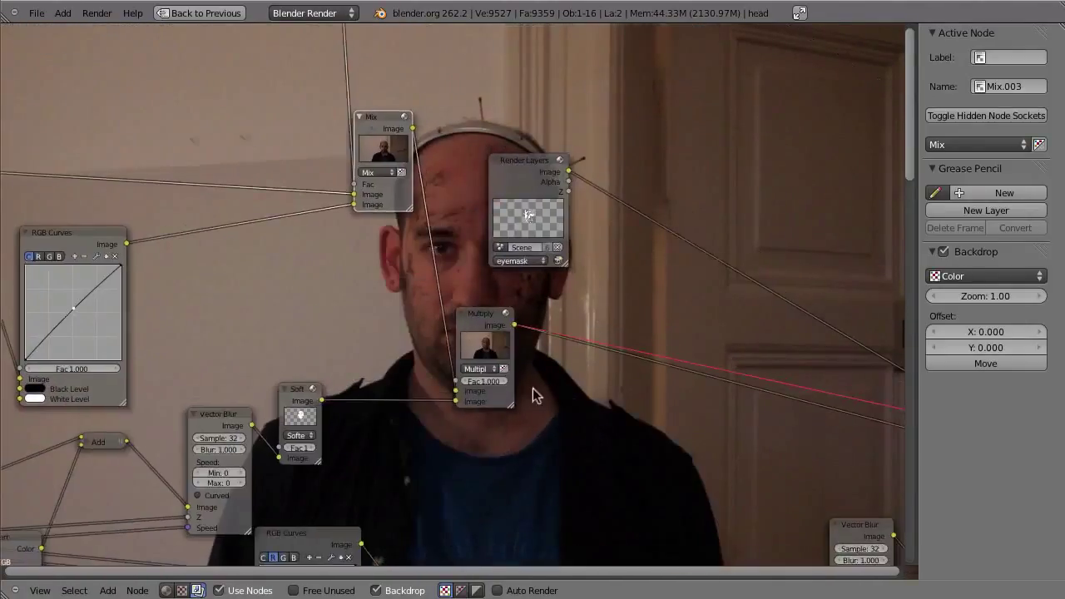
Step: Preview the eyemask layer, the final RGB Curves and the eye layer's RGB Curves, and restore the Compositing layout
{"action": "left_click", "coordinate": [526, 185], "text": "ctrl+shift"}
{"action": "scroll", "coordinate": [515, 518], "scroll_direction": "down", "scroll_amount": 5}
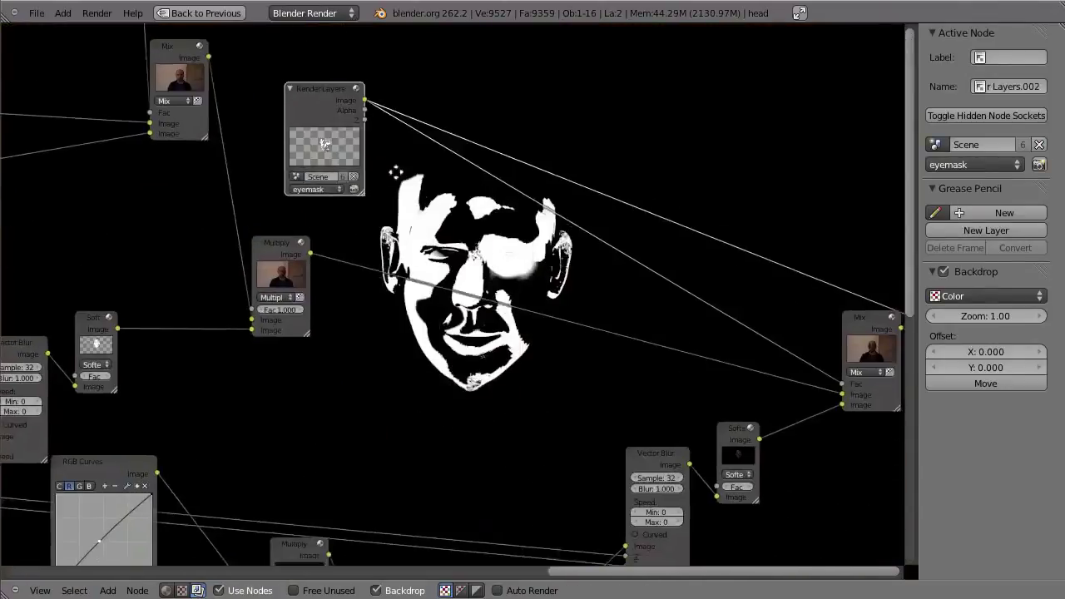
{"action": "left_click", "coordinate": [553, 312], "text": "ctrl+shift"}
{"action": "middle_click_drag", "start_coordinate": [553, 312], "coordinate": [491, 358]}
{"action": "left_click", "coordinate": [553, 395], "text": "ctrl+shift"}
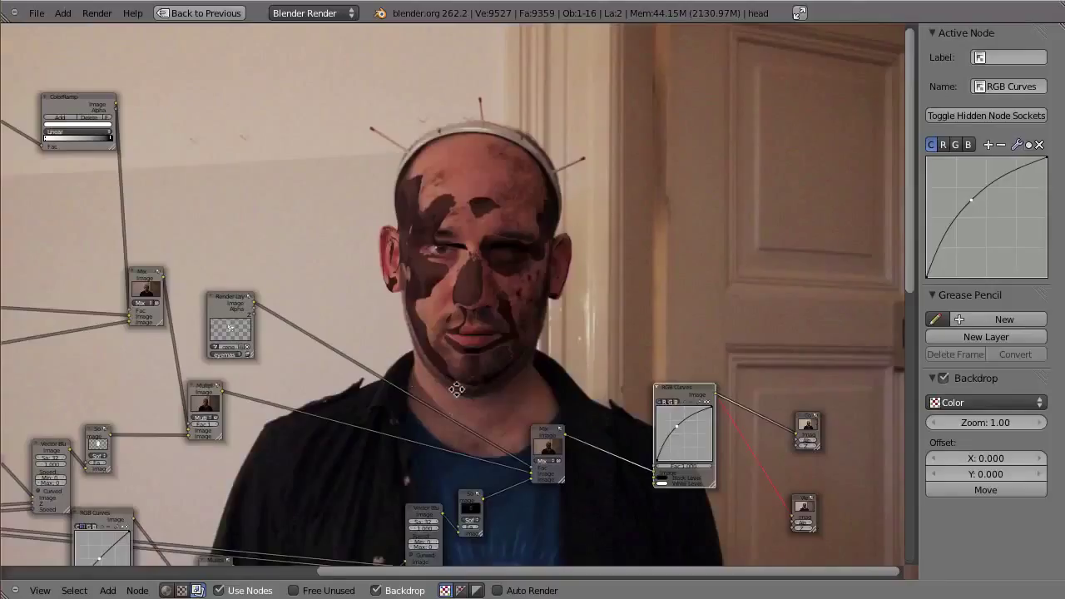
{"action": "middle_click_drag", "start_coordinate": [453, 389], "coordinate": [688, 133]}
{"action": "left_click", "coordinate": [329, 276], "text": "ctrl+shift"}
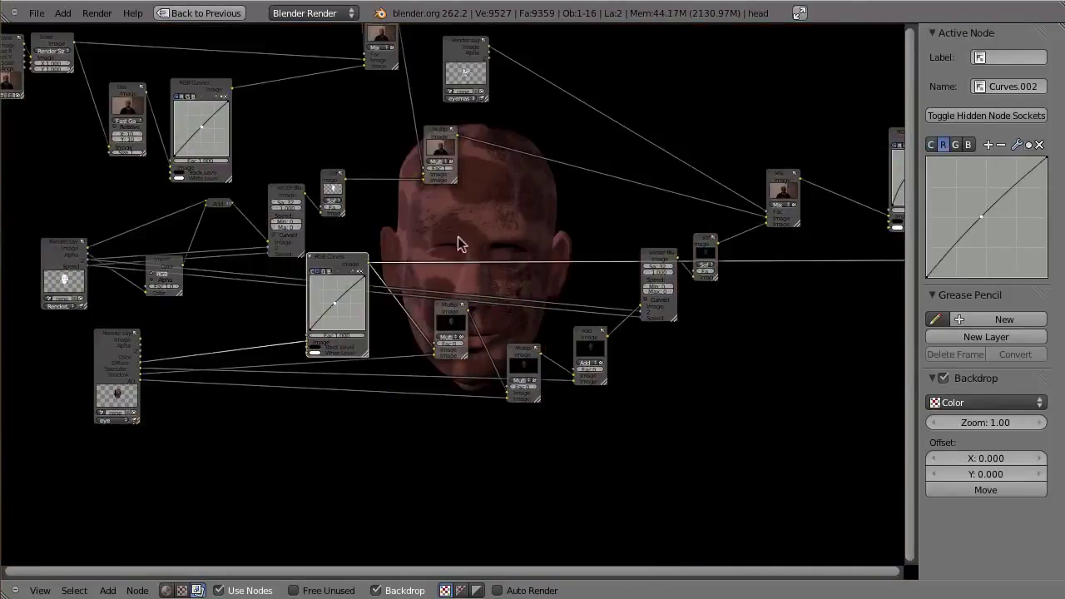
{"action": "scroll", "coordinate": [458, 236], "scroll_direction": "down", "scroll_amount": 2}
{"action": "key", "text": "ctrl+Up"}
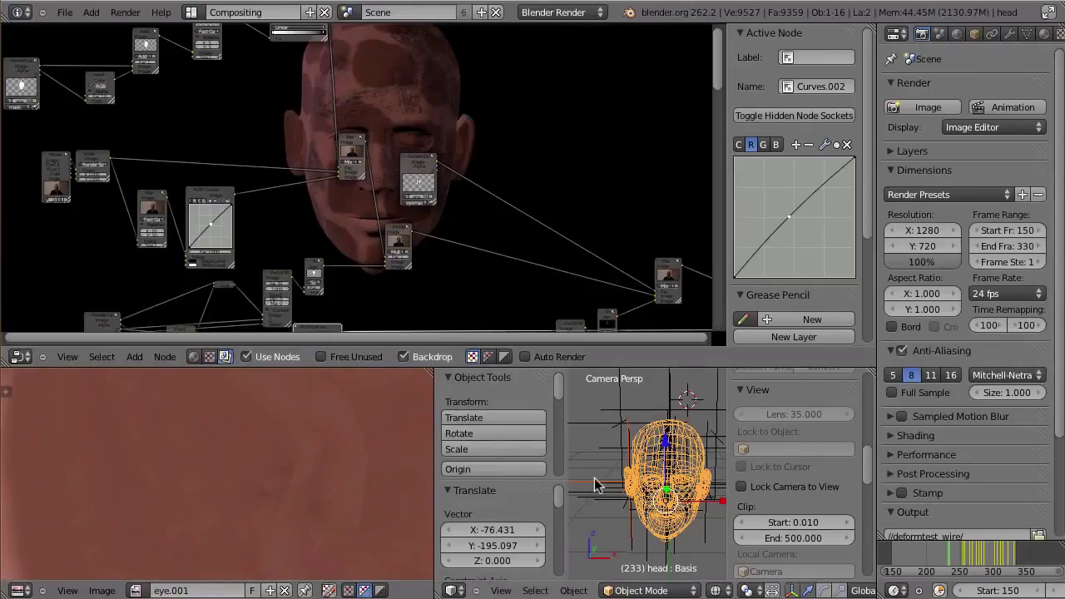
Step: Switch to the Default layout with the 3D view maximised, and play the head deformation from a low angle
{"action": "key", "text": "ctrl+Right"}
{"action": "key", "text": "ctrl+Up"}
{"action": "middle_click_drag", "start_coordinate": [635, 395], "coordinate": [672, 306]}
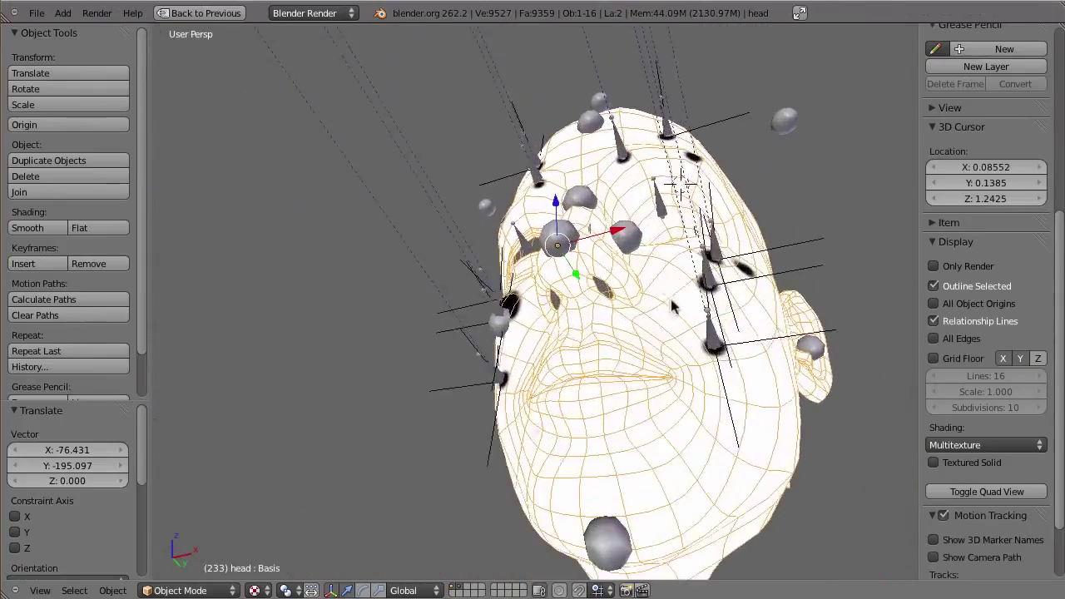
{"action": "key", "text": "alt+a"}
{"action": "key", "text": "Escape"}
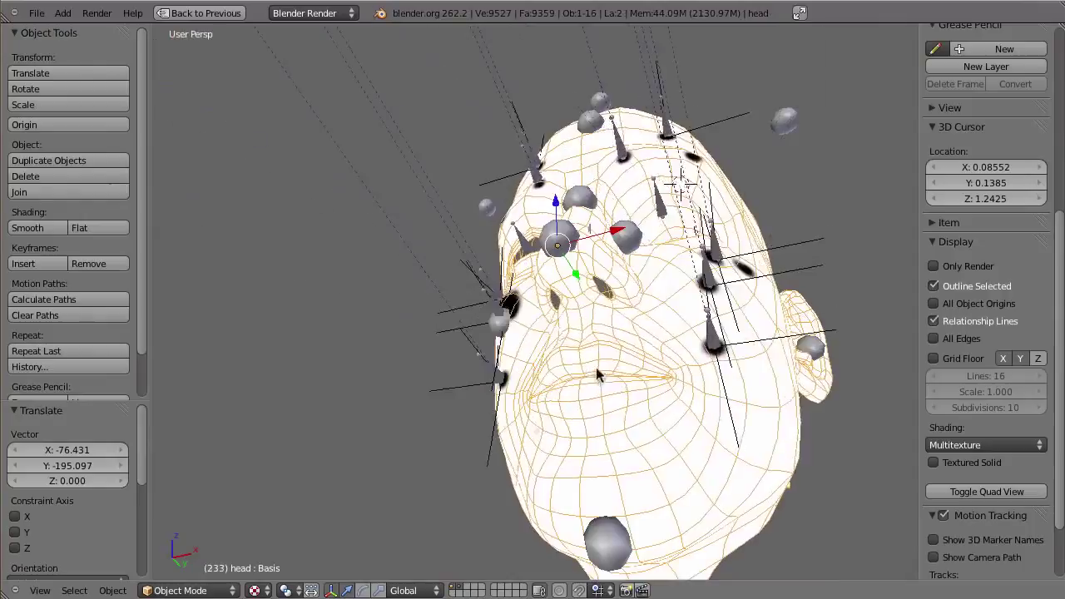
Step: Examine the head mesh as a wireframe over the footage from the camera's viewpoint, centred on the selected mesh
{"action": "middle_click_drag", "start_coordinate": [596, 374], "coordinate": [596, 301]}
{"action": "key", "text": "KP_0"}
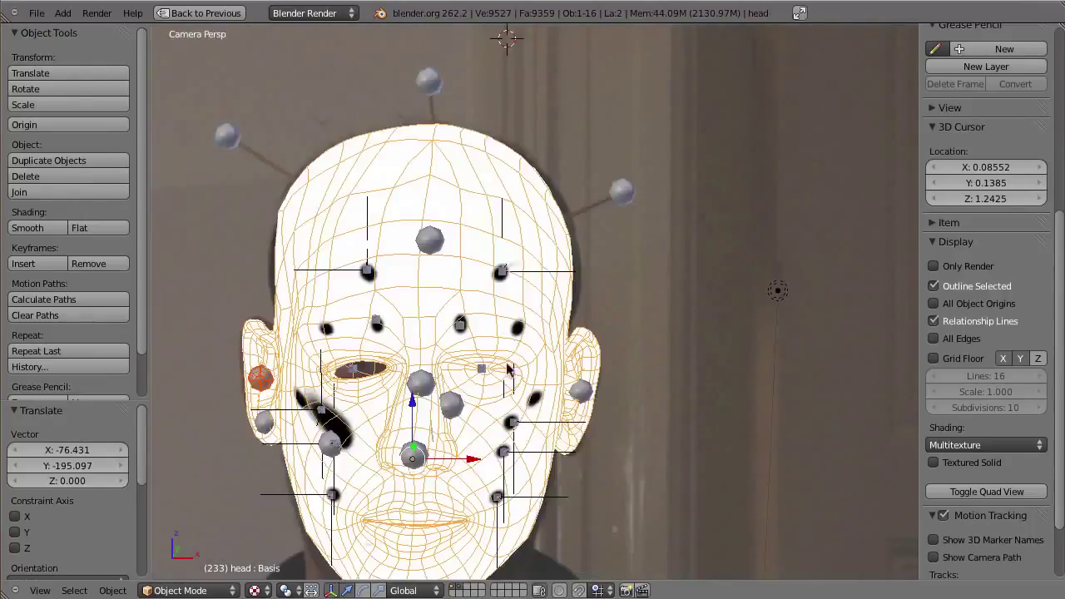
{"action": "key", "text": "z"}
{"action": "key", "text": "KP_Decimal"}
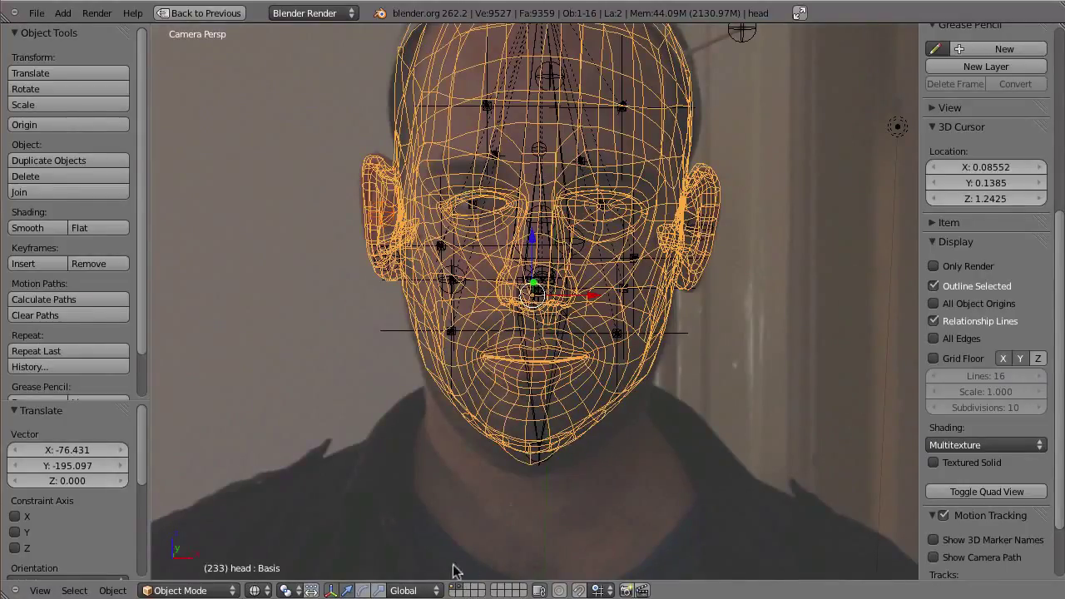
Step: Unhide the head.001 mesh and play its animation from a low frontal angle in solid shading
{"action": "key", "text": "alt+h"}
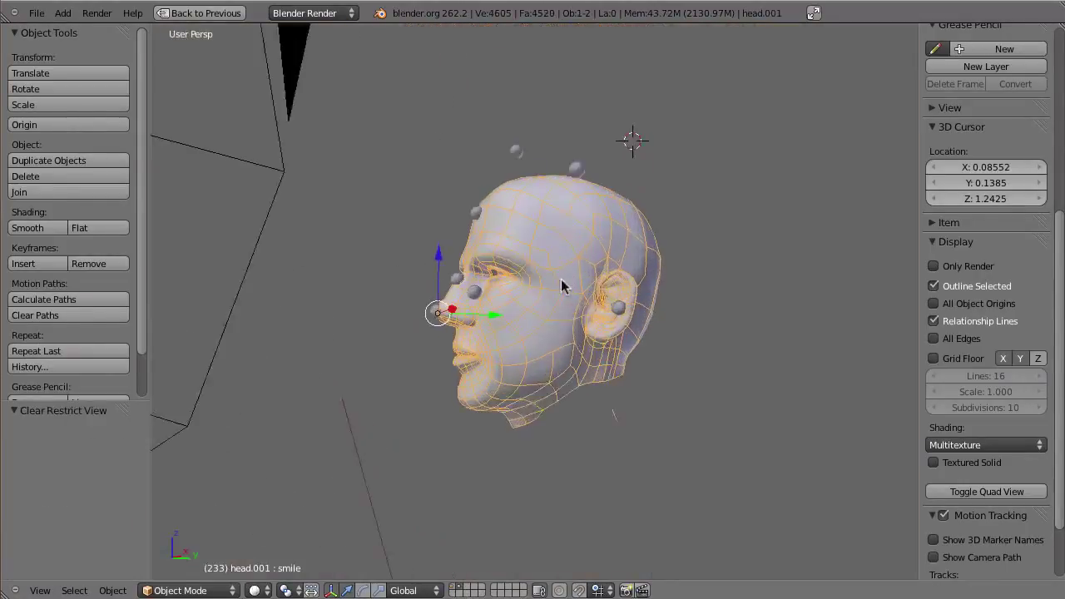
{"action": "middle_click_drag", "start_coordinate": [562, 286], "coordinate": [660, 246]}
{"action": "scroll", "coordinate": [597, 337], "scroll_direction": "up", "scroll_amount": 4}
{"action": "middle_click_drag", "start_coordinate": [597, 337], "coordinate": [633, 296]}
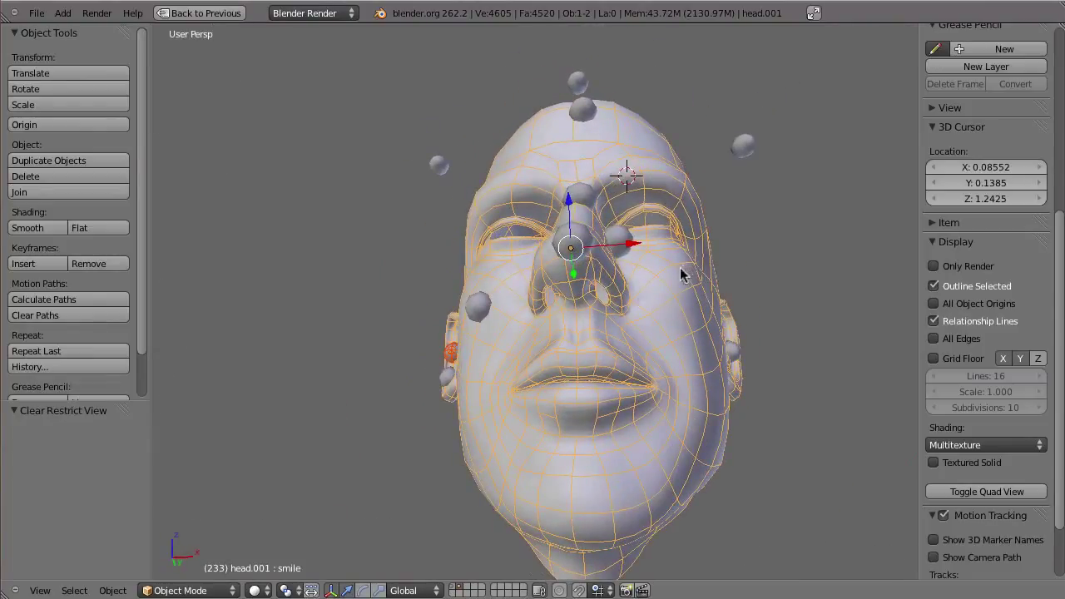
{"action": "key", "text": "alt+a"}
{"action": "key", "text": "Escape"}
Step: Restore the Default layout, show head.001's vertex groups and shape keys, and play the animation
{"action": "key", "text": "ctrl+Up"}
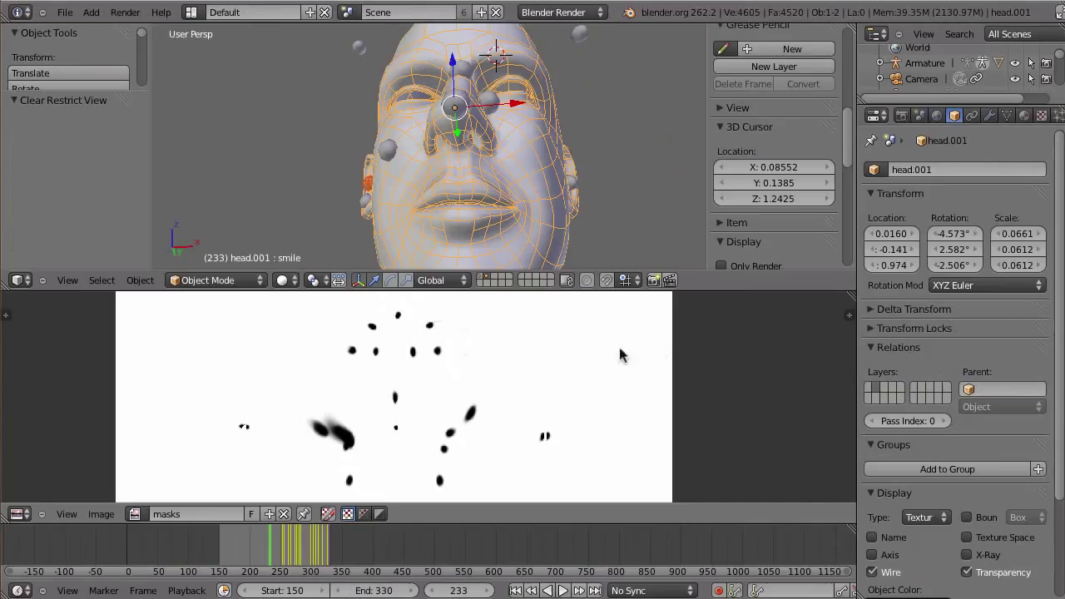
{"action": "left_click", "coordinate": [1007, 115]}
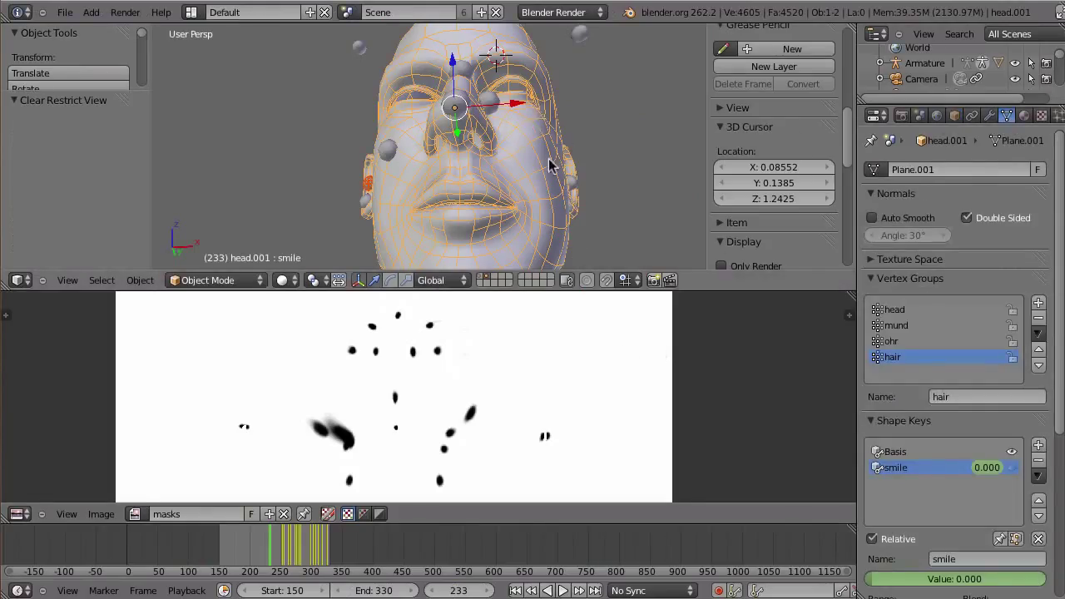
{"action": "key", "text": "alt+a"}
{"action": "key", "text": "Escape"}
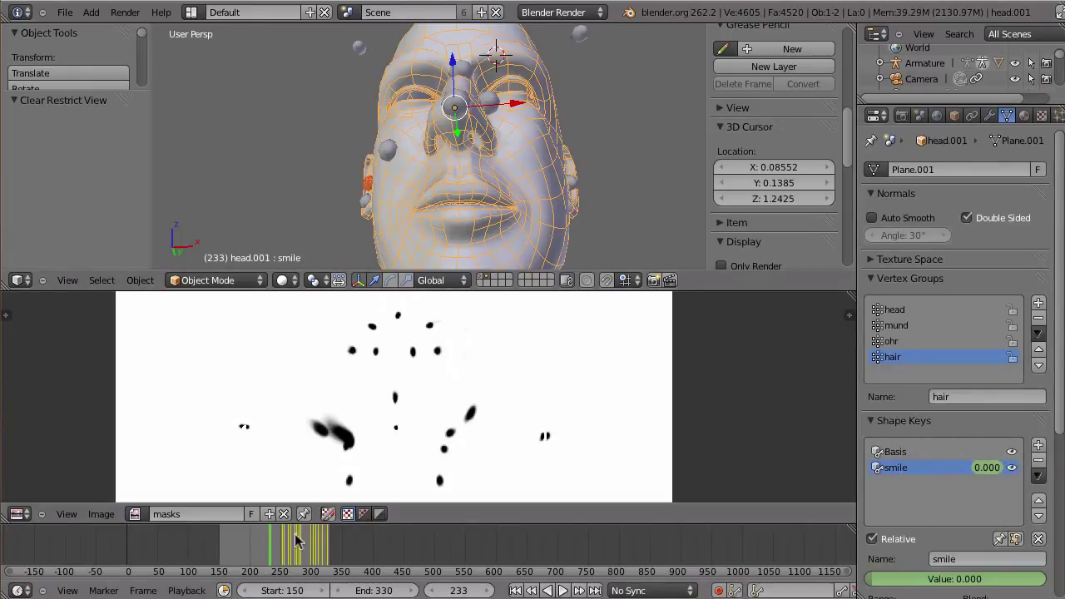
Step: Compare the Basis and smile shape keys, scrubbing to frame 297 and back to frame 225 to examine the smile
{"action": "scroll", "coordinate": [333, 549], "scroll_direction": "up", "scroll_amount": 3}
{"action": "scroll", "coordinate": [333, 549], "scroll_direction": "up", "scroll_amount": 4}
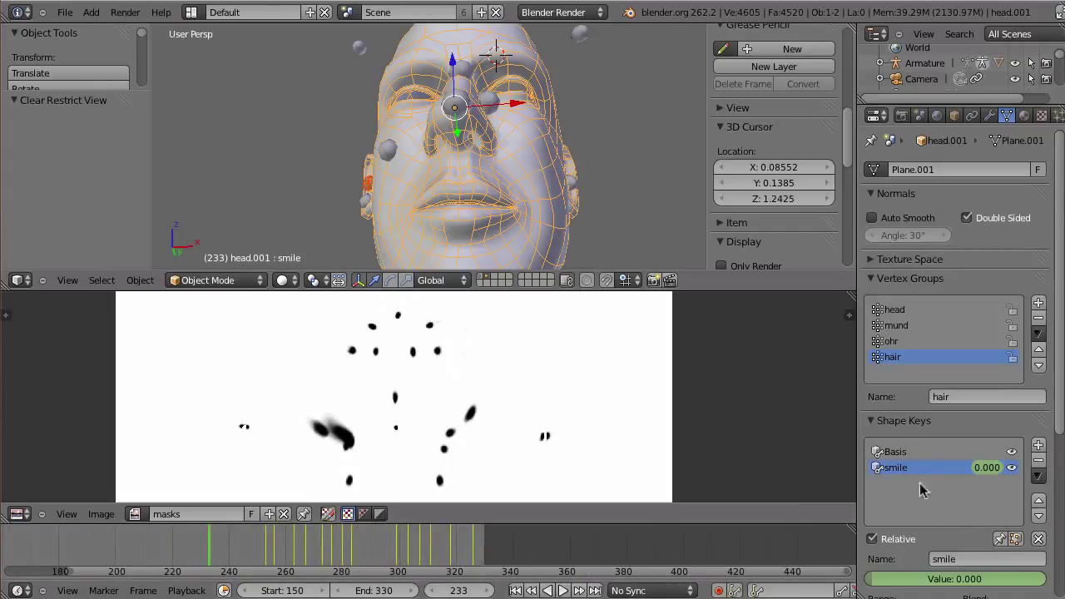
{"action": "left_click", "coordinate": [890, 454]}
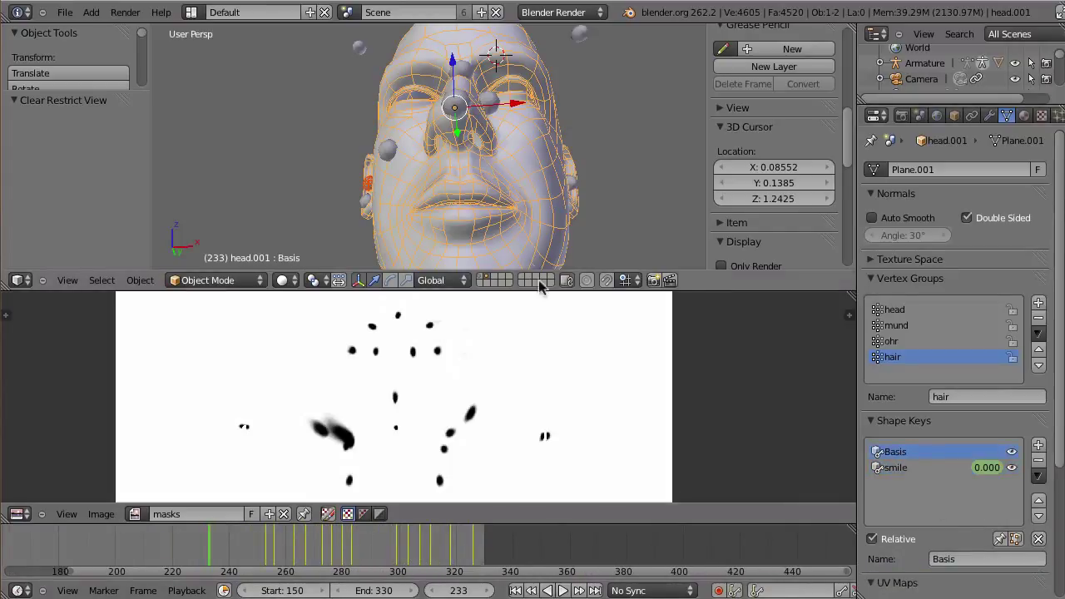
{"action": "left_click", "coordinate": [890, 469]}
{"action": "left_click_drag", "start_coordinate": [875, 582], "coordinate": [717, 586]}
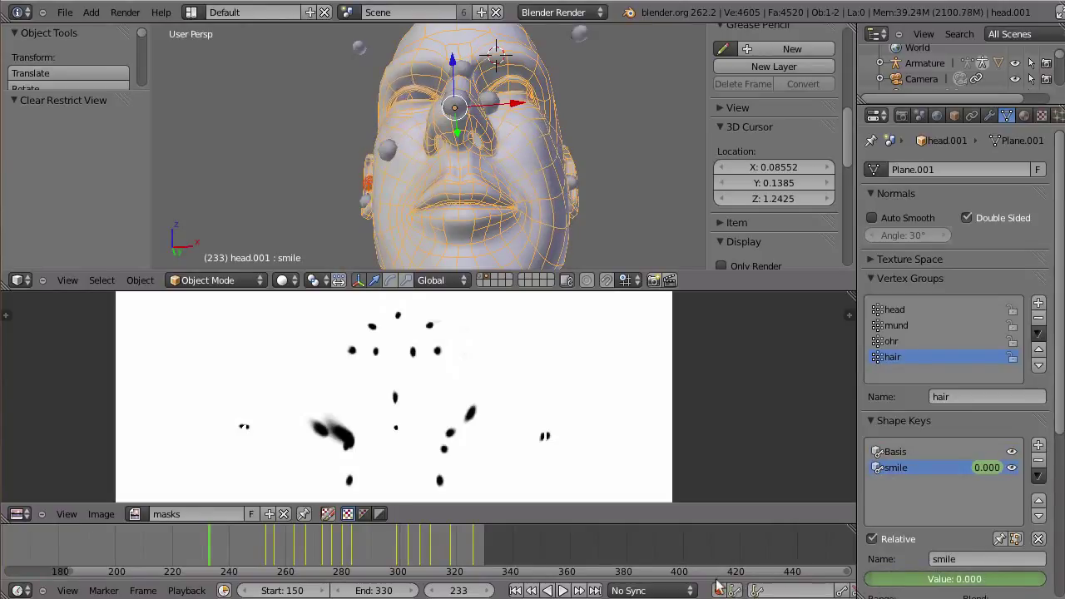
{"action": "left_click_drag", "start_coordinate": [233, 550], "coordinate": [391, 545]}
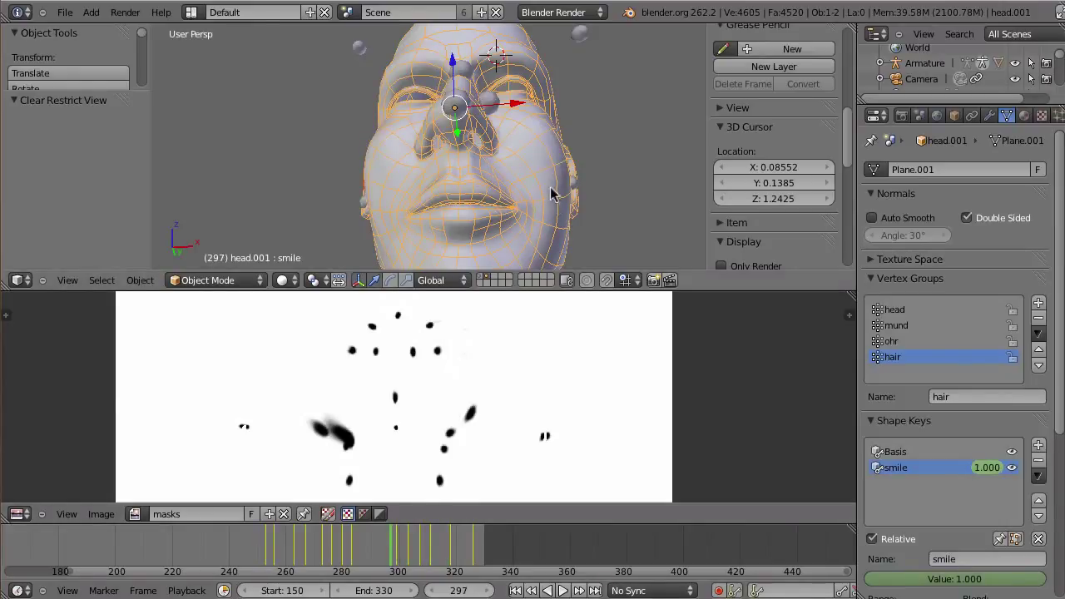
{"action": "left_click", "coordinate": [186, 549]}
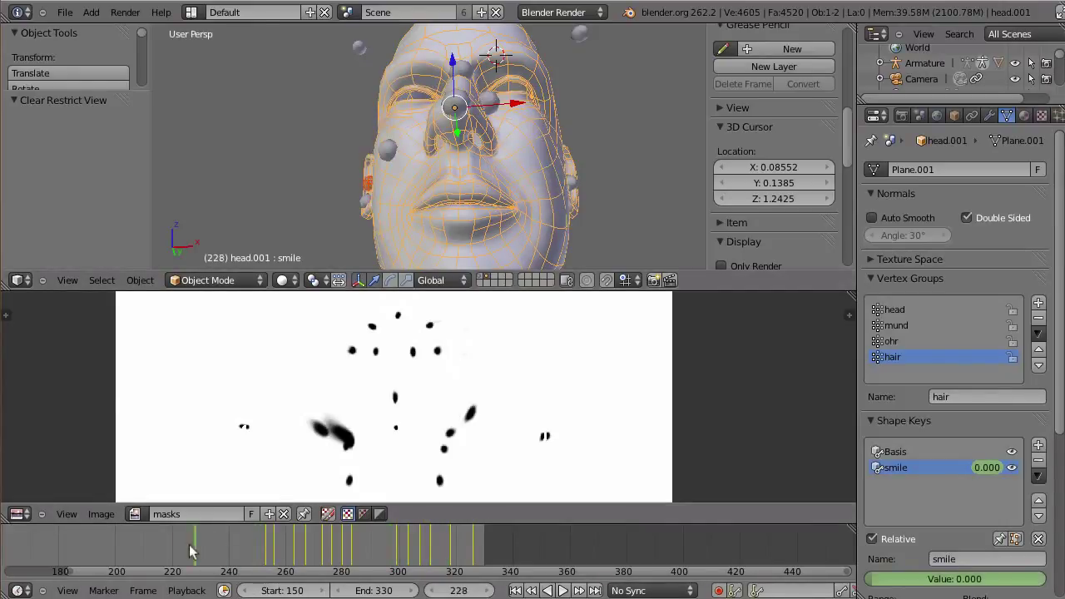
Step: View head.001 in wireframe over the footage through the camera and scrub to frame 280
{"action": "middle_click_drag", "start_coordinate": [532, 141], "coordinate": [463, 160]}
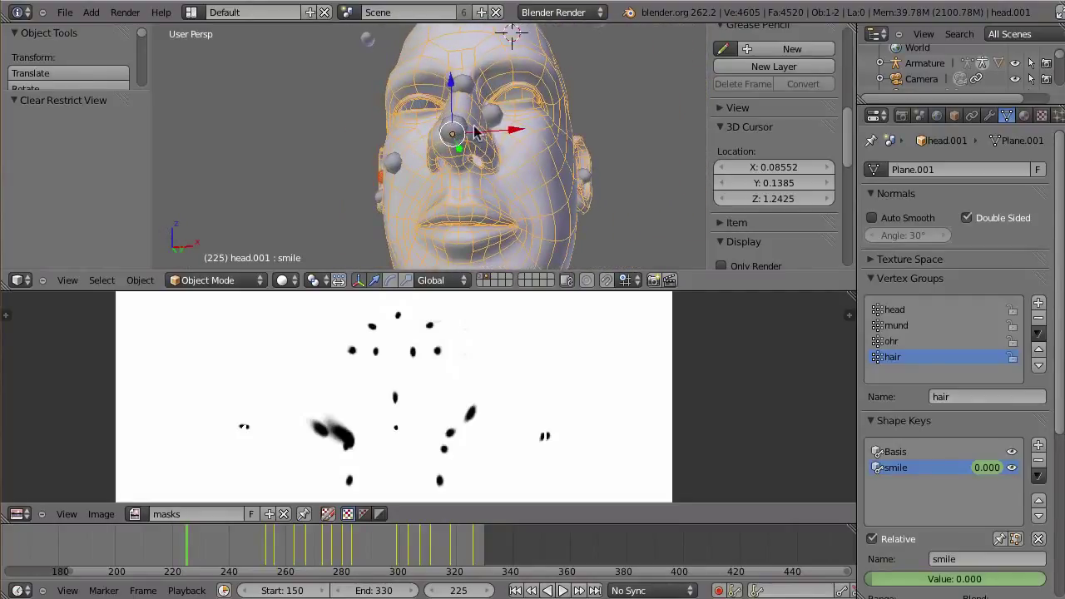
{"action": "key", "text": "KP_0"}
{"action": "key", "text": "z"}
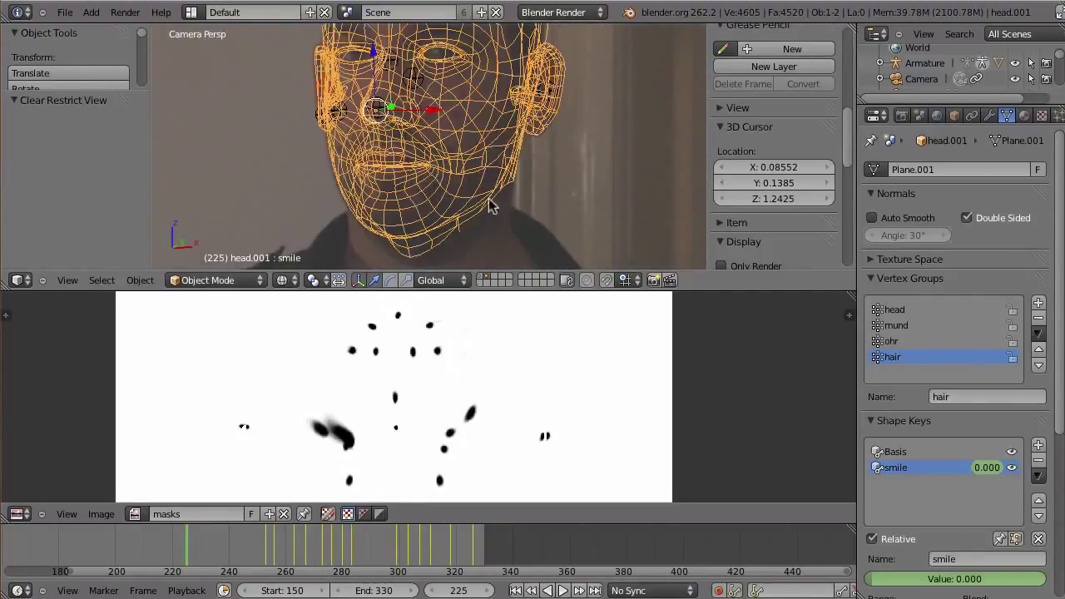
{"action": "middle_click_drag", "start_coordinate": [459, 195], "coordinate": [466, 150]}
{"action": "key", "text": "KP_0"}
{"action": "left_click_drag", "start_coordinate": [250, 552], "coordinate": [341, 555]}
{"action": "middle_click_drag", "start_coordinate": [427, 148], "coordinate": [436, 171], "text": "shift"}
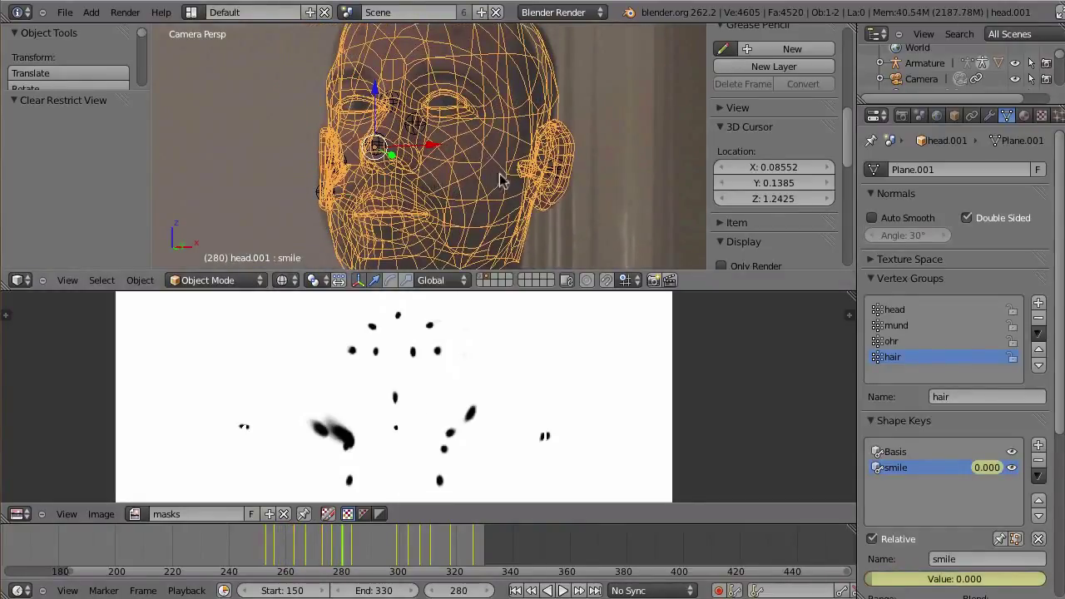
Step: Deselect everything, play the animation and stop it at frame 180, and render that frame as an image
{"action": "key", "text": "a"}
{"action": "key", "text": "alt+a"}
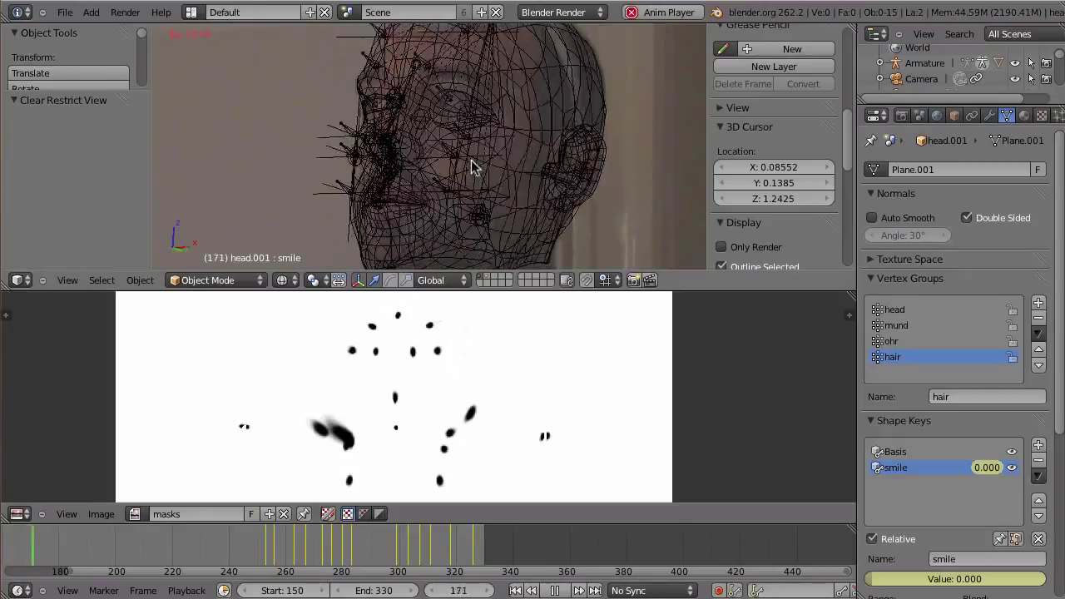
{"action": "key", "text": "alt+a"}
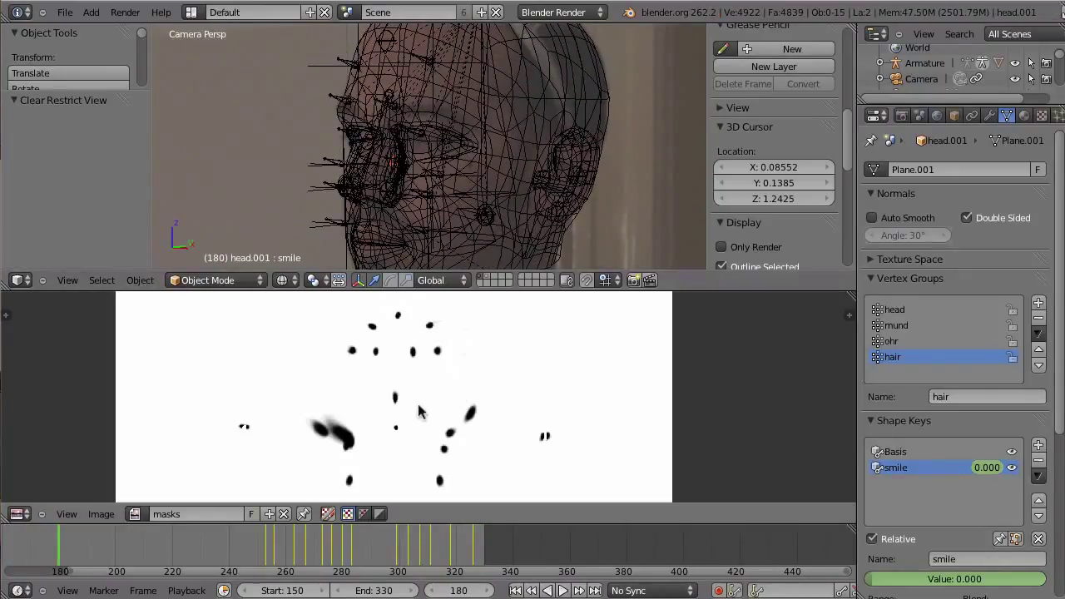
{"action": "left_click", "coordinate": [901, 116]}
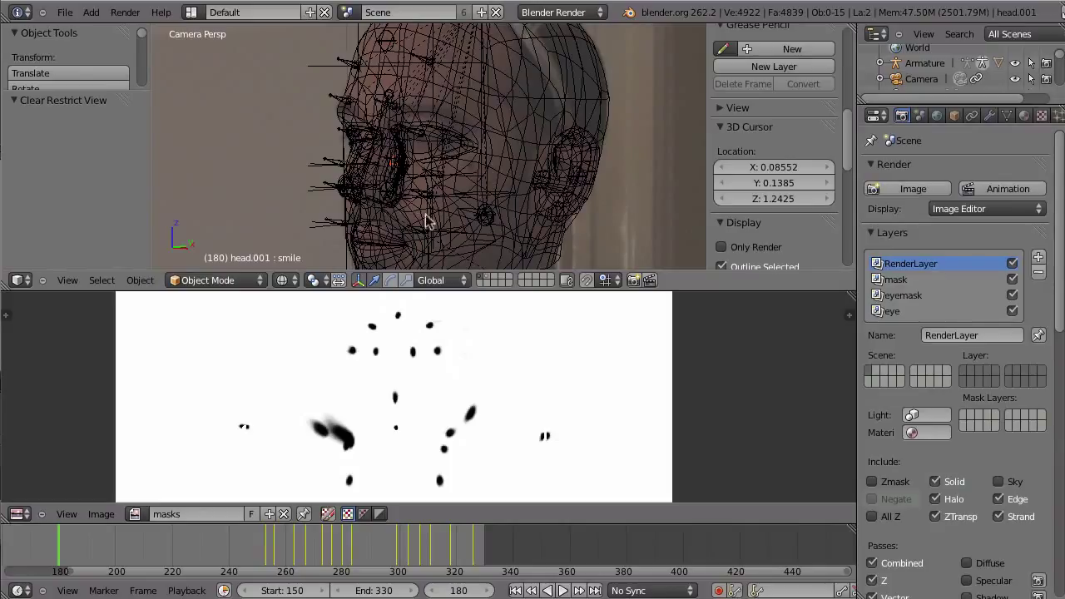
{"action": "left_click", "coordinate": [909, 190]}
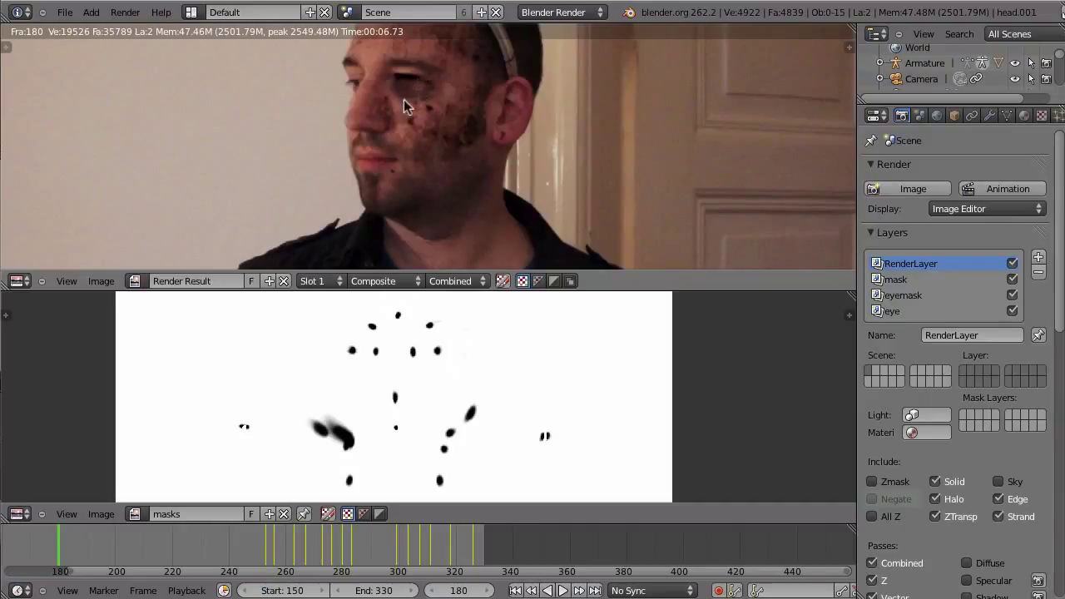
Step: Switch to the Compositing layout with the node editor maximised, and move the ColorRamp node closer to the mask's Blur node
{"action": "key", "text": "ctrl+Left"}
{"action": "key", "text": "ctrl+Up"}
{"action": "middle_click_drag", "start_coordinate": [409, 193], "coordinate": [758, 298]}
{"action": "middle_click_drag", "start_coordinate": [634, 281], "coordinate": [506, 209]}
{"action": "left_click", "coordinate": [502, 209]}
{"action": "left_click_drag", "start_coordinate": [500, 210], "coordinate": [472, 224]}
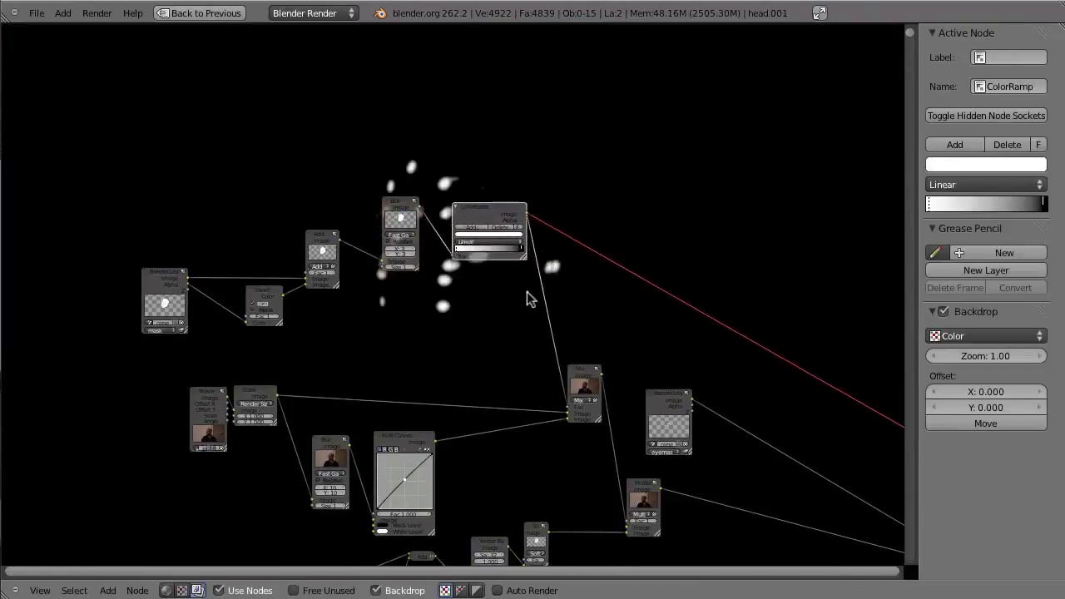
Step: Preview the Mix node that removes the tracking dots from the footage, and examine the cleaned face
{"action": "middle_click_drag", "start_coordinate": [527, 297], "coordinate": [418, 253]}
{"action": "left_click", "coordinate": [566, 215], "text": "ctrl+shift"}
{"action": "middle_click_drag", "start_coordinate": [566, 214], "coordinate": [376, 451]}
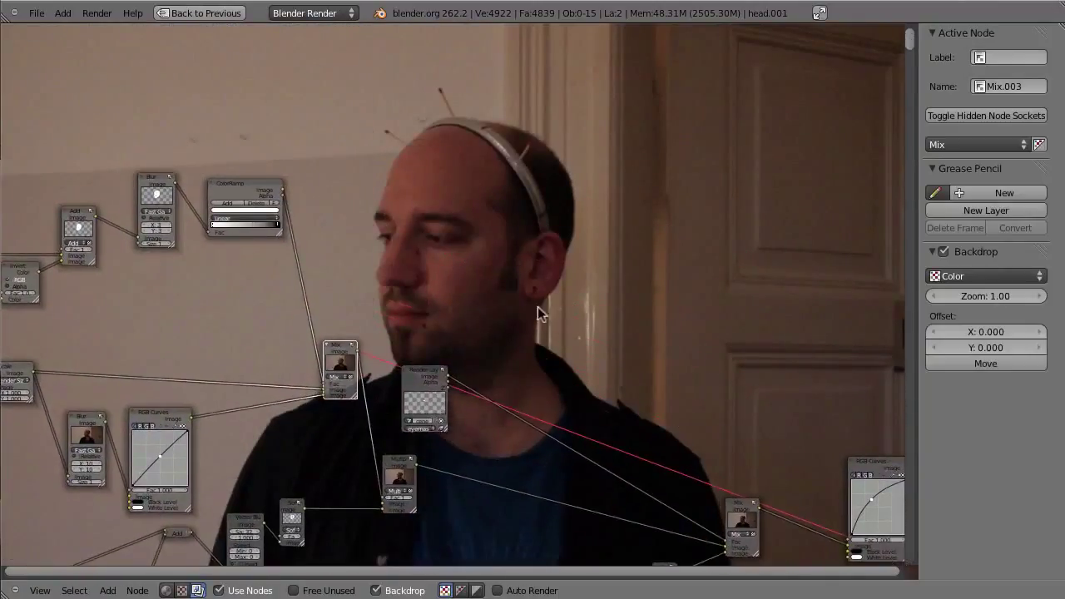
{"action": "middle_click_drag", "start_coordinate": [506, 340], "coordinate": [403, 443]}
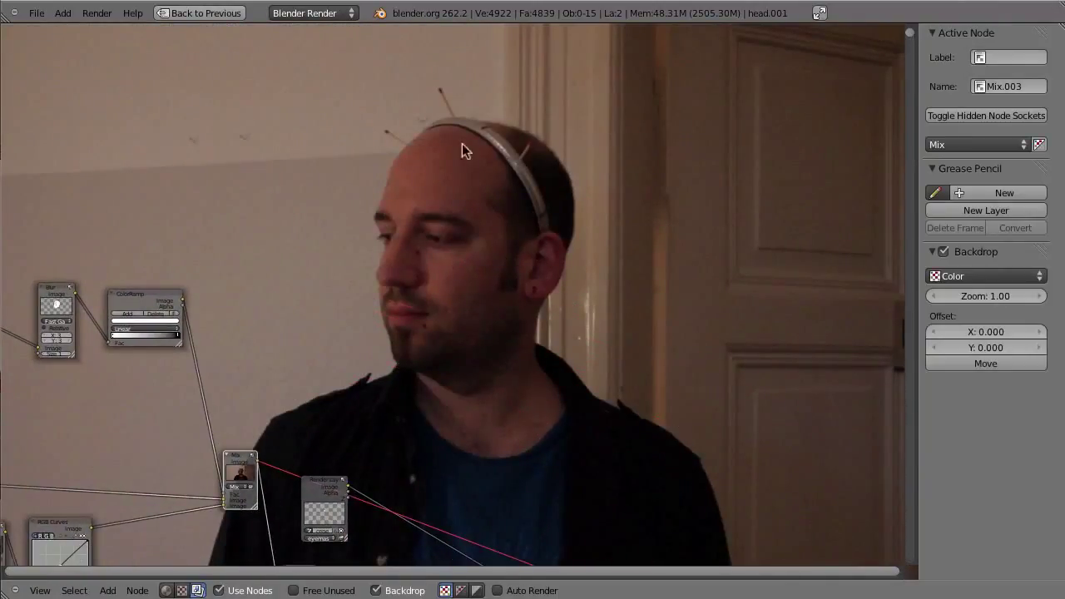
Step: Preview frame 180's RenderLayer makeup pass and the Multiply node that lays it over the cleaned footage
{"action": "middle_click_drag", "start_coordinate": [528, 158], "coordinate": [565, 74]}
{"action": "middle_click_drag", "start_coordinate": [425, 324], "coordinate": [566, 141]}
{"action": "middle_click_drag", "start_coordinate": [391, 285], "coordinate": [491, 127]}
{"action": "middle_click_drag", "start_coordinate": [495, 237], "coordinate": [560, 216]}
{"action": "left_click", "coordinate": [269, 244], "text": "ctrl+shift"}
{"action": "middle_click_drag", "start_coordinate": [349, 251], "coordinate": [247, 381]}
{"action": "middle_click_drag", "start_coordinate": [513, 266], "coordinate": [461, 295]}
{"action": "left_click", "coordinate": [429, 230], "text": "ctrl+shift"}
{"action": "left_click", "coordinate": [468, 263], "text": "ctrl+shift"}
Step: Move the eye render layer node down below the RenderLayer node and preview its image
{"action": "middle_click_drag", "start_coordinate": [549, 264], "coordinate": [549, 0]}
{"action": "middle_click_drag", "start_coordinate": [308, 197], "coordinate": [428, 258]}
{"action": "left_click_drag", "start_coordinate": [261, 247], "coordinate": [233, 305]}
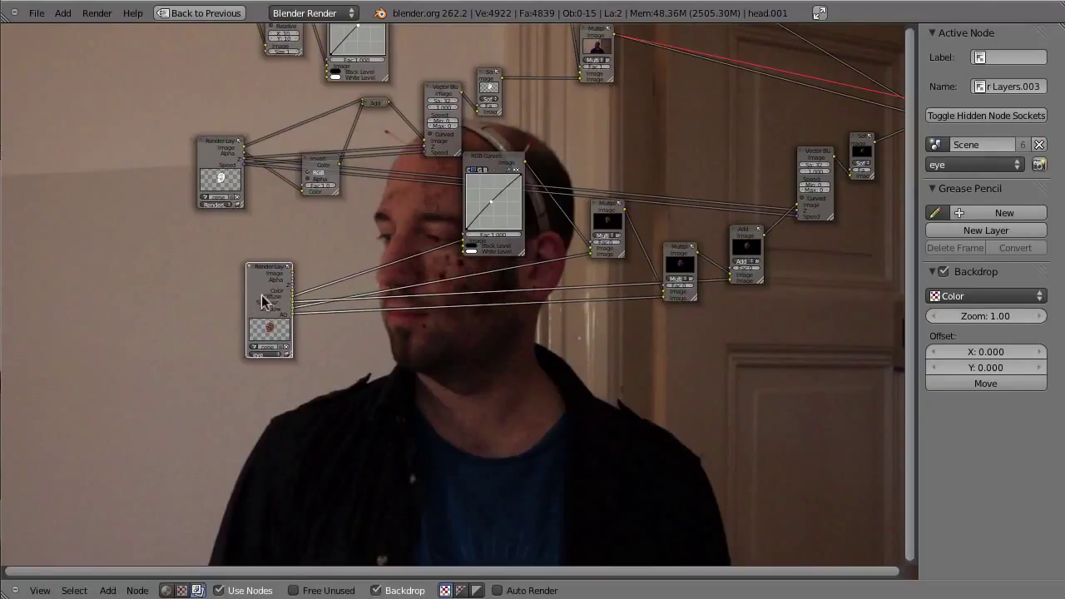
{"action": "left_click", "coordinate": [261, 294], "text": "ctrl+shift"}
{"action": "middle_click_drag", "start_coordinate": [402, 290], "coordinate": [372, 135]}
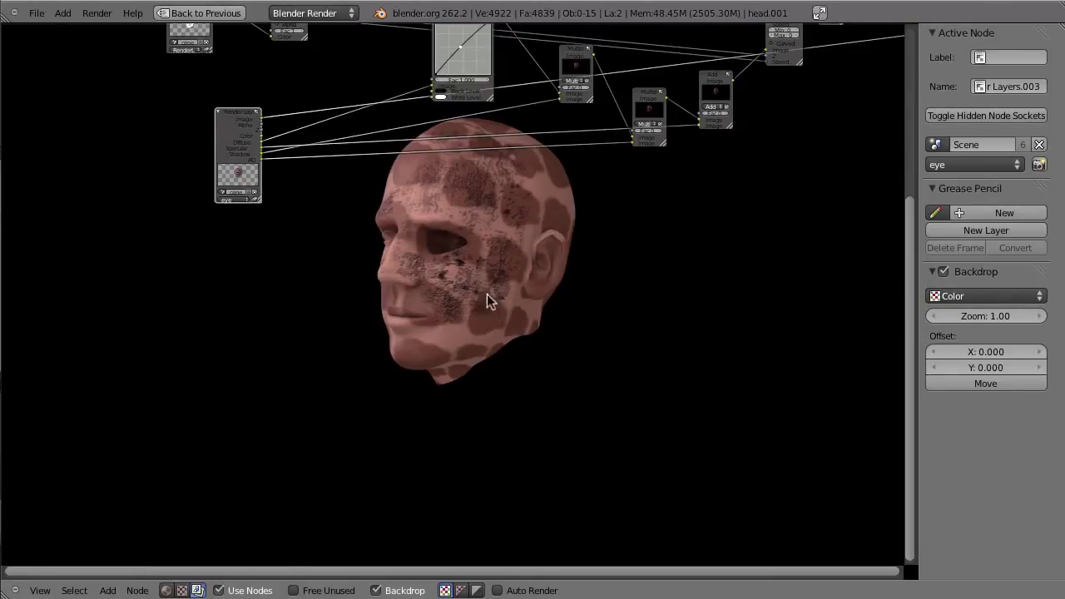
Step: Move the eye branch's RGB Curves node down and closer to the eye render layer node
{"action": "key", "text": "ctrl+Up"}
{"action": "key", "text": "ctrl+Up"}
{"action": "middle_click_drag", "start_coordinate": [473, 58], "coordinate": [447, 213]}
{"action": "left_click_drag", "start_coordinate": [434, 167], "coordinate": [381, 247]}
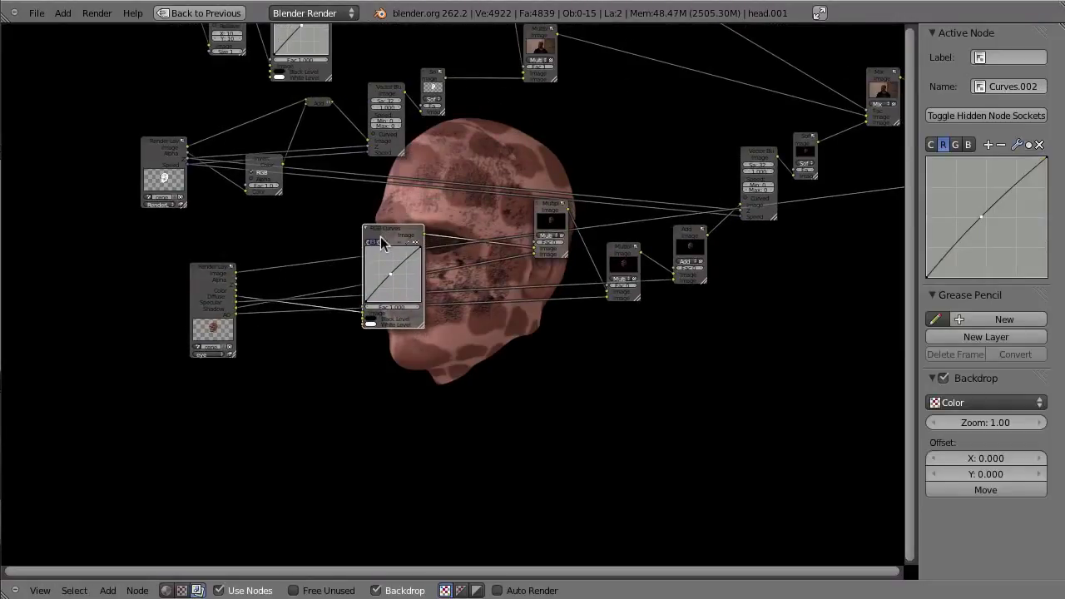
{"action": "middle_click_drag", "start_coordinate": [554, 248], "coordinate": [495, 218]}
{"action": "left_click", "coordinate": [420, 280]}
Step: Preview the eye branch's Multiply, Vector Blur and Soften nodes in turn
{"action": "left_click", "coordinate": [504, 223], "text": "ctrl+shift"}
{"action": "middle_click_drag", "start_coordinate": [572, 216], "coordinate": [507, 234]}
{"action": "left_click", "coordinate": [522, 223], "text": "ctrl+shift"}
{"action": "middle_click_drag", "start_coordinate": [581, 255], "coordinate": [542, 366]}
{"action": "left_click", "coordinate": [548, 307], "text": "ctrl+shift"}
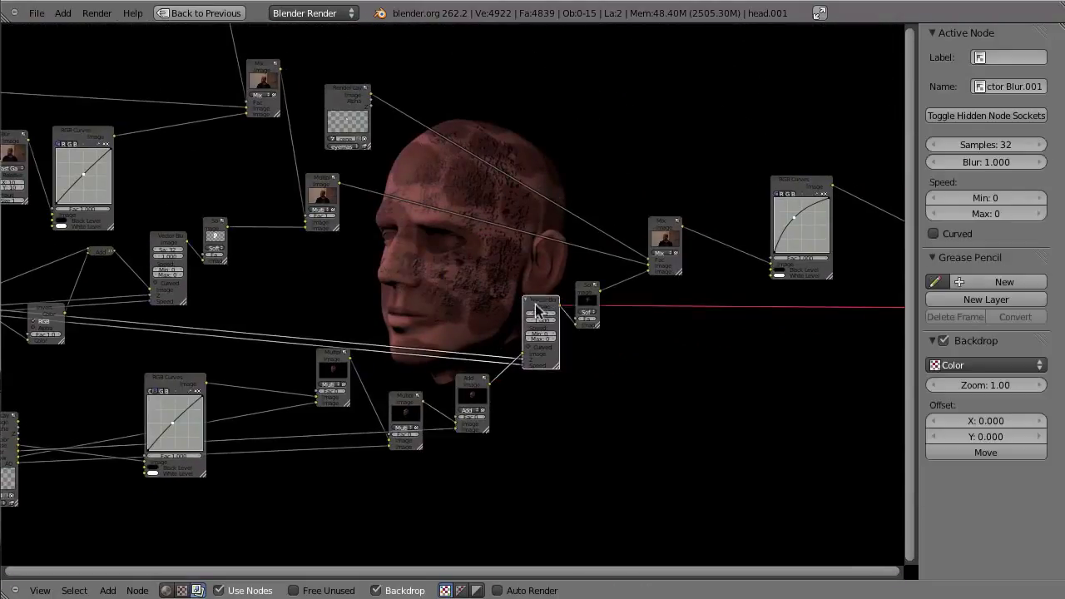
{"action": "middle_click_drag", "start_coordinate": [417, 341], "coordinate": [400, 342]}
{"action": "left_click", "coordinate": [570, 298], "text": "ctrl+shift"}
{"action": "middle_click_drag", "start_coordinate": [448, 262], "coordinate": [450, 293]}
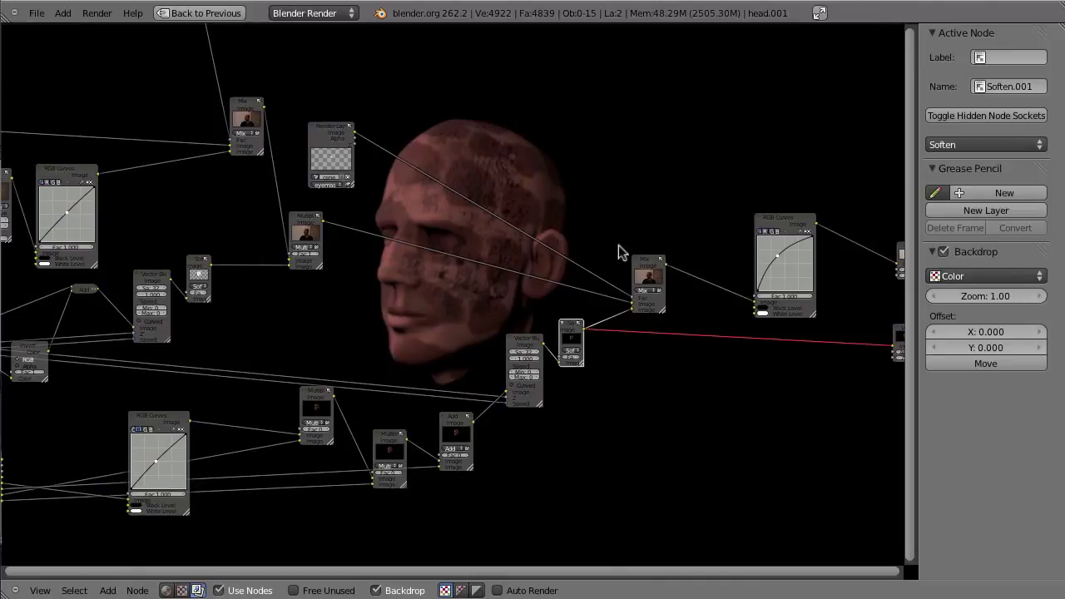
Step: Preview the eyemask render layer and show its settings, including the material override, in the render layer list
{"action": "left_click", "coordinate": [320, 136], "text": "ctrl+shift"}
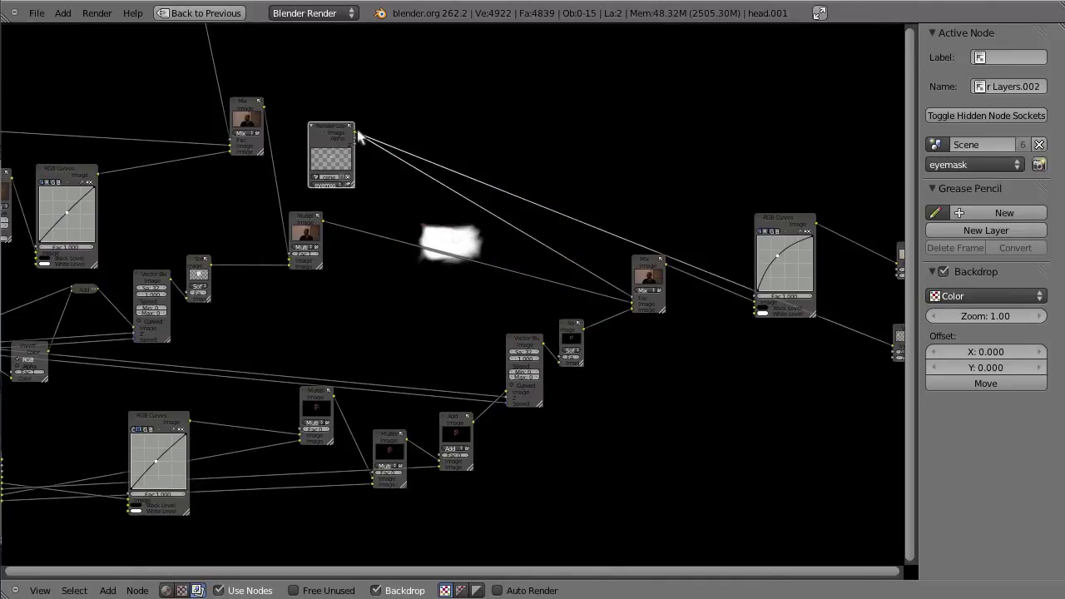
{"action": "scroll", "coordinate": [337, 175], "scroll_direction": "up", "scroll_amount": 5}
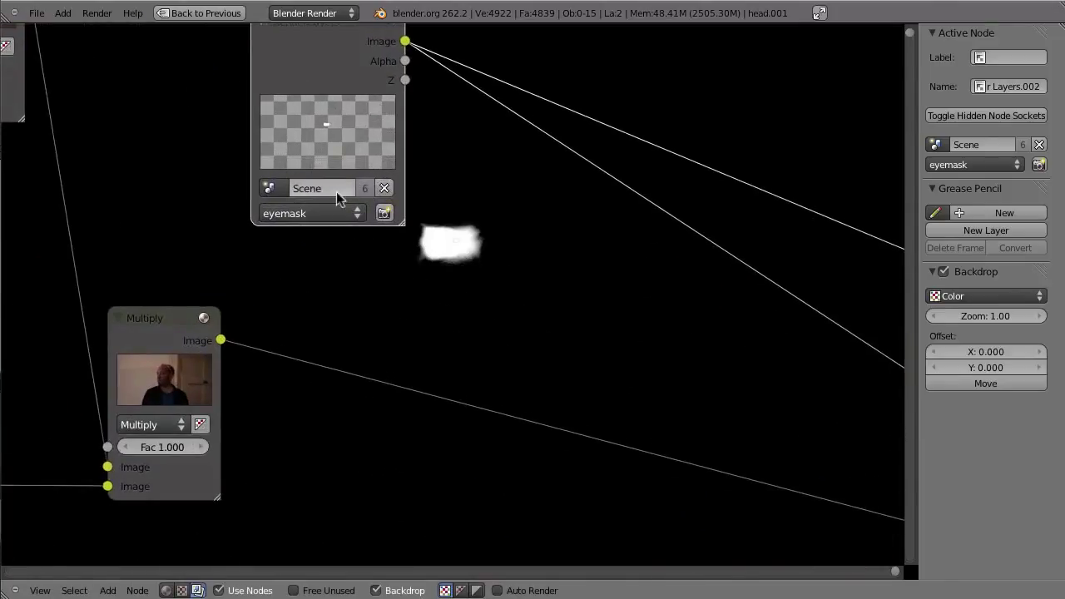
{"action": "key", "text": "ctrl+Up"}
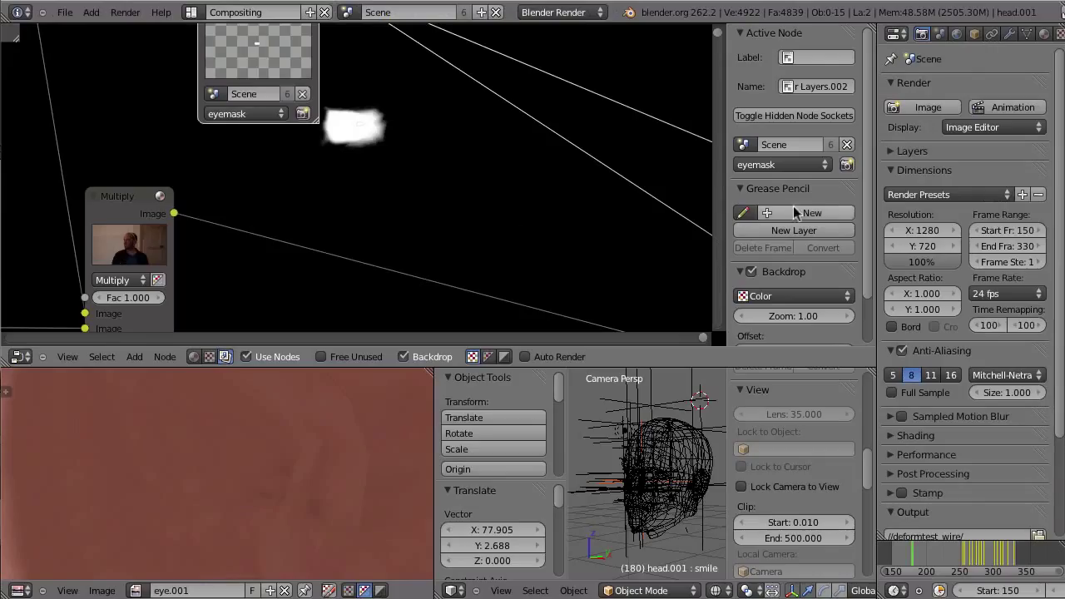
{"action": "left_click", "coordinate": [891, 170]}
{"action": "left_click", "coordinate": [891, 151]}
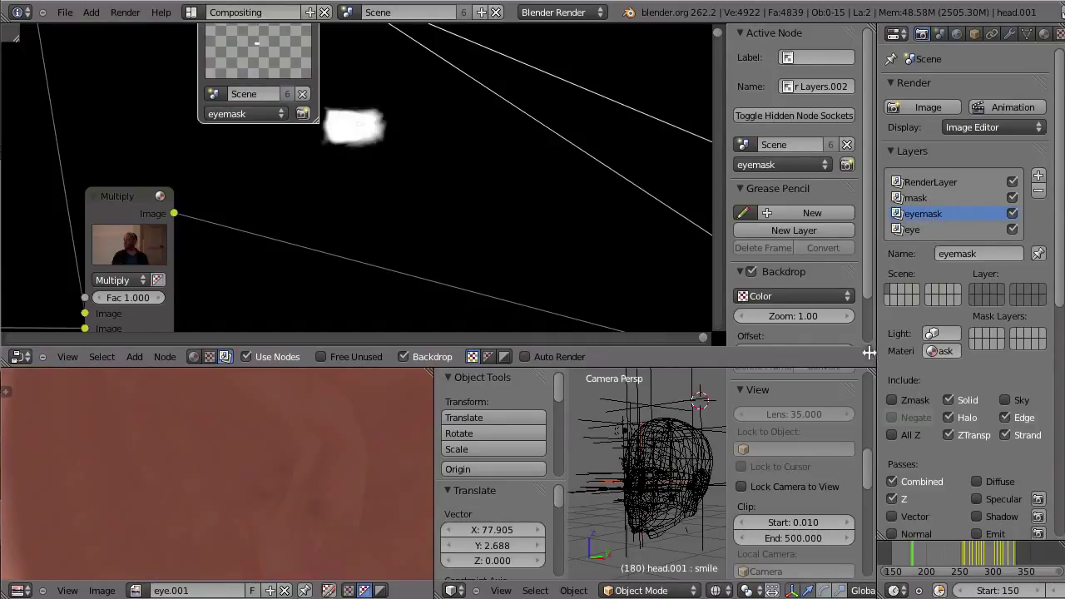
Step: Widen the Properties editor to examine head.001's makeup and mask materials, and return to the maximised node editor
{"action": "left_click_drag", "start_coordinate": [868, 353], "coordinate": [807, 352]}
{"action": "left_click", "coordinate": [977, 35]}
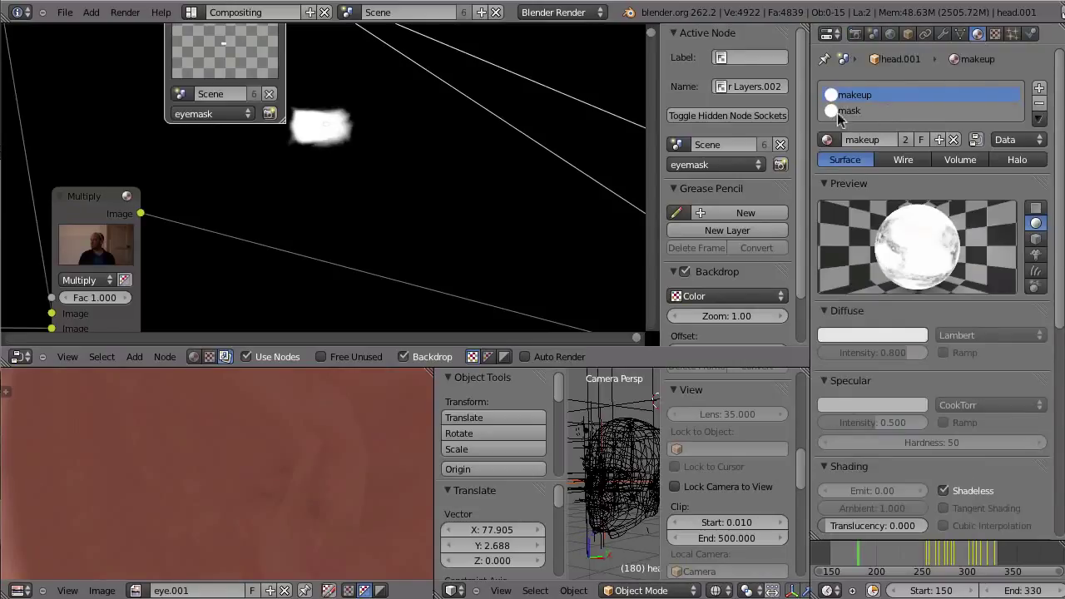
{"action": "key", "text": "ctrl+Up"}
{"action": "scroll", "coordinate": [439, 233], "scroll_direction": "down", "scroll_amount": 3}
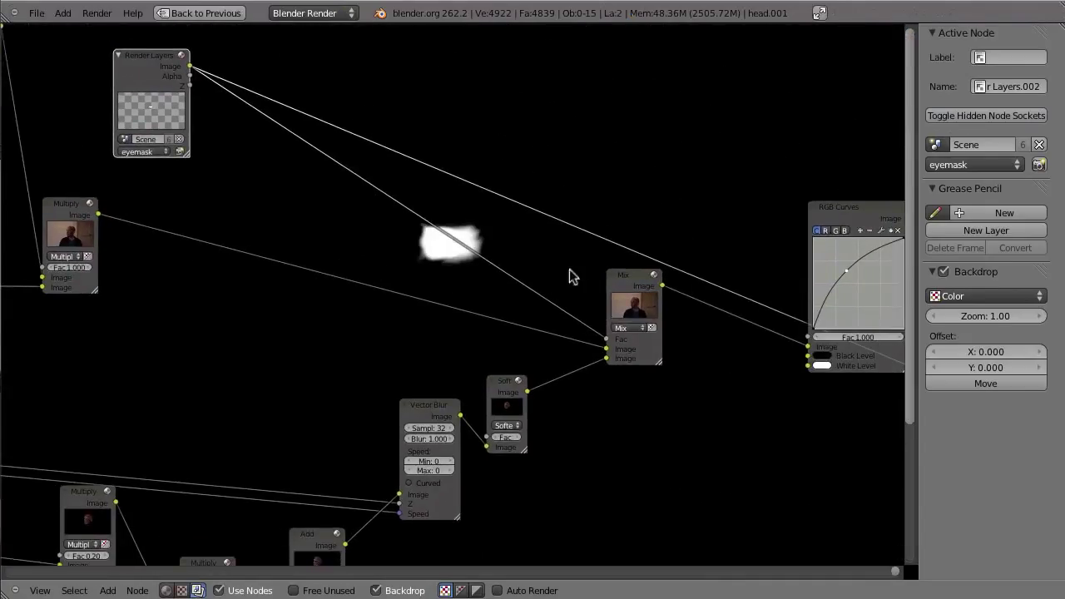
Step: Preview the Mix node fed by the eyemask, and compare its Soften and Multiply inputs in the backdrop
{"action": "left_click", "coordinate": [628, 283], "text": "ctrl+shift"}
{"action": "scroll", "coordinate": [461, 249], "scroll_direction": "up", "scroll_amount": 3, "text": "shift"}
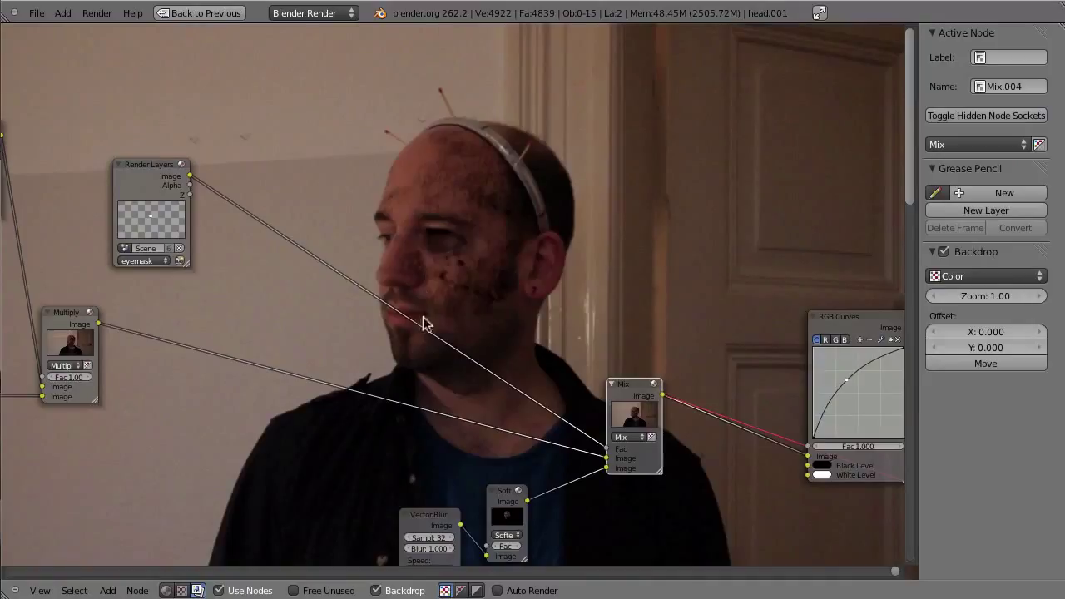
{"action": "left_click", "coordinate": [493, 495], "text": "ctrl+shift"}
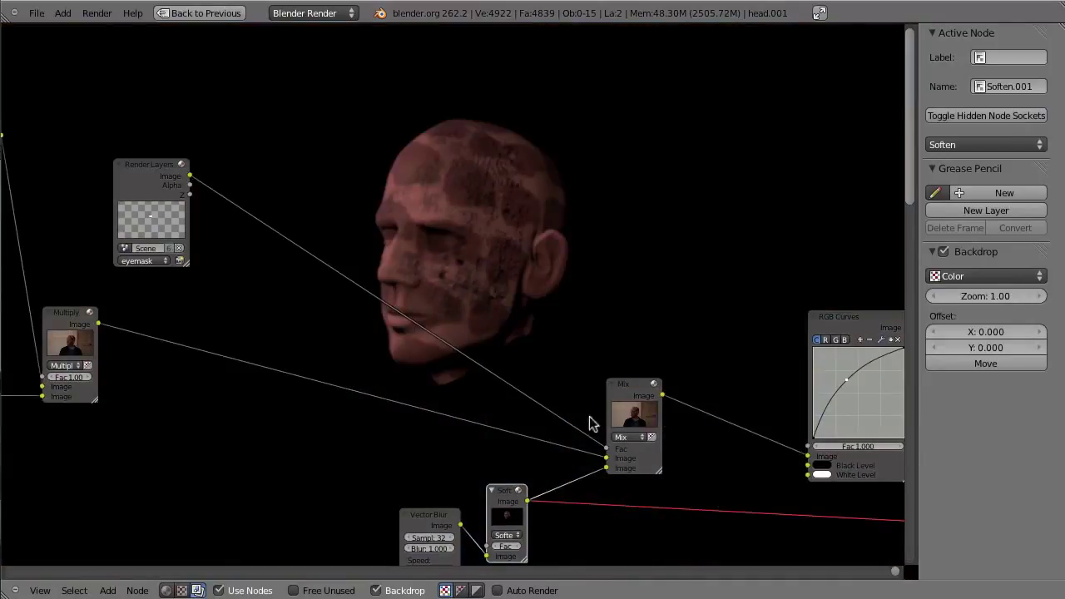
{"action": "left_click", "coordinate": [87, 330], "text": "ctrl+shift"}
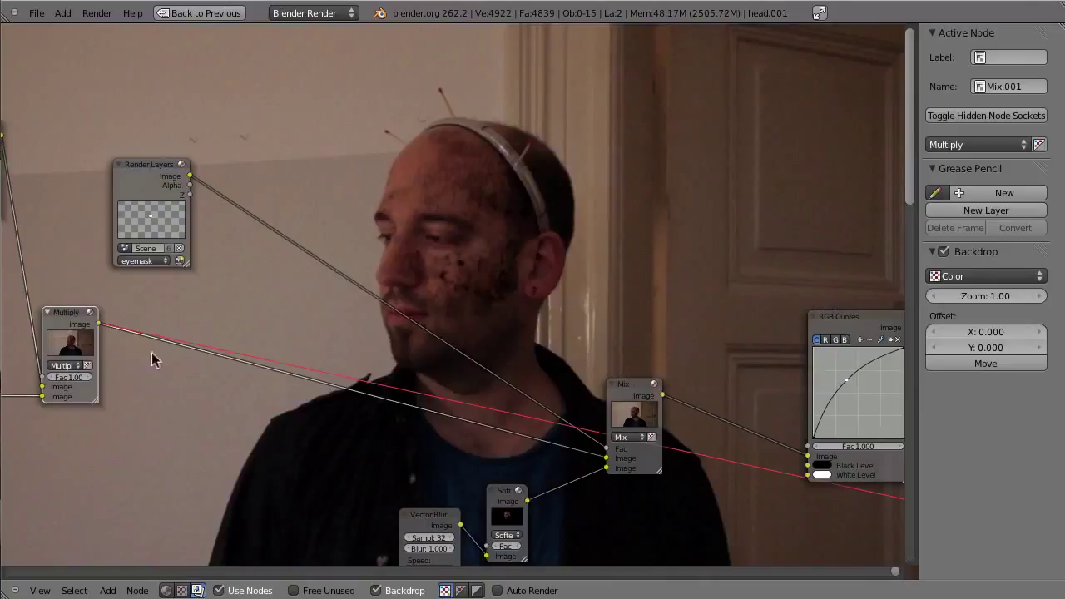
{"action": "left_click", "coordinate": [510, 498], "text": "ctrl+shift"}
Step: Move the eyemask render layer node slightly closer to the Mix node, and compare the Mix output with the Vector Blur output
{"action": "left_click_drag", "start_coordinate": [133, 178], "coordinate": [183, 176]}
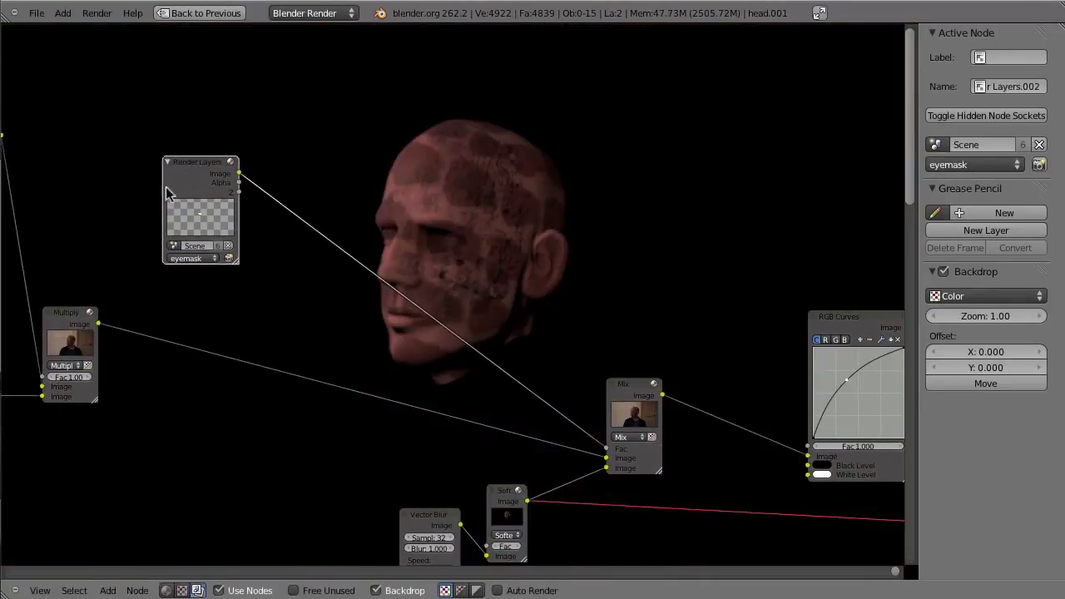
{"action": "left_click", "coordinate": [618, 387], "text": "ctrl+shift"}
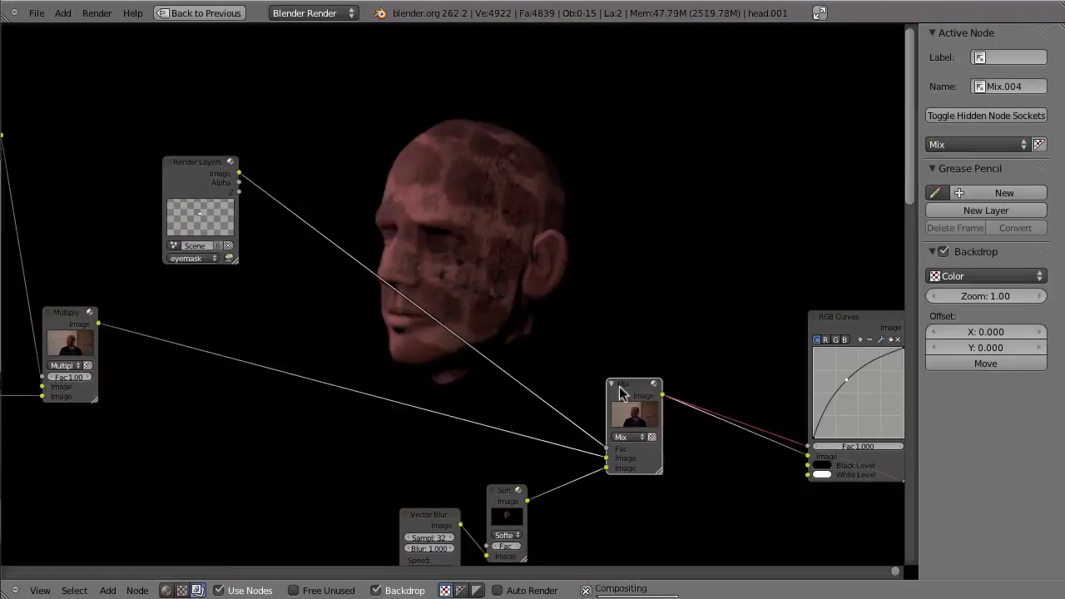
{"action": "middle_click_drag", "start_coordinate": [382, 228], "coordinate": [468, 414]}
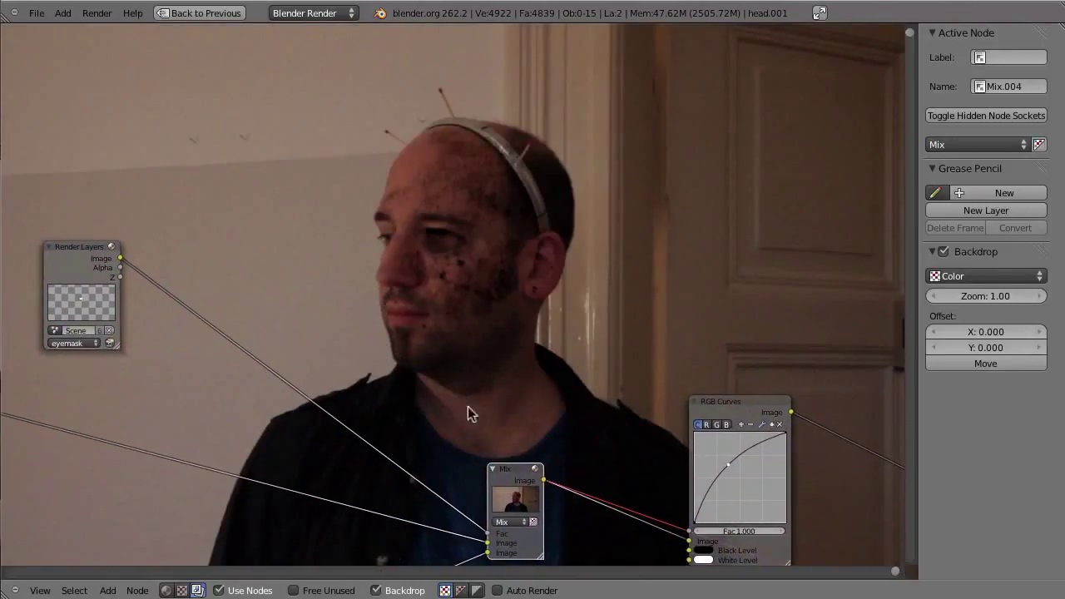
{"action": "middle_click_drag", "start_coordinate": [468, 365], "coordinate": [449, 317]}
{"action": "left_click", "coordinate": [523, 327], "text": "ctrl+shift"}
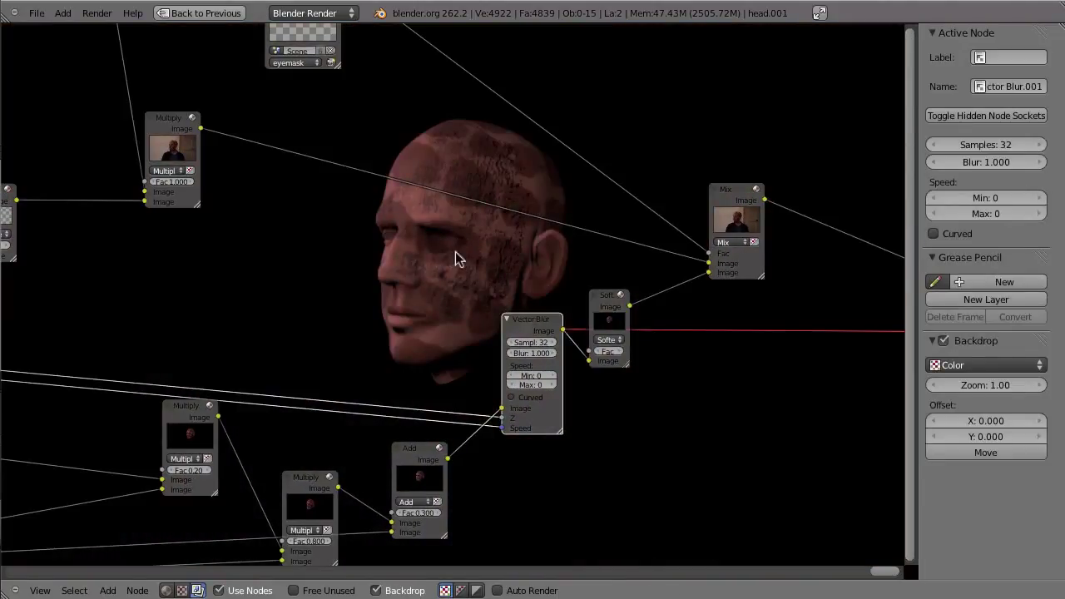
{"action": "left_click", "coordinate": [740, 194], "text": "ctrl+shift"}
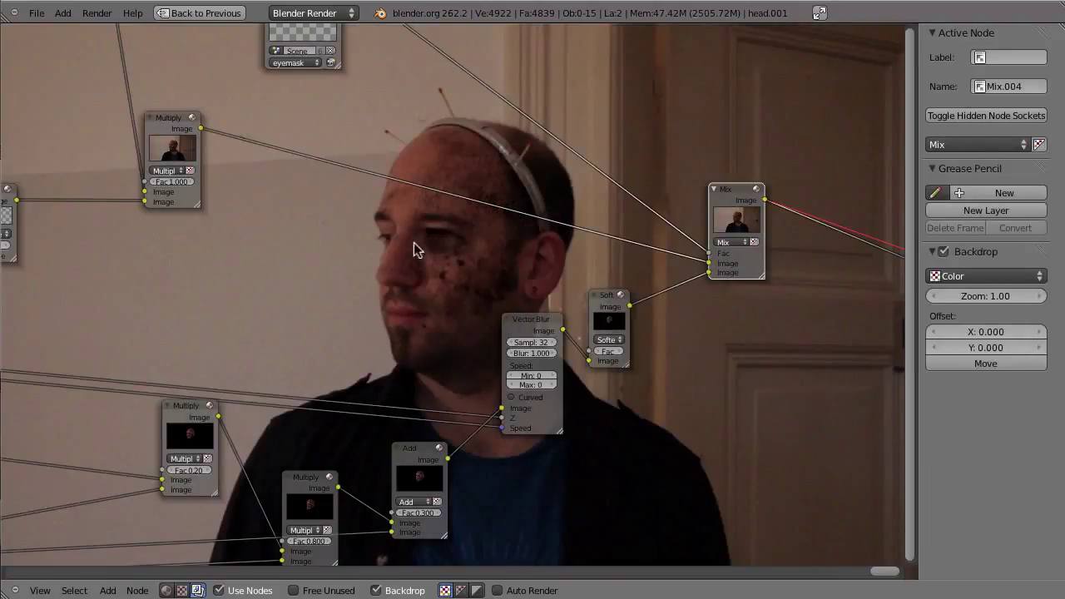
Step: Compare the final RGB Curves node's brightened output with the Mix node's output in the backdrop
{"action": "middle_click_drag", "start_coordinate": [492, 262], "coordinate": [371, 452]}
{"action": "left_click", "coordinate": [564, 300], "text": "ctrl+shift"}
{"action": "middle_click_drag", "start_coordinate": [443, 351], "coordinate": [159, 296]}
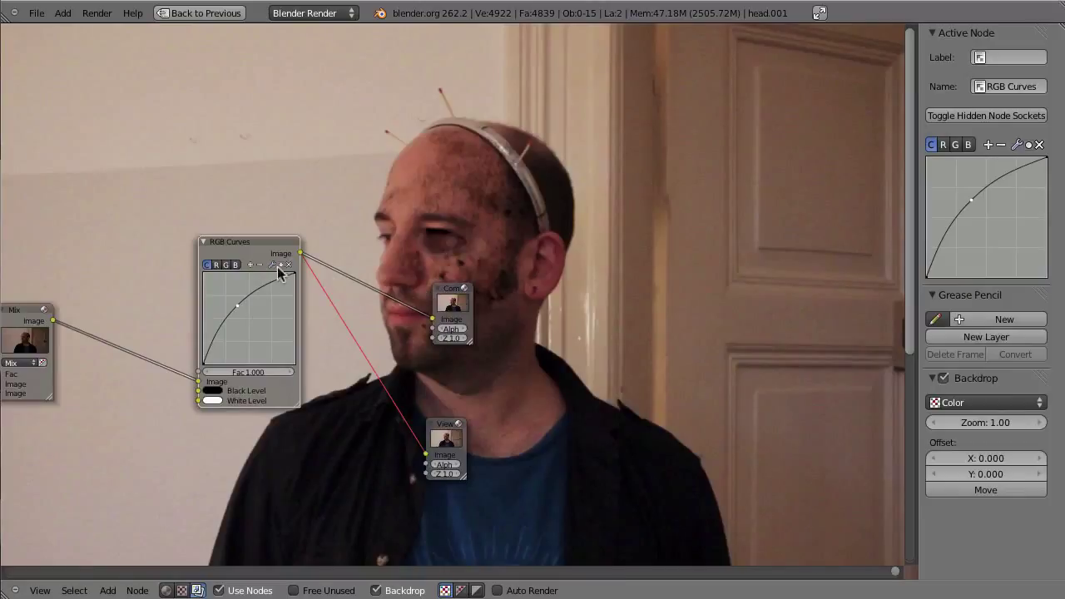
{"action": "middle_click_drag", "start_coordinate": [271, 305], "coordinate": [496, 311]}
{"action": "left_click", "coordinate": [249, 321], "text": "ctrl+shift"}
{"action": "middle_click_drag", "start_coordinate": [320, 276], "coordinate": [478, 334]}
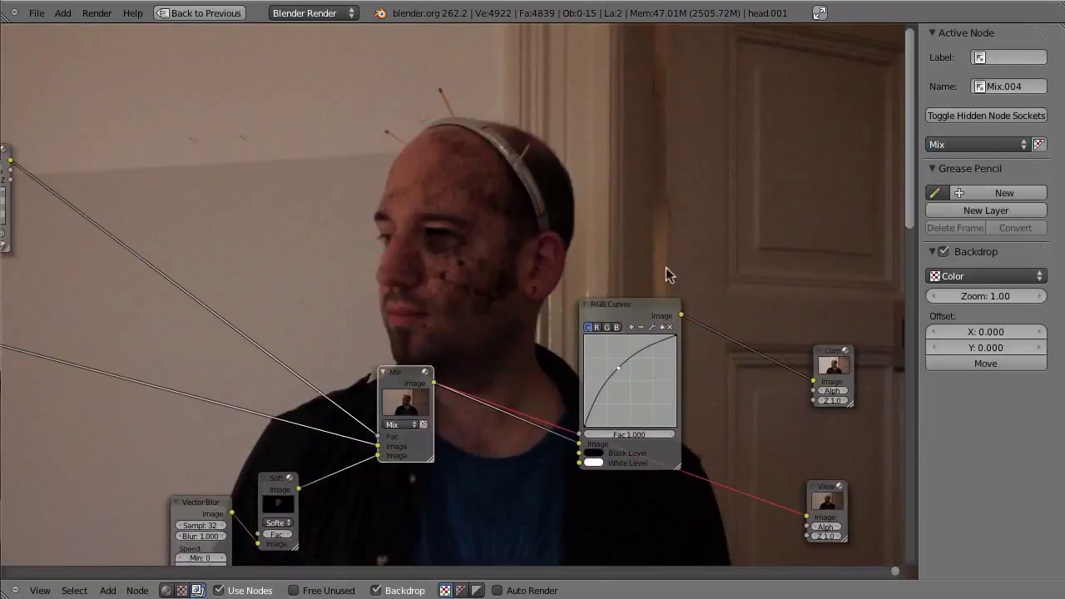
{"action": "left_click", "coordinate": [668, 308], "text": "ctrl+shift"}
{"action": "middle_click_drag", "start_coordinate": [568, 248], "coordinate": [610, 283]}
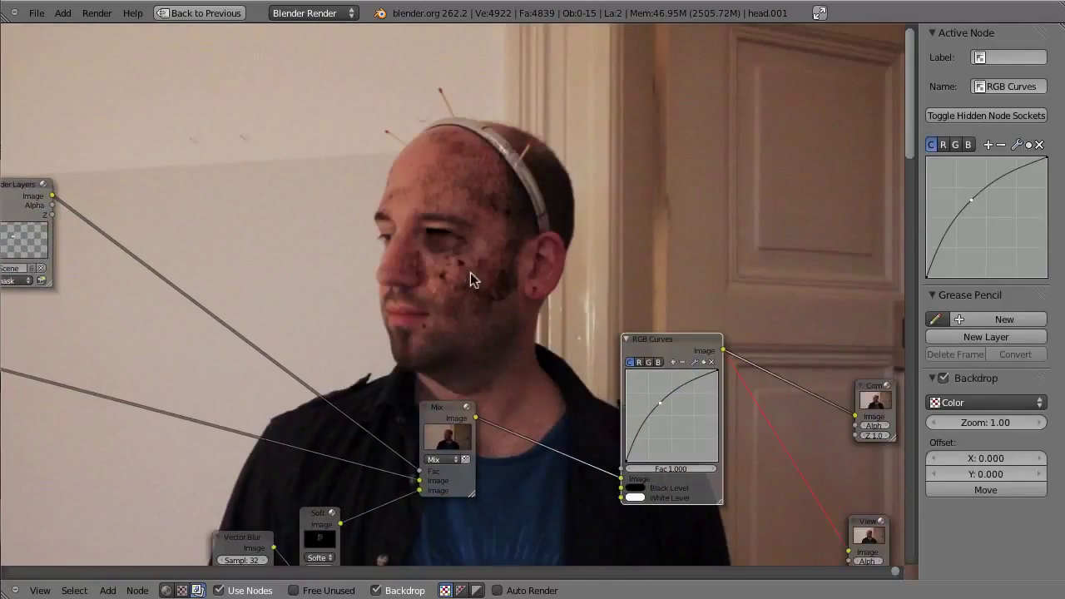
Step: Restore the node editor to its normal size, switch to the Default screen layout and turn the render result area into a 3D view
{"action": "scroll", "coordinate": [479, 285], "scroll_direction": "down", "scroll_amount": 4}
{"action": "key", "text": "ctrl+Up"}
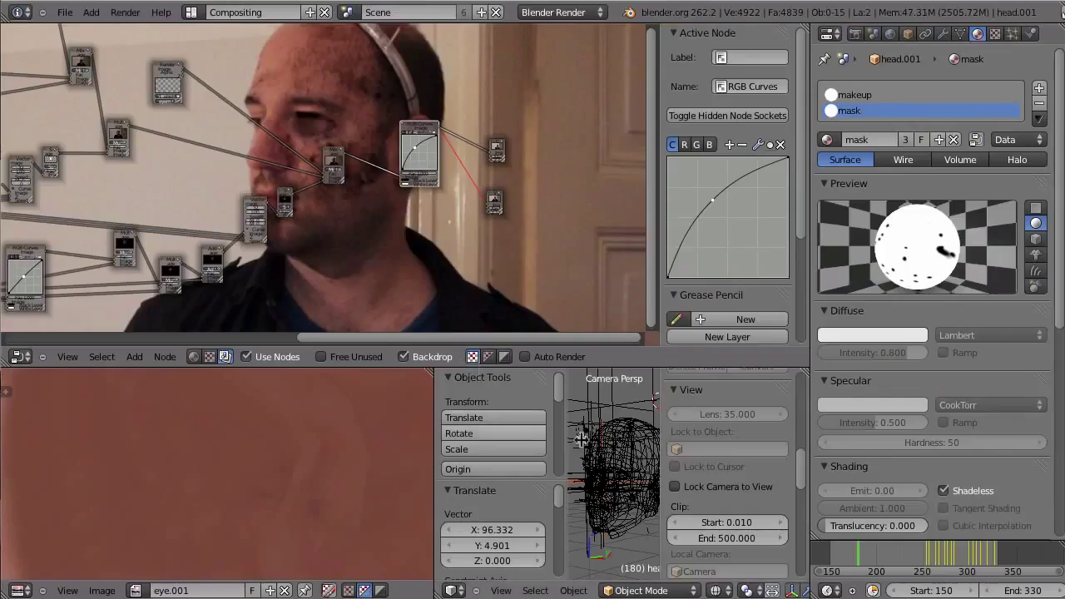
{"action": "key", "text": "ctrl+Right"}
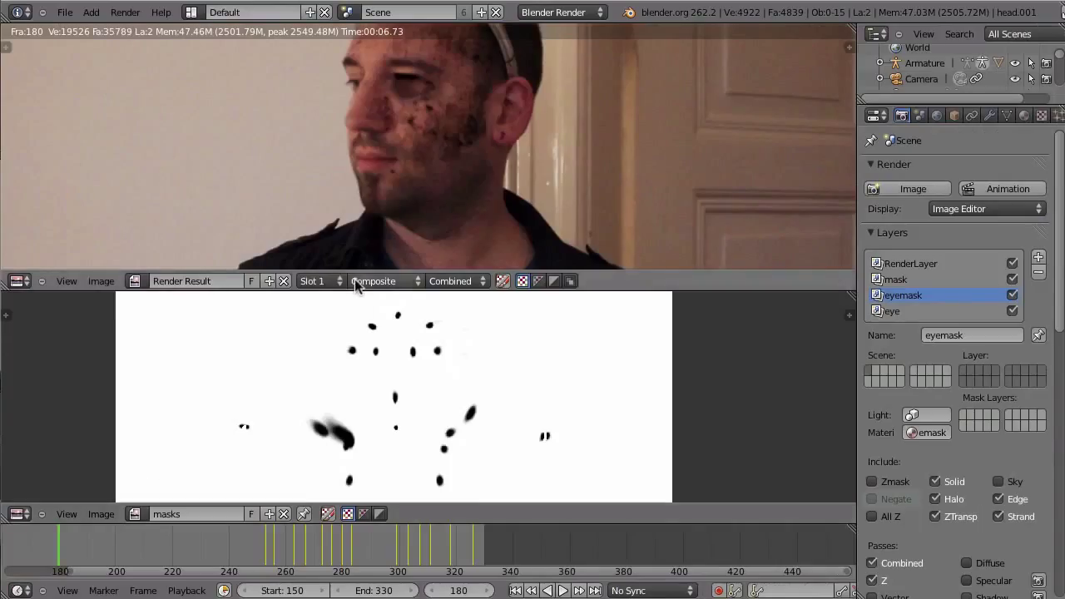
{"action": "key", "text": "shift+F5"}
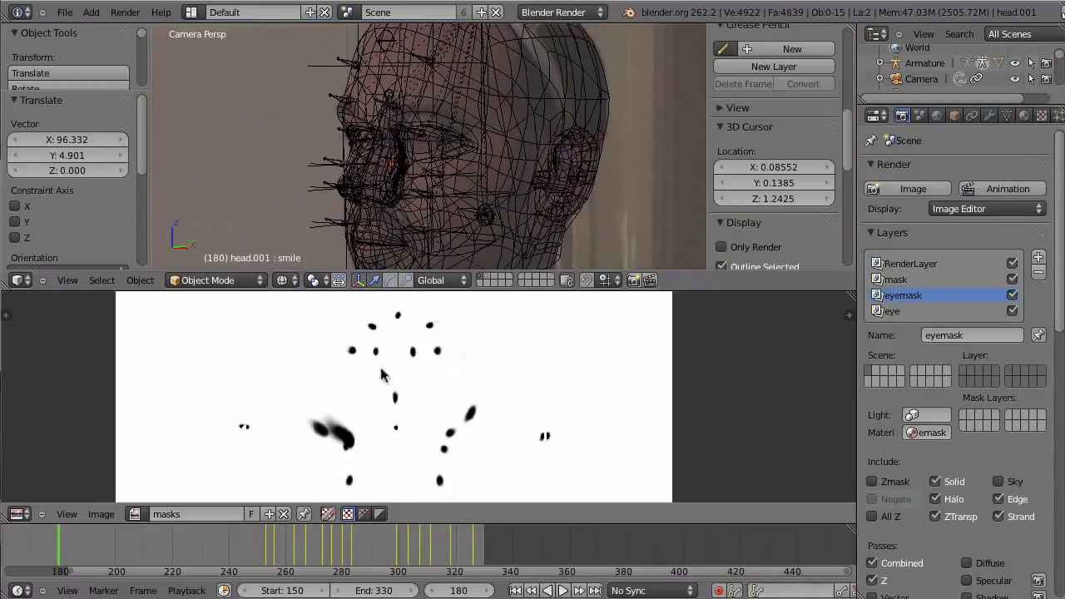
Step: Select the head mesh in the 3D view and examine its wireframe and surrounding bones up close
{"action": "middle_click_drag", "start_coordinate": [531, 145], "coordinate": [380, 141]}
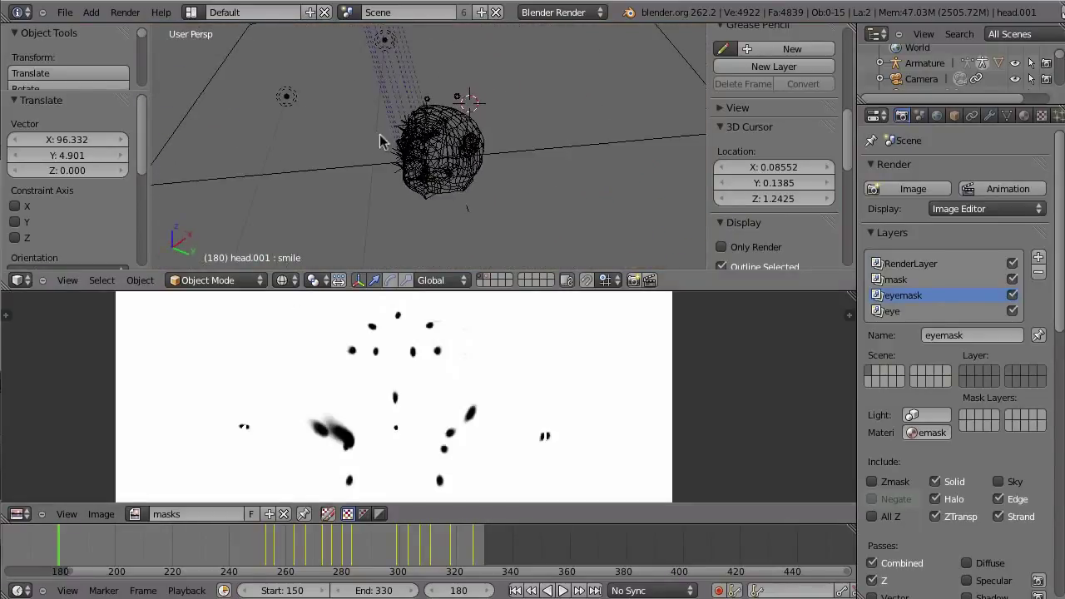
{"action": "right_click", "coordinate": [463, 193]}
{"action": "middle_click_drag", "start_coordinate": [454, 252], "coordinate": [458, 141]}
{"action": "scroll", "coordinate": [415, 140], "scroll_direction": "up", "scroll_amount": 8}
{"action": "scroll", "coordinate": [340, 193], "scroll_direction": "down", "scroll_amount": 5}
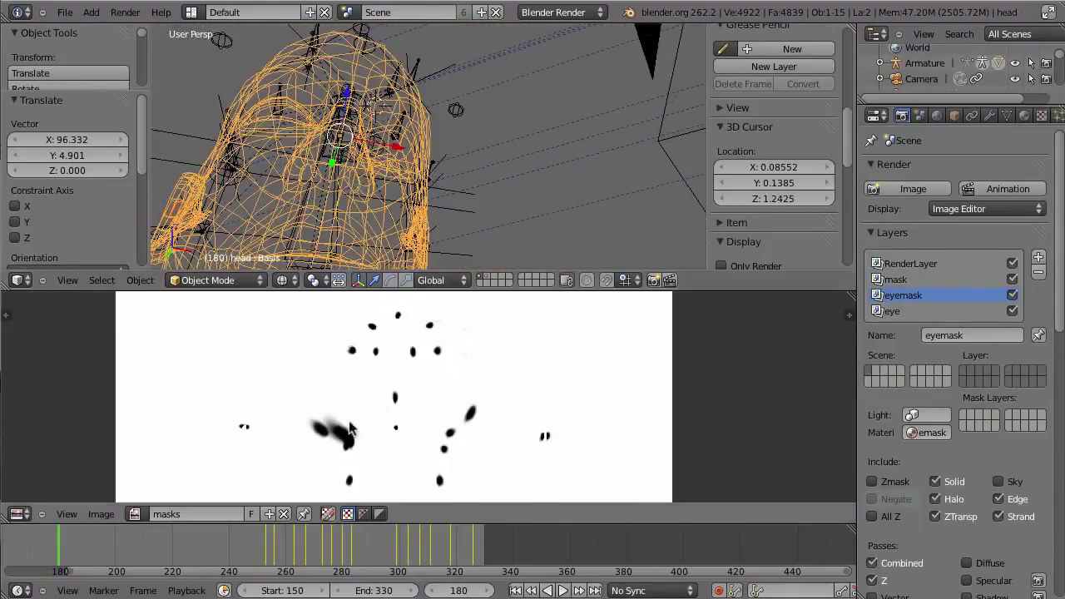
Step: Change the masks image area to the Movie Clip Editor and examine the tracking markers around the nose and cheek
{"action": "left_click", "coordinate": [21, 513]}
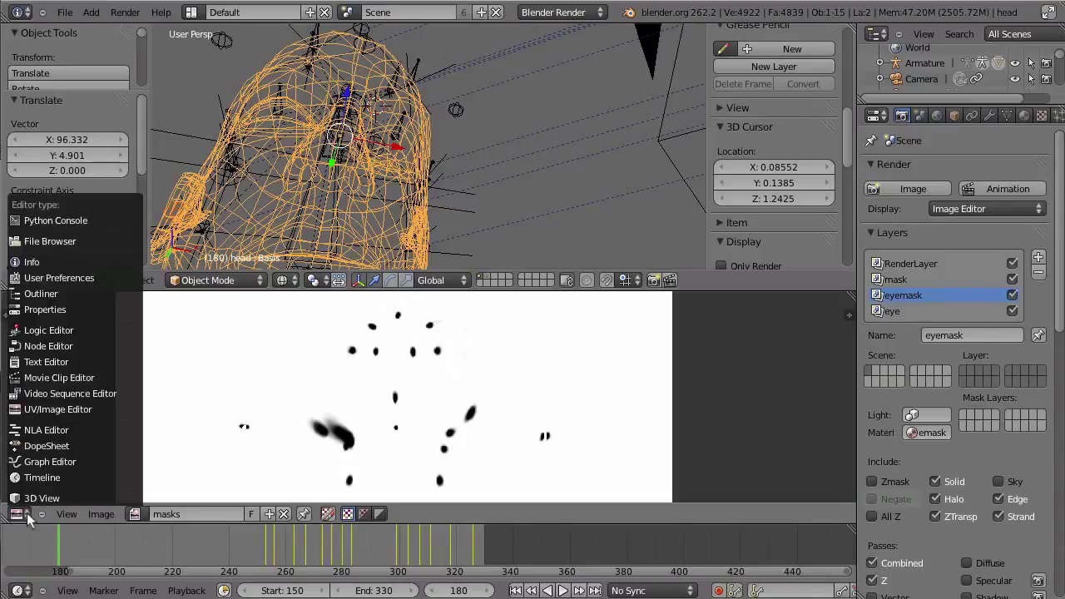
{"action": "left_click", "coordinate": [50, 377]}
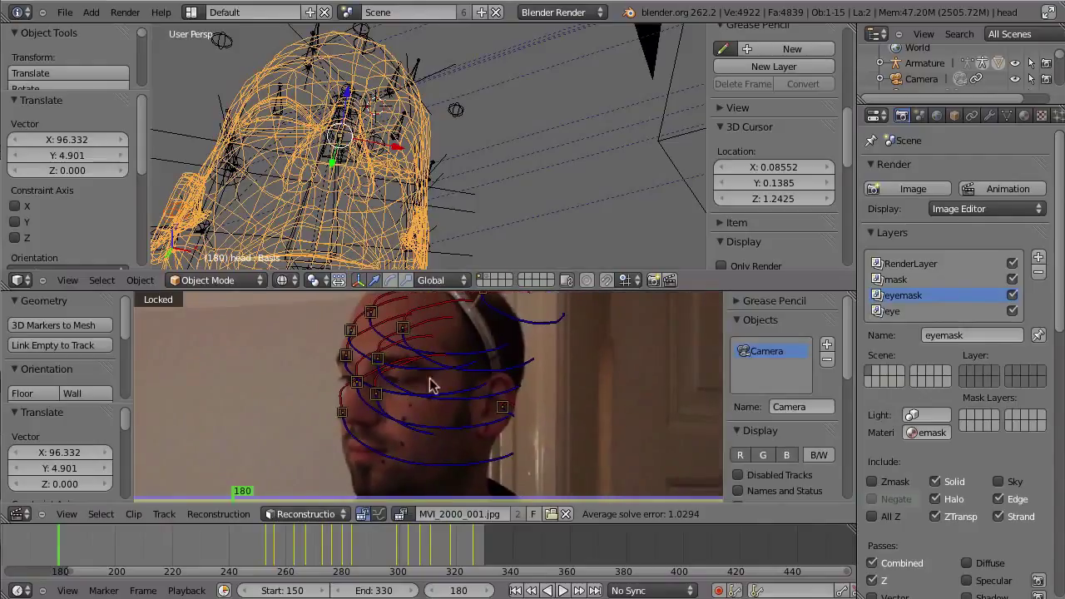
{"action": "scroll", "coordinate": [439, 374], "scroll_direction": "up", "scroll_amount": 3}
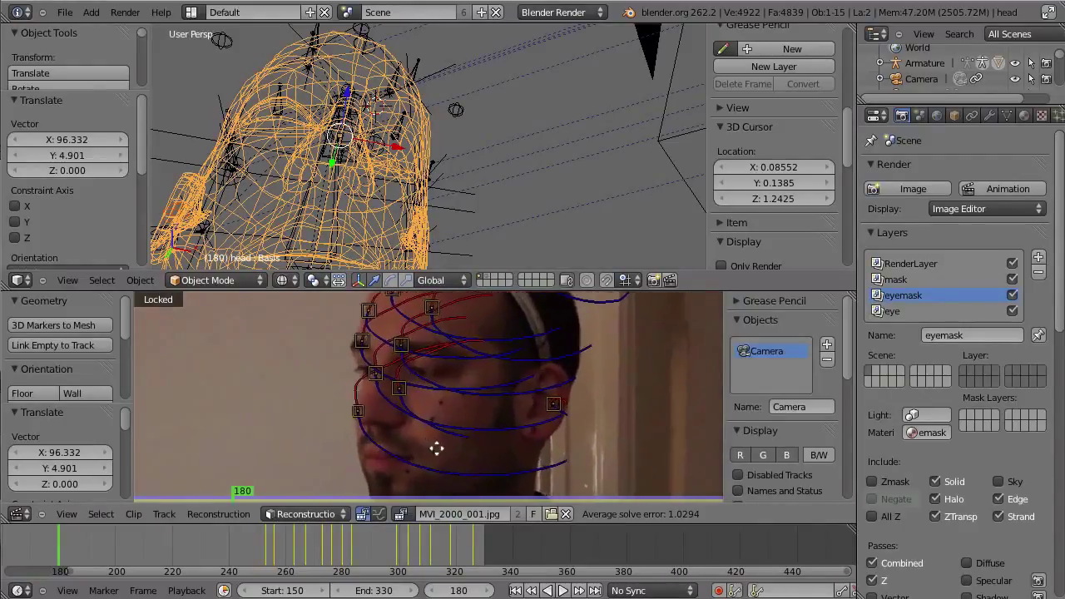
{"action": "scroll", "coordinate": [428, 380], "scroll_direction": "up", "scroll_amount": 2}
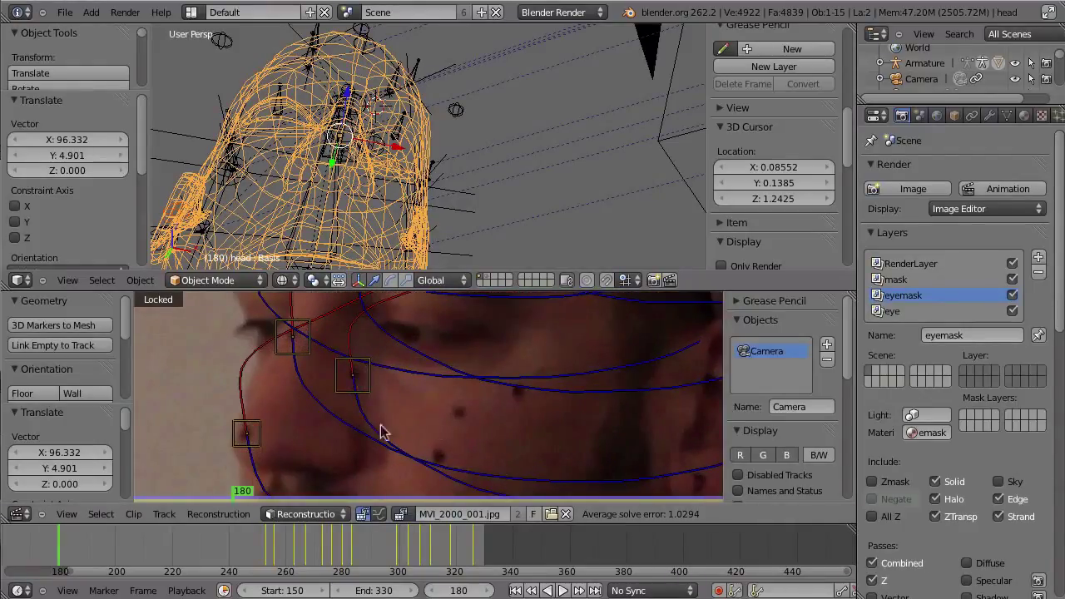